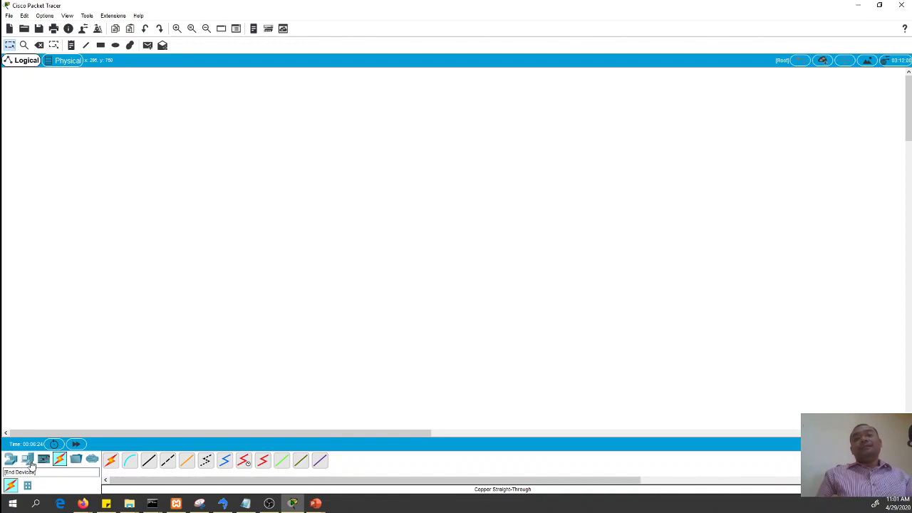
# Step: Place two PCs one above the other in the workspace and a 2960-24TT switch beside them
pyautogui.moveTo(32, 462); pyautogui.dragTo(109, 166)
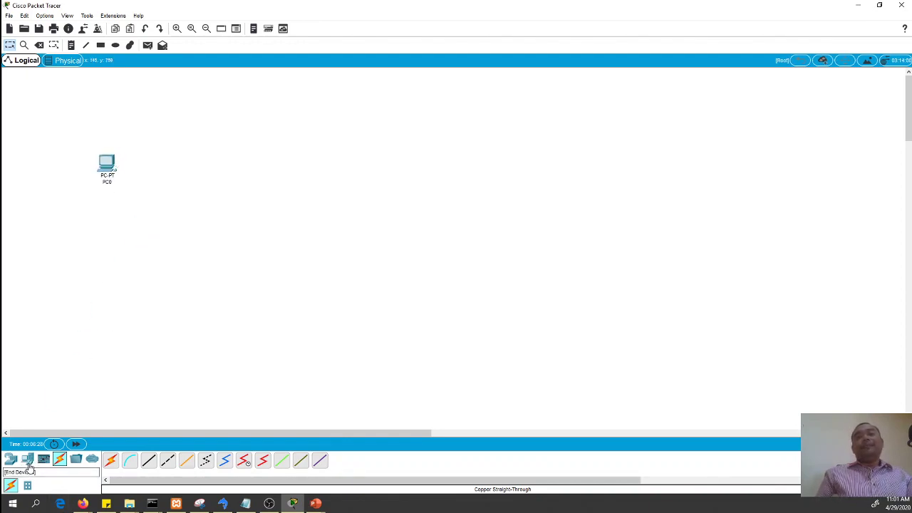
pyautogui.moveTo(30, 464); pyautogui.dragTo(115, 288)
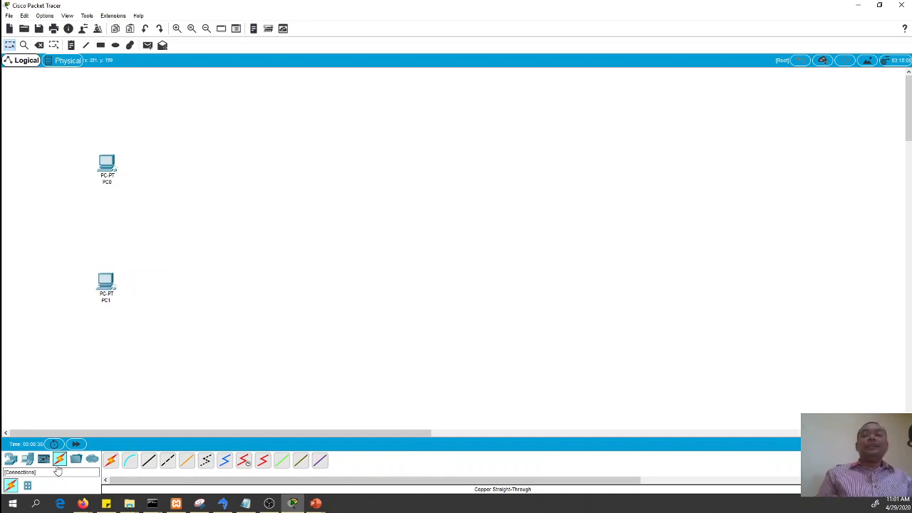
pyautogui.click(11, 459)
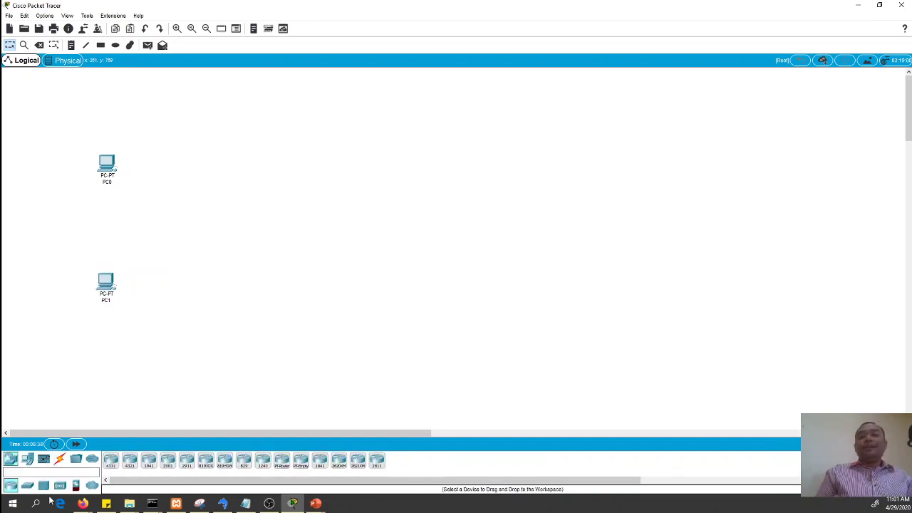
pyautogui.moveTo(32, 489); pyautogui.dragTo(234, 236)
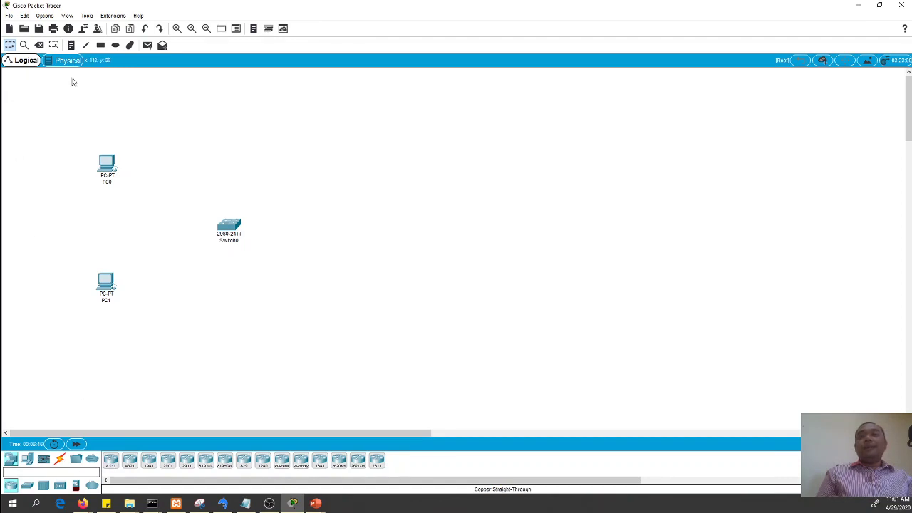
# Step: Choose light yellow as the shape fill colour and draw a rectangle around the two PCs and the switch
pyautogui.click(100, 45)
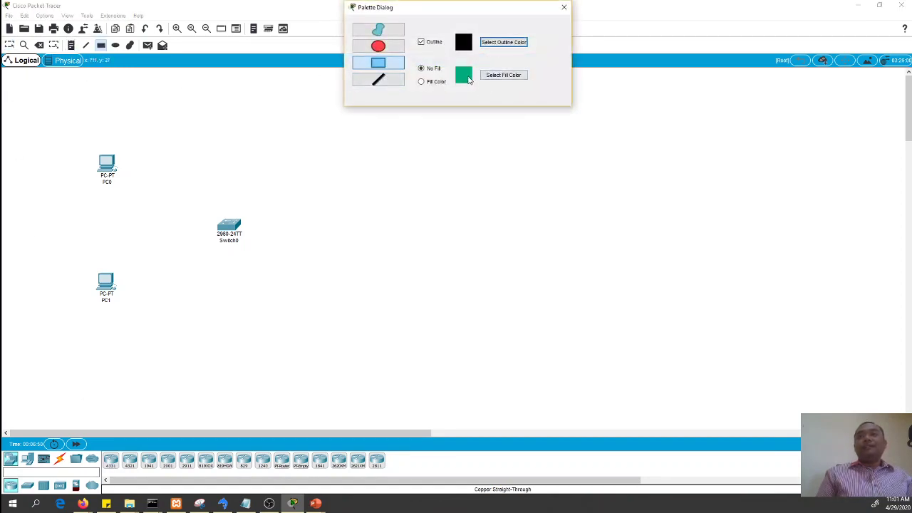
pyautogui.click(504, 75)
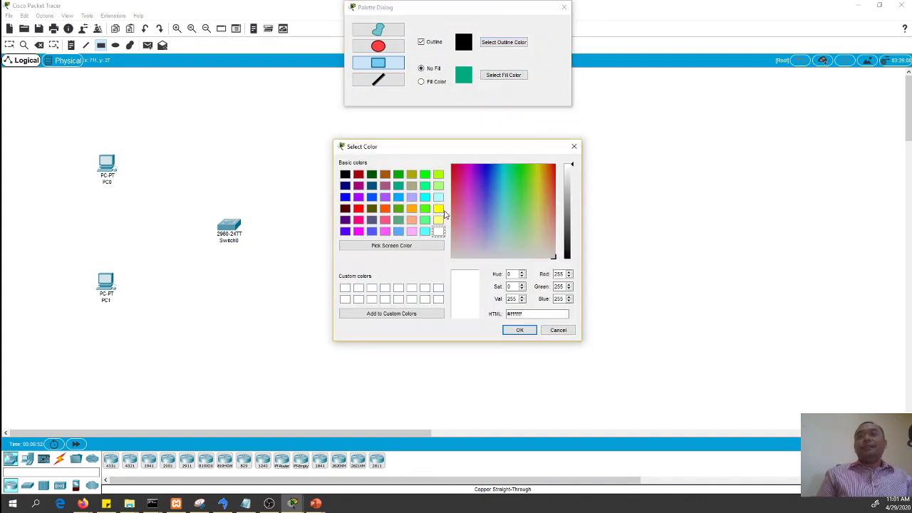
pyautogui.click(438, 220)
pyautogui.click(520, 330)
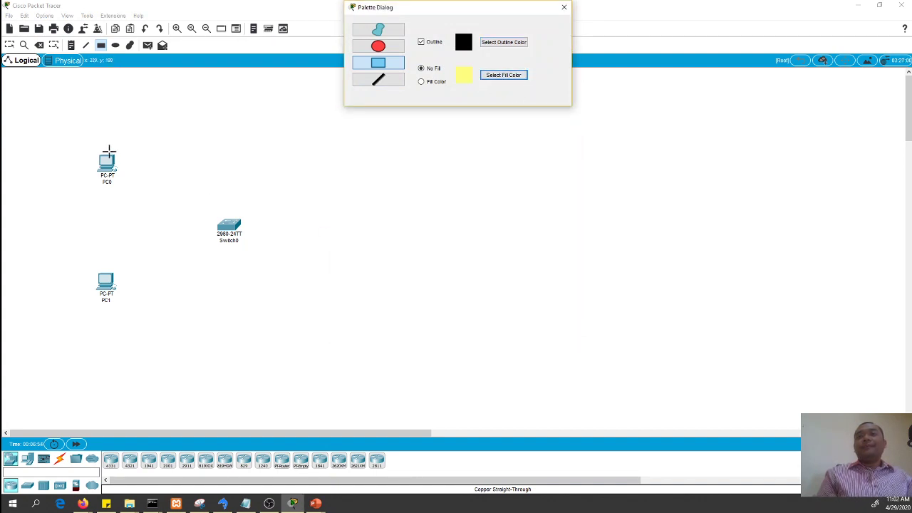
pyautogui.moveTo(30, 128); pyautogui.dragTo(316, 323)
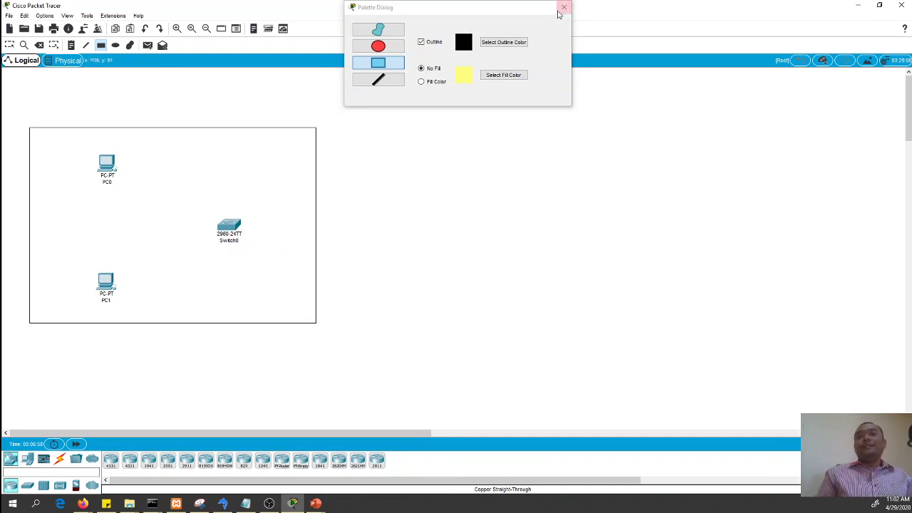
# Step: Enable the Fill Color option for shapes, and delete the unfilled rectangle and the small stray square
pyautogui.click(436, 82)
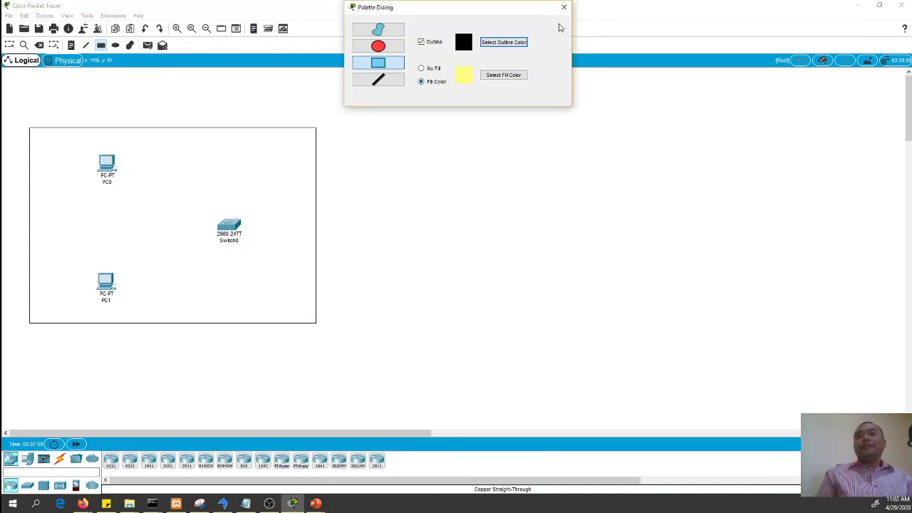
pyautogui.click(564, 7)
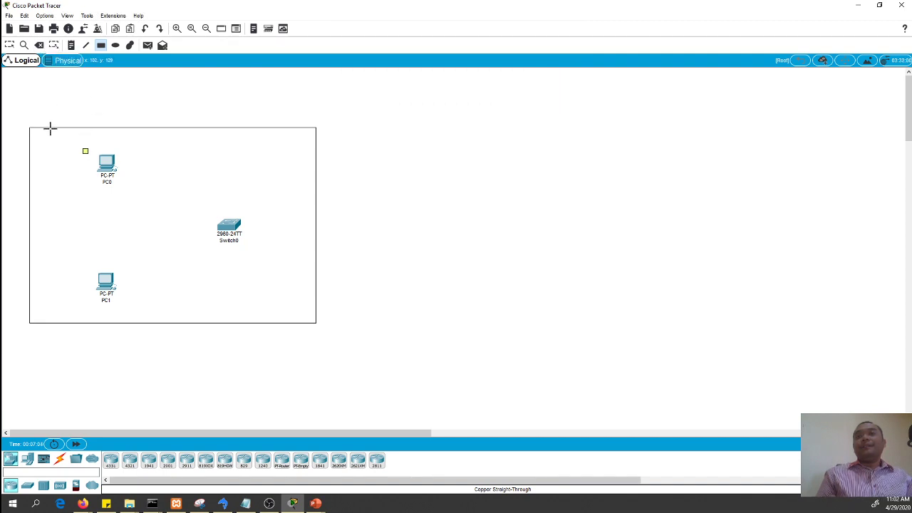
pyautogui.click(42, 48)
pyautogui.click(86, 152)
pyautogui.click(86, 139)
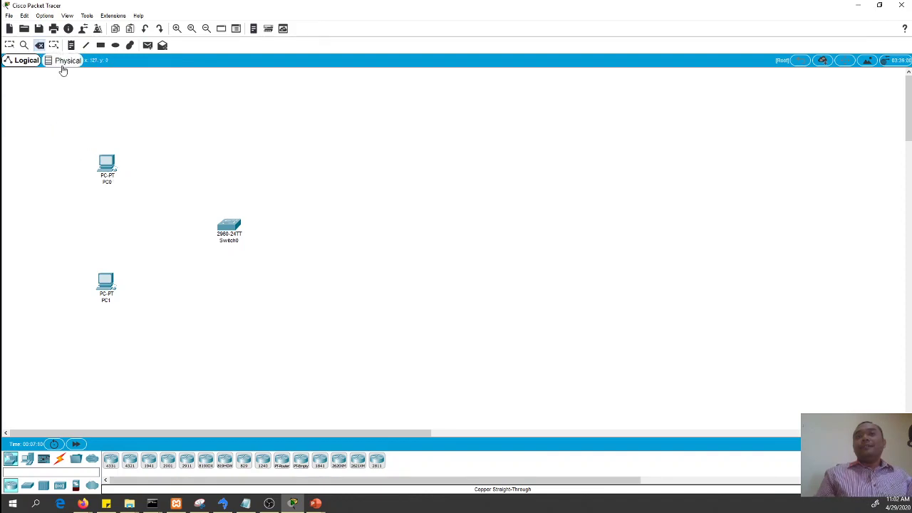
# Step: Draw a light yellow filled rectangle enclosing both PCs and the switch
pyautogui.click(101, 45)
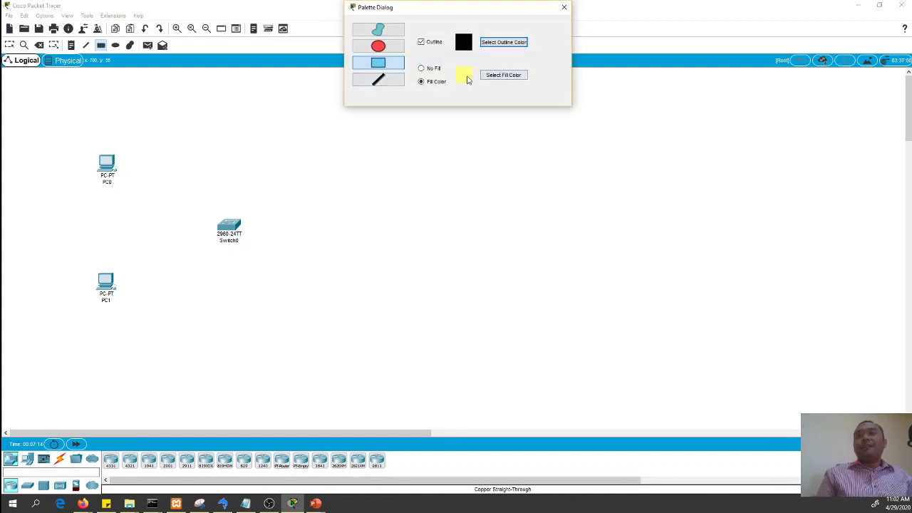
pyautogui.click(29, 124)
pyautogui.moveTo(28, 124); pyautogui.dragTo(350, 330)
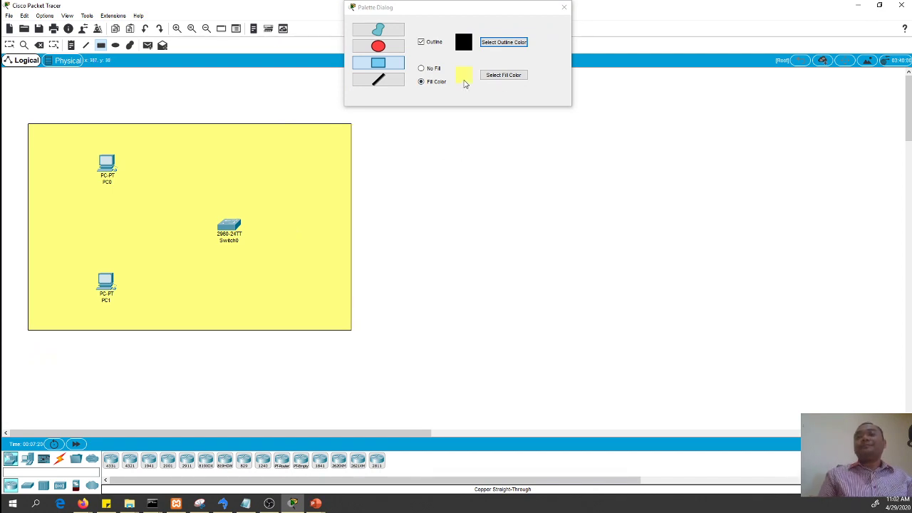
# Step: Draw a second filled rectangle in light cyan (#aaffff) in the empty area beside the yellow one
pyautogui.click(503, 76)
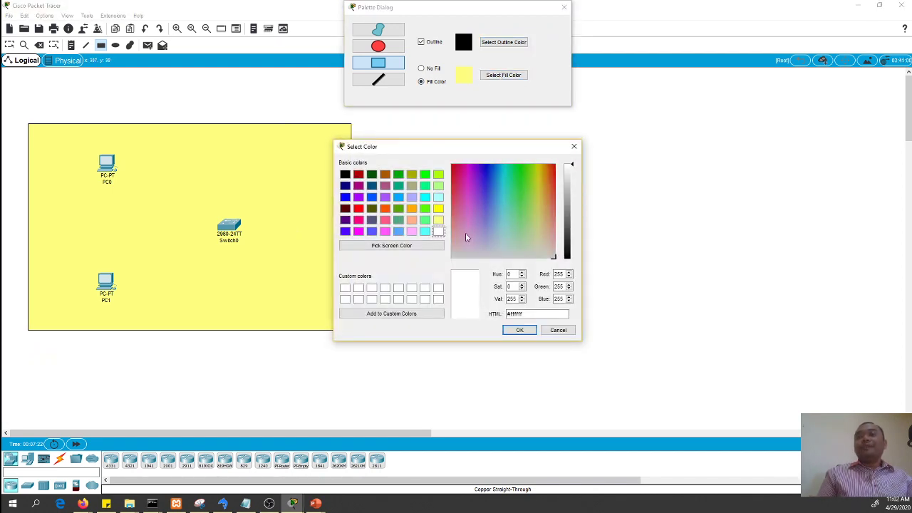
pyautogui.click(438, 197)
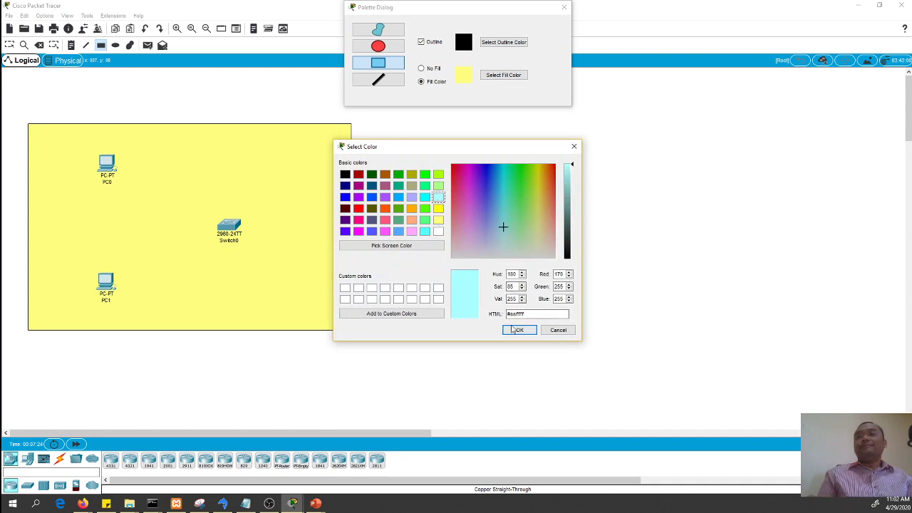
pyautogui.click(519, 330)
pyautogui.moveTo(475, 128)
pyautogui.mouseDown()
pyautogui.moveTo(721, 263)
pyautogui.moveTo(769, 309)
pyautogui.mouseUp()
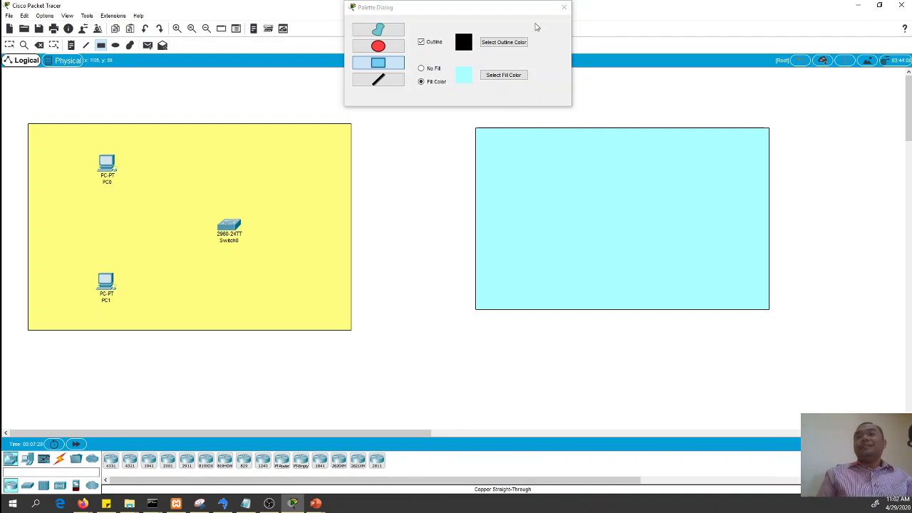
pyautogui.click(564, 7)
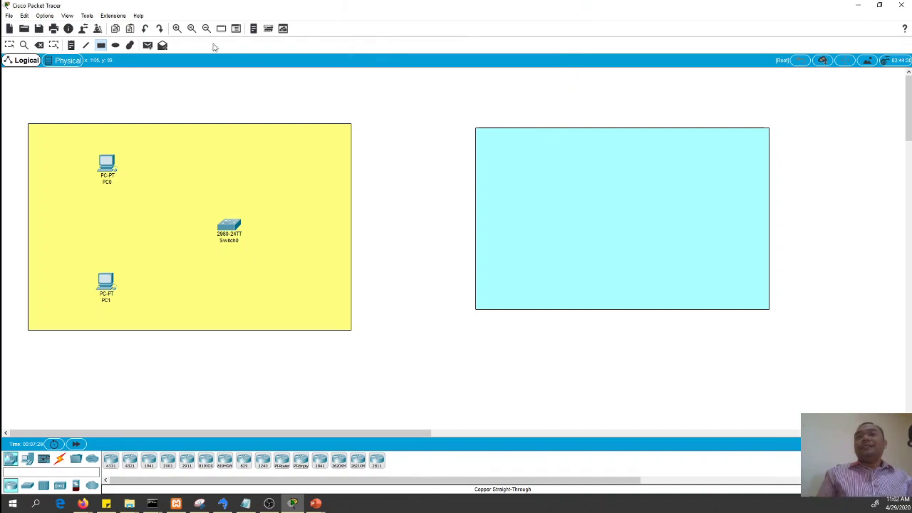
# Step: Draw a small blue filled label box in the upper-right corner of both the yellow and the cyan rectangle
pyautogui.click(100, 45)
pyautogui.click(503, 75)
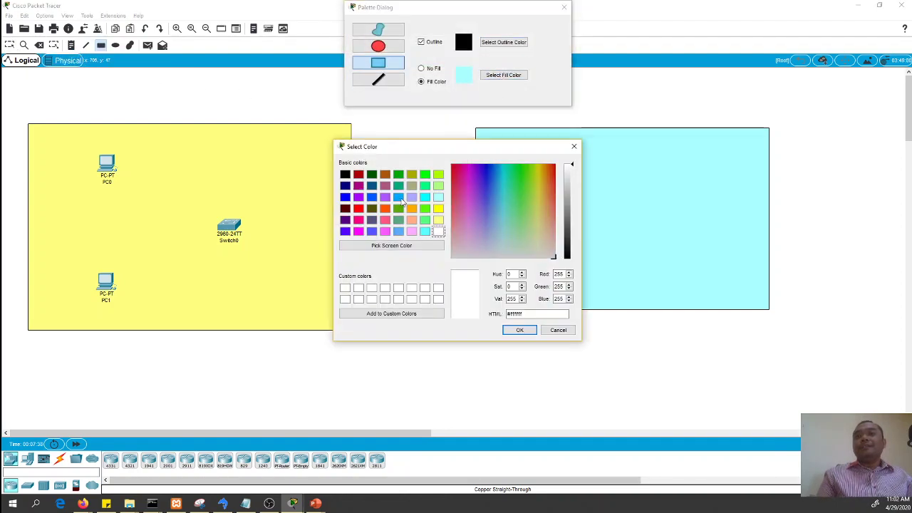
pyautogui.click(398, 197)
pyautogui.click(507, 330)
pyautogui.moveTo(248, 140); pyautogui.dragTo(339, 166)
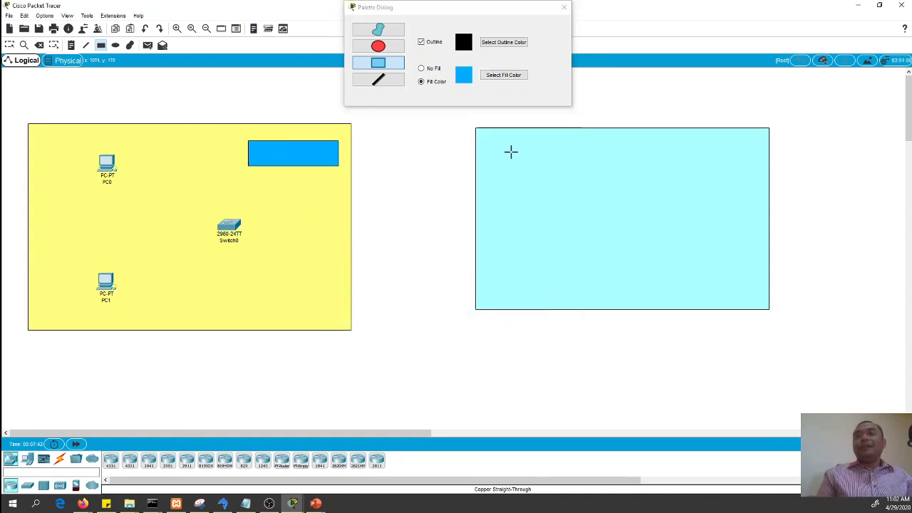
pyautogui.moveTo(693, 134); pyautogui.dragTo(766, 158)
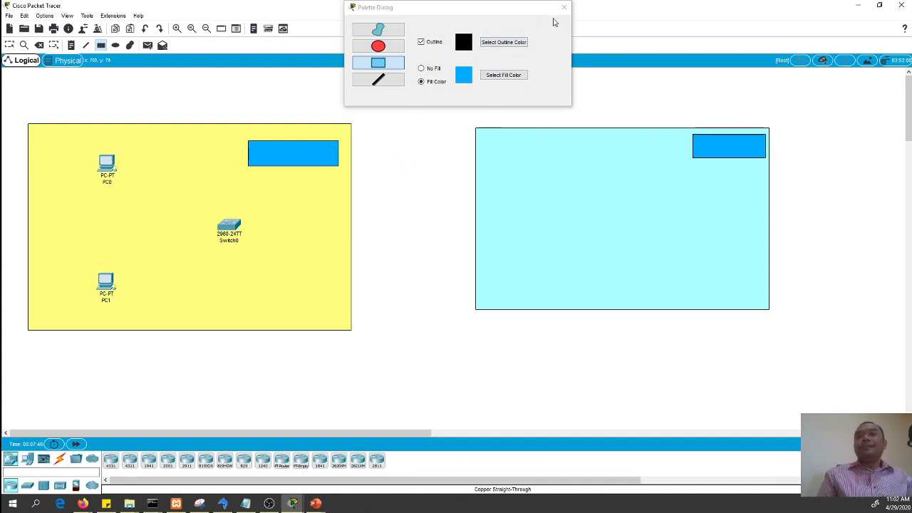
pyautogui.click(563, 7)
# Step: Add the text 192.168.10.0/24 to the blue box in the yellow area and move it fully inside the box
pyautogui.click(9, 45)
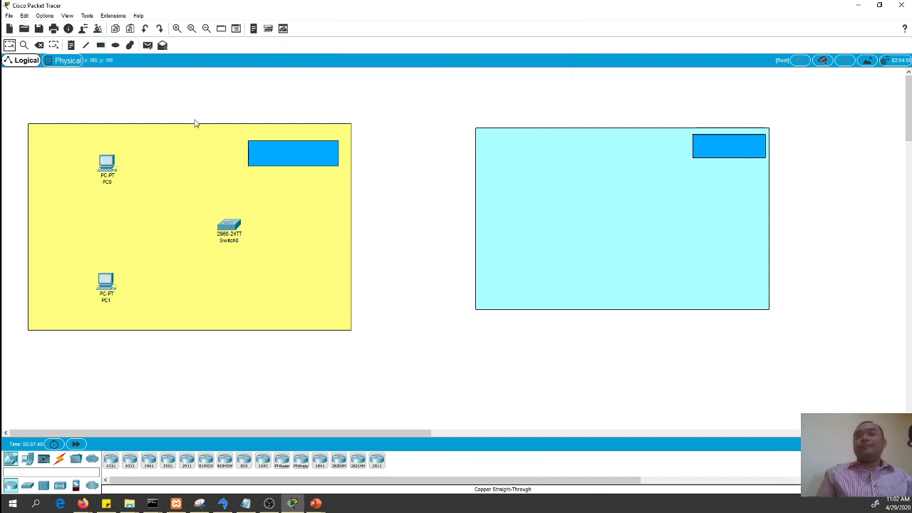
pyautogui.click(257, 150)
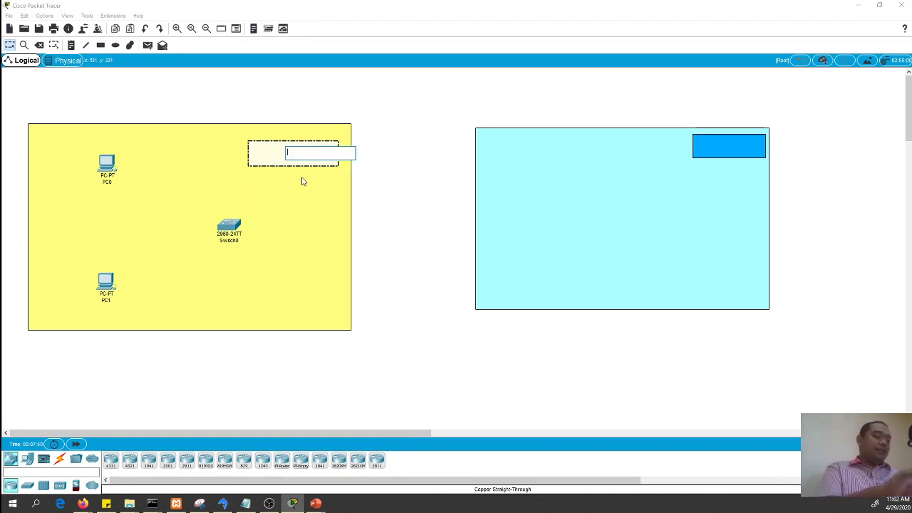
pyautogui.write('192.1')
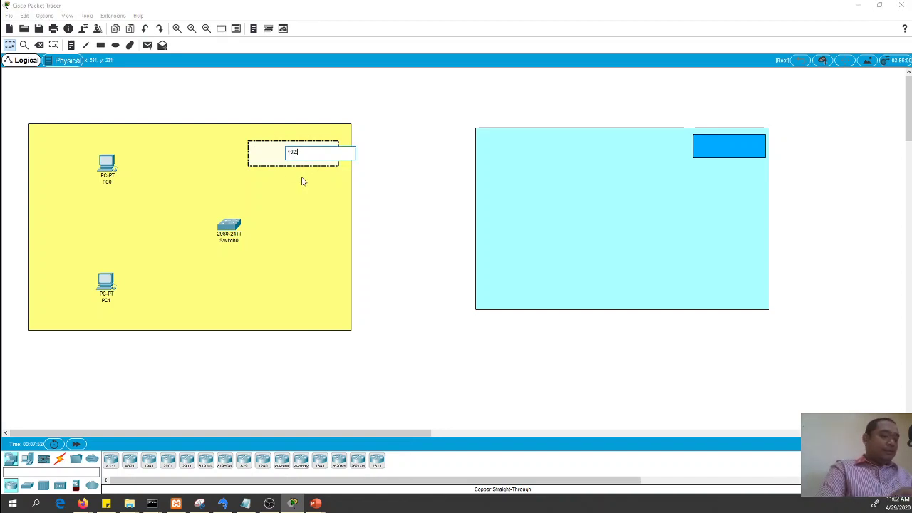
pyautogui.write('68.10')
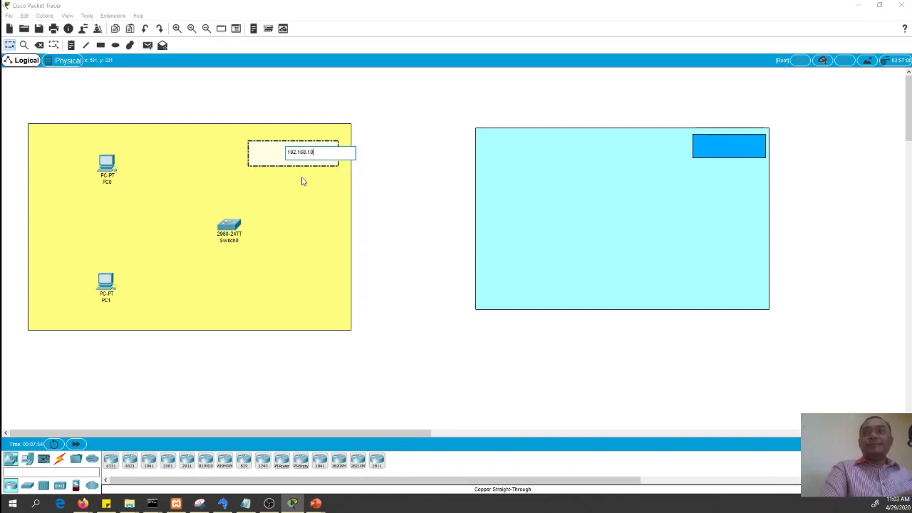
pyautogui.write('.0/2')
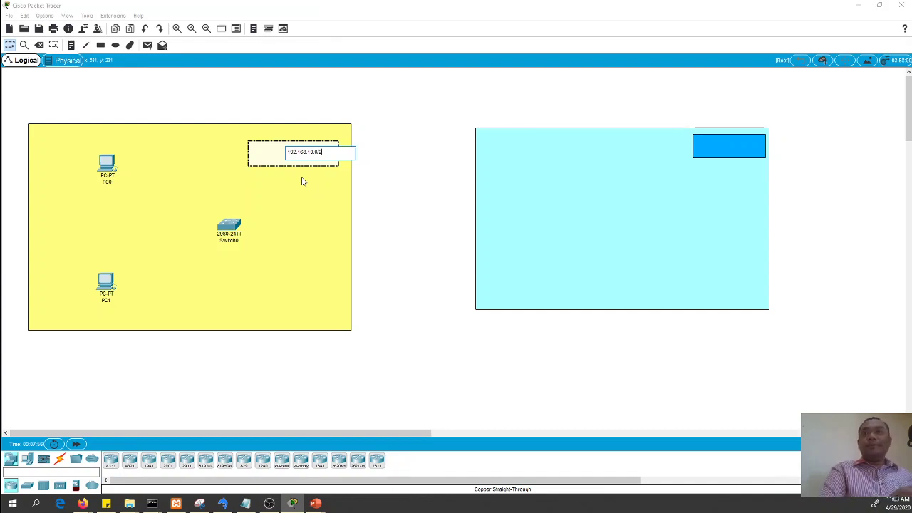
pyautogui.write('4')
pyautogui.click(400, 158)
pyautogui.moveTo(303, 154); pyautogui.dragTo(273, 153)
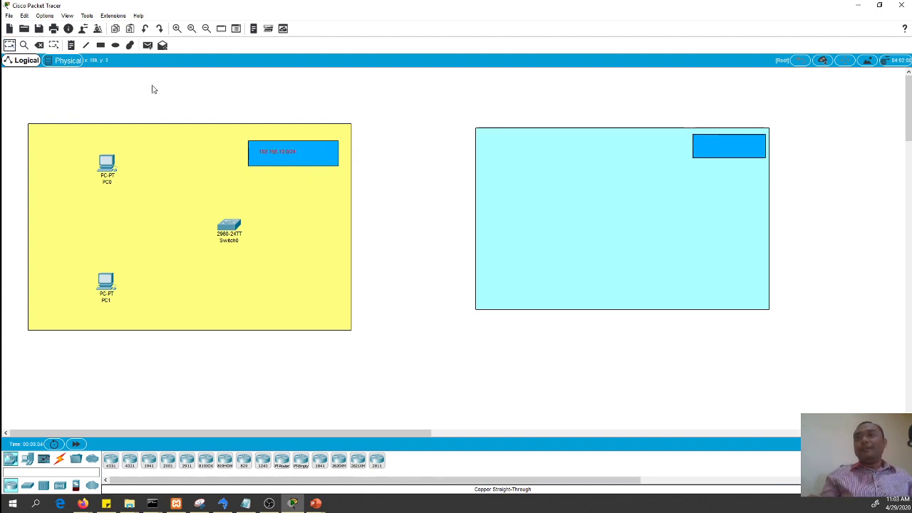
# Step: Add the text 192.168.1.0/24 to the blue box in the cyan area and shift it to fit within the box
pyautogui.doubleClick(723, 146)
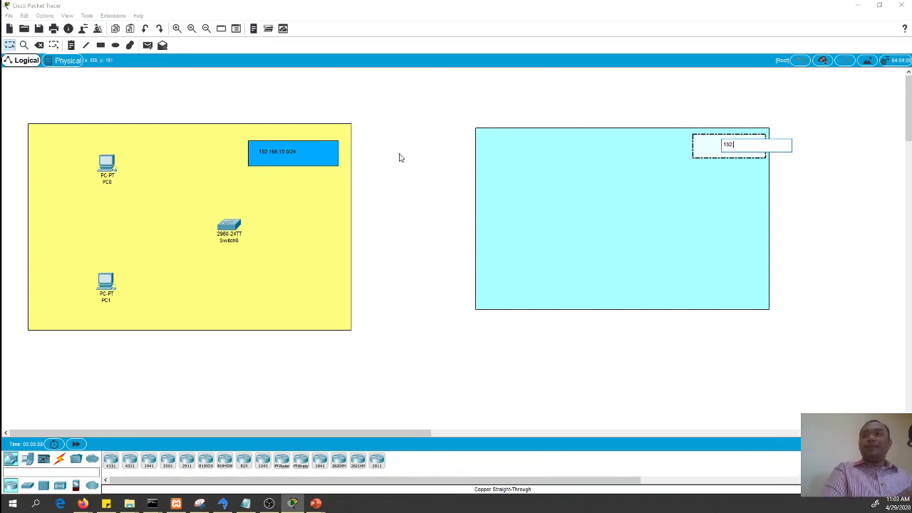
pyautogui.write('192.168.1')
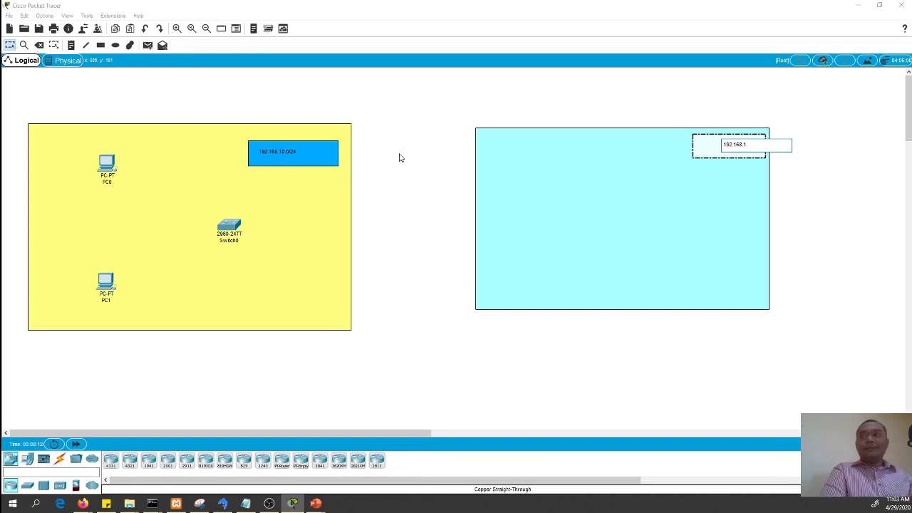
pyautogui.write('.0')
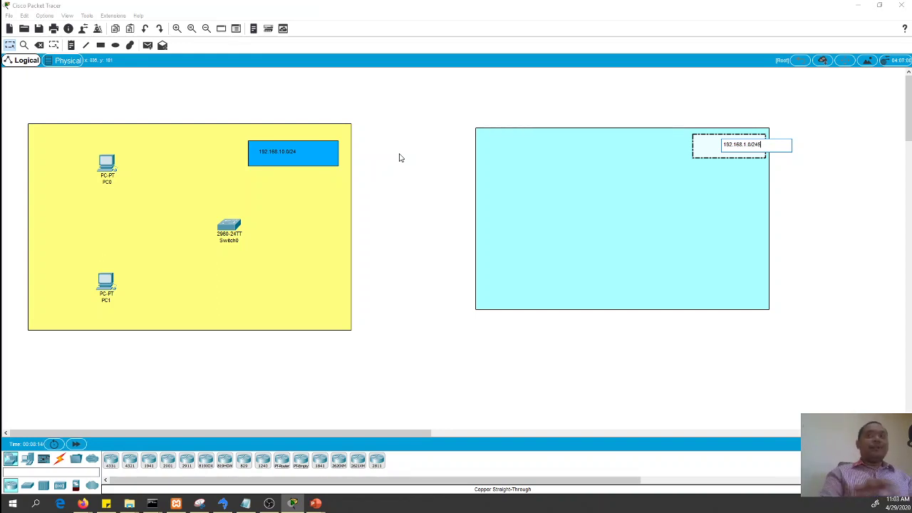
pyautogui.write('/245=')
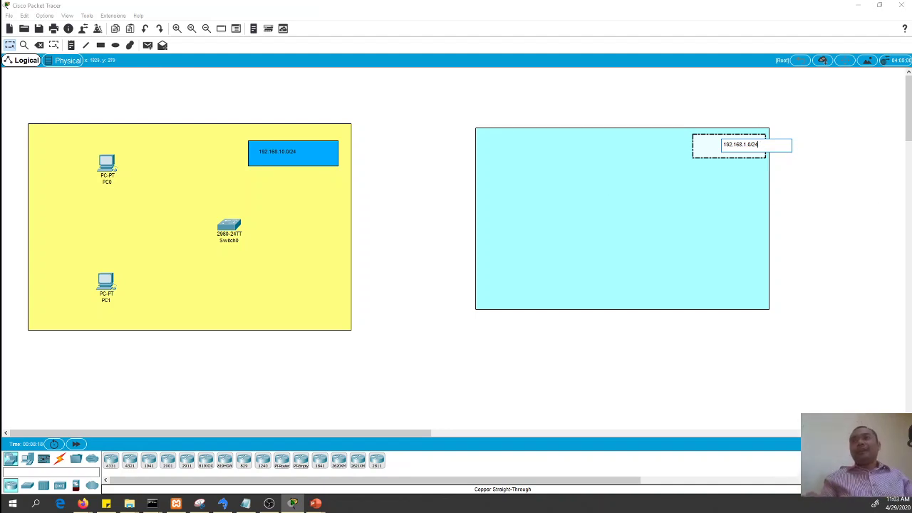
pyautogui.click(844, 227)
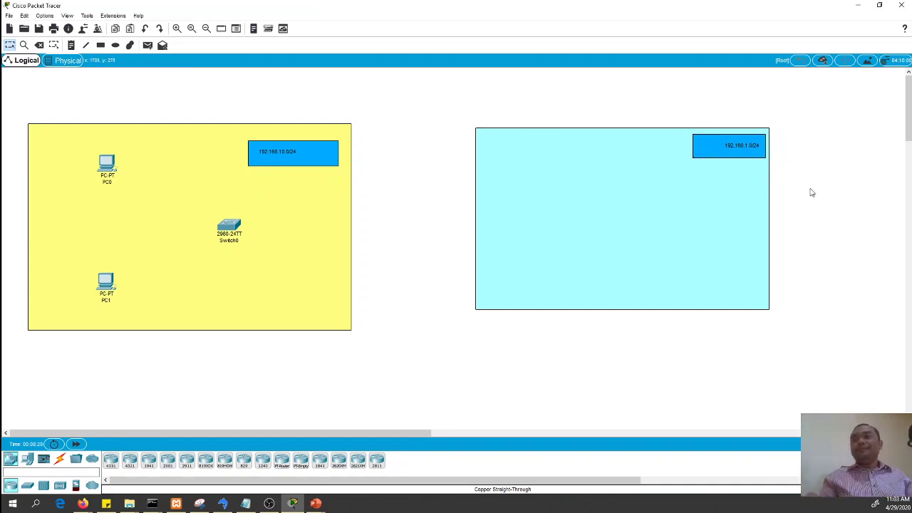
pyautogui.moveTo(739, 146); pyautogui.dragTo(717, 146)
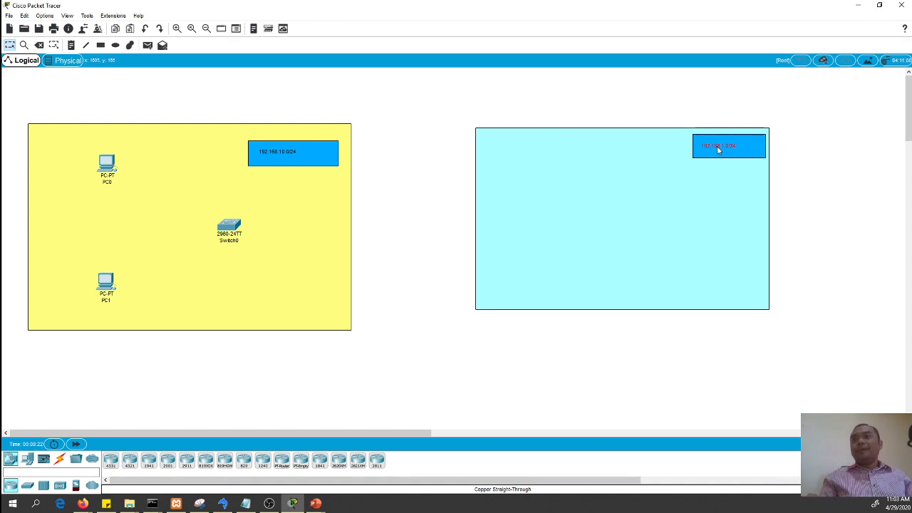
pyautogui.click(385, 134)
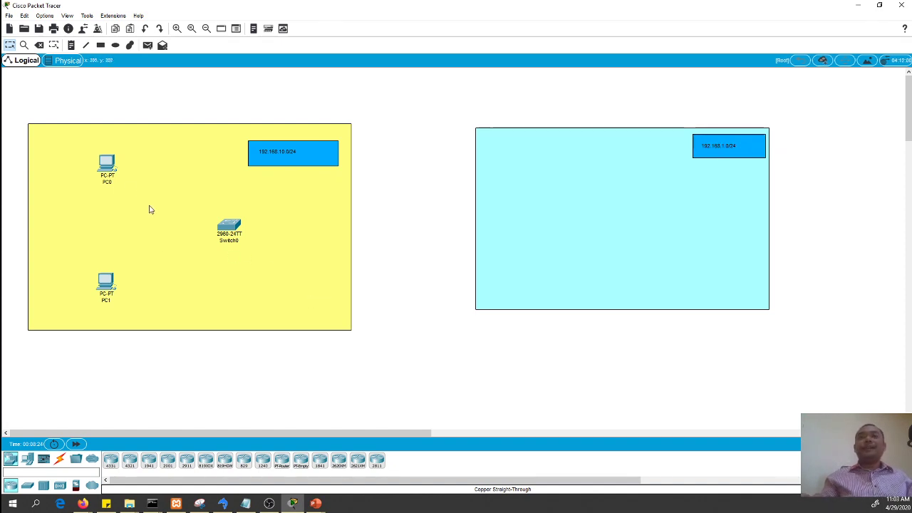
pyautogui.click(105, 169)
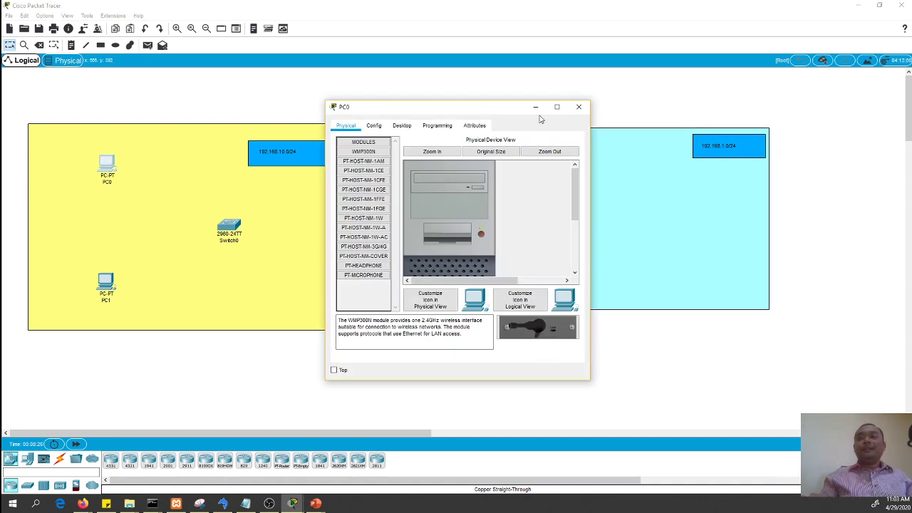
pyautogui.click(579, 107)
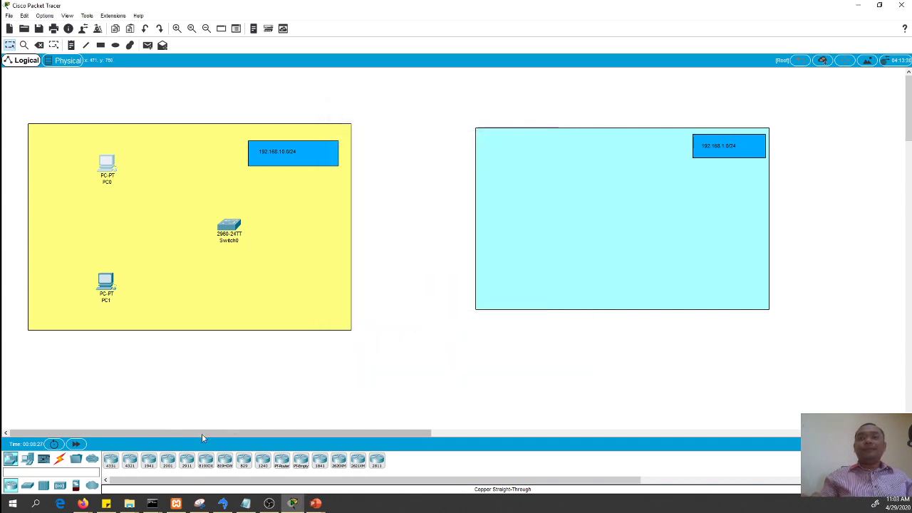
# Step: Place two PC end devices, one above the other, beneath the label box in the cyan area
pyautogui.click(27, 460)
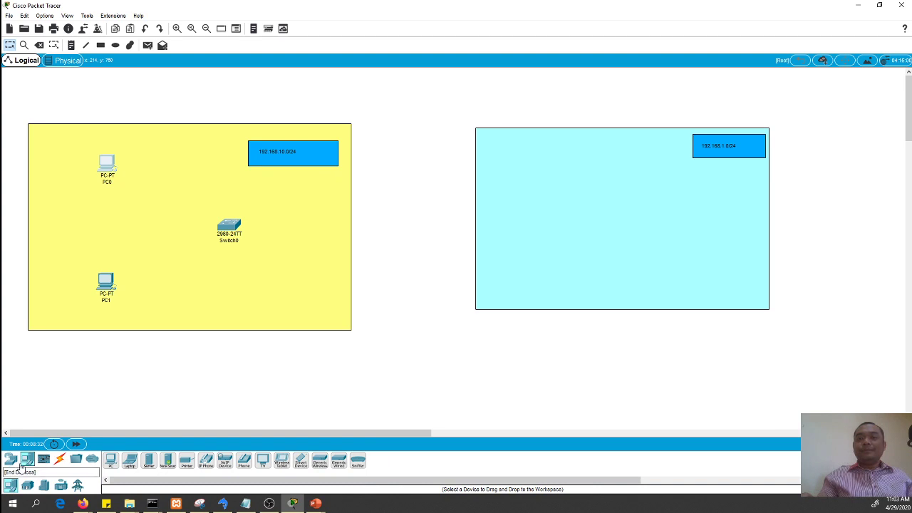
pyautogui.click(11, 459)
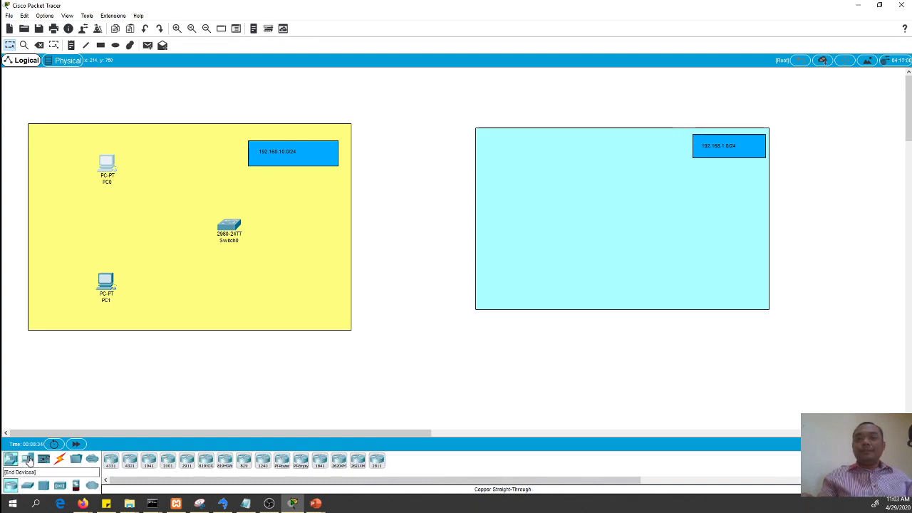
pyautogui.click(29, 461)
pyautogui.moveTo(110, 461); pyautogui.dragTo(653, 184)
pyautogui.moveTo(116, 470); pyautogui.dragTo(657, 281)
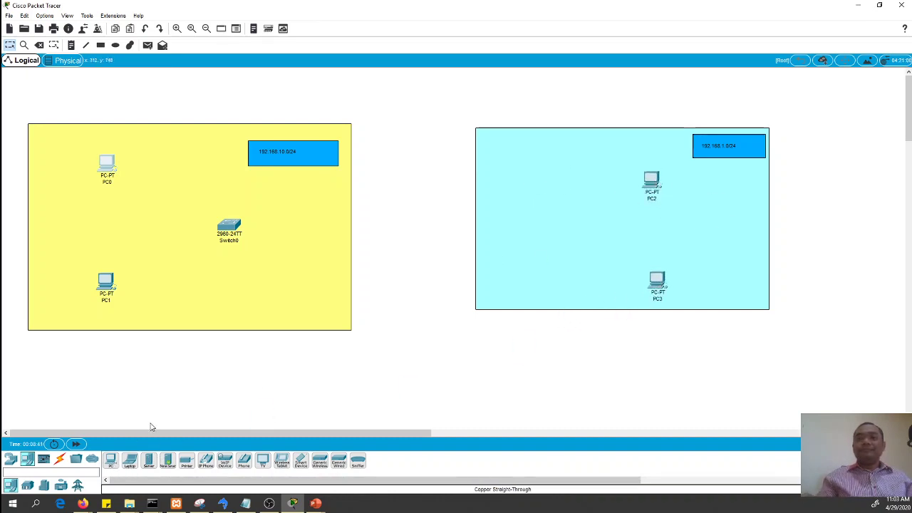
# Step: Place a 2960 switch beside the PCs in the cyan area and an 1841 router between the two areas
pyautogui.click(11, 459)
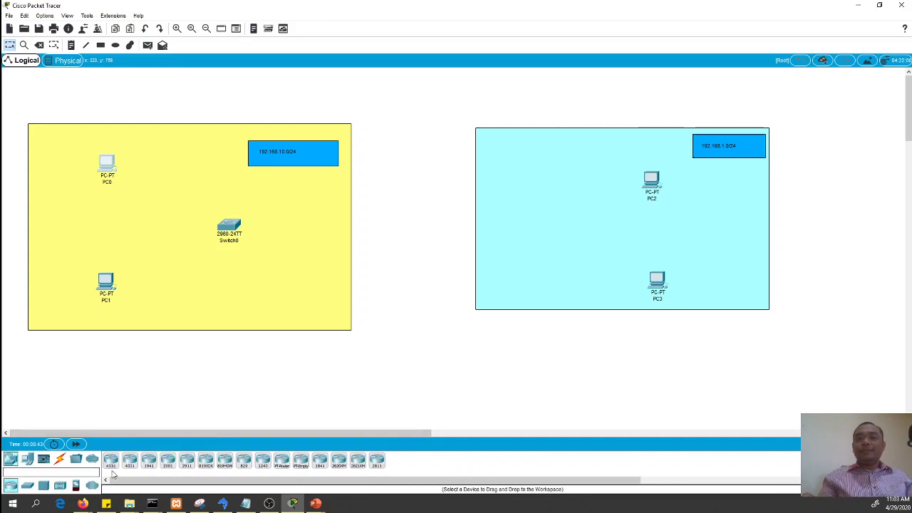
pyautogui.moveTo(27, 485); pyautogui.dragTo(553, 241)
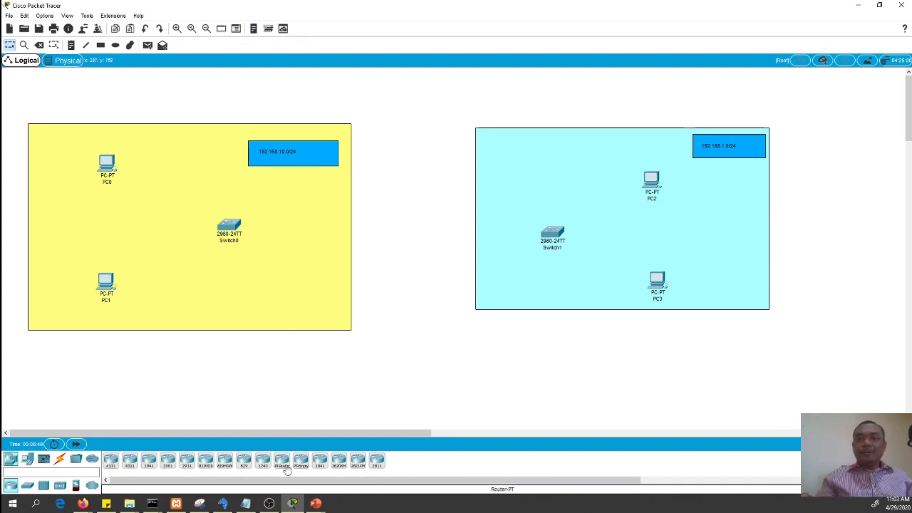
pyautogui.moveTo(282, 465); pyautogui.dragTo(409, 241)
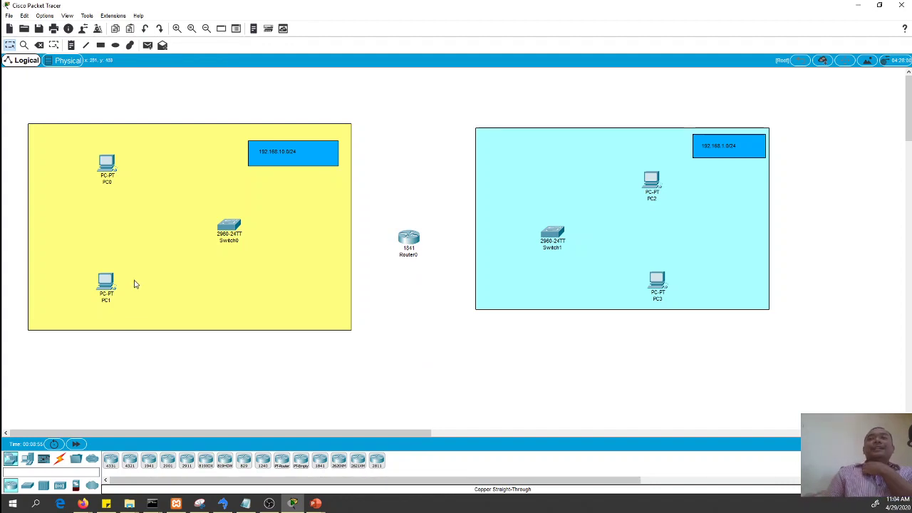
# Step: Connect PC0's FastEthernet0 to Switch0's FastEthernet0/1 with a copper straight-through cable
pyautogui.click(59, 459)
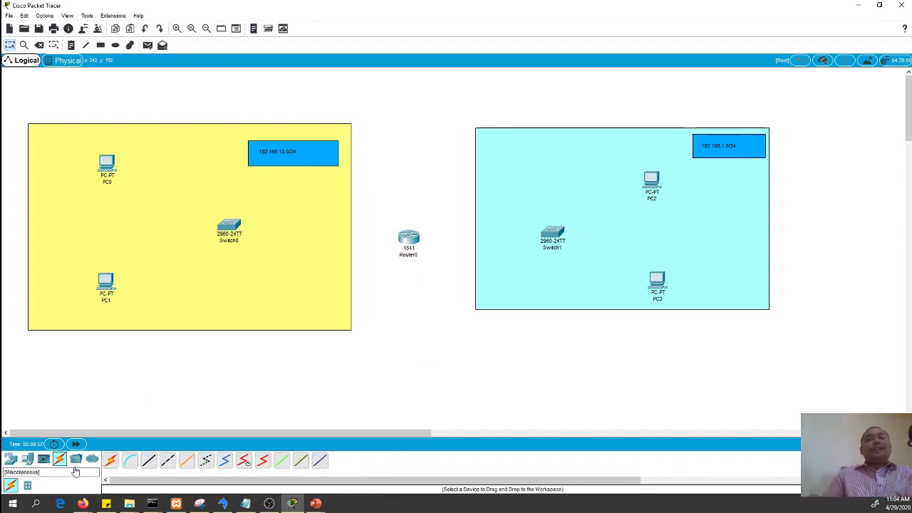
pyautogui.click(149, 459)
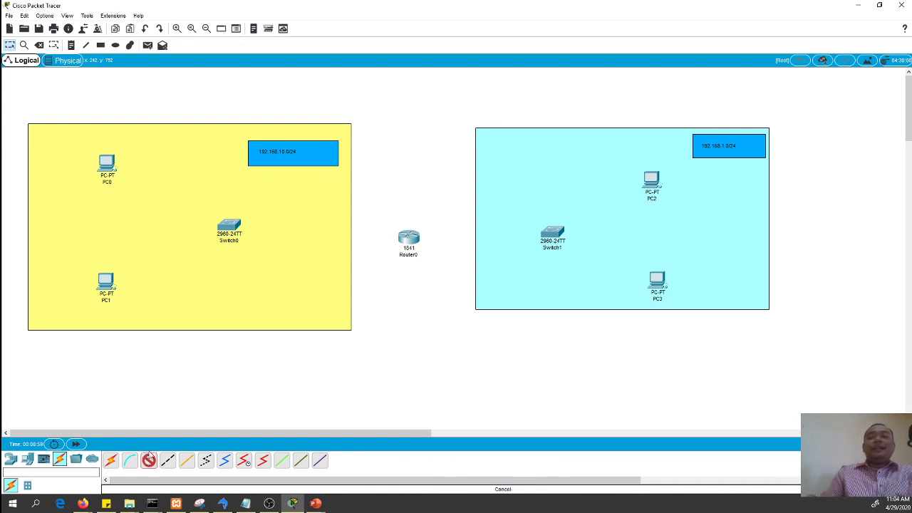
pyautogui.click(112, 171)
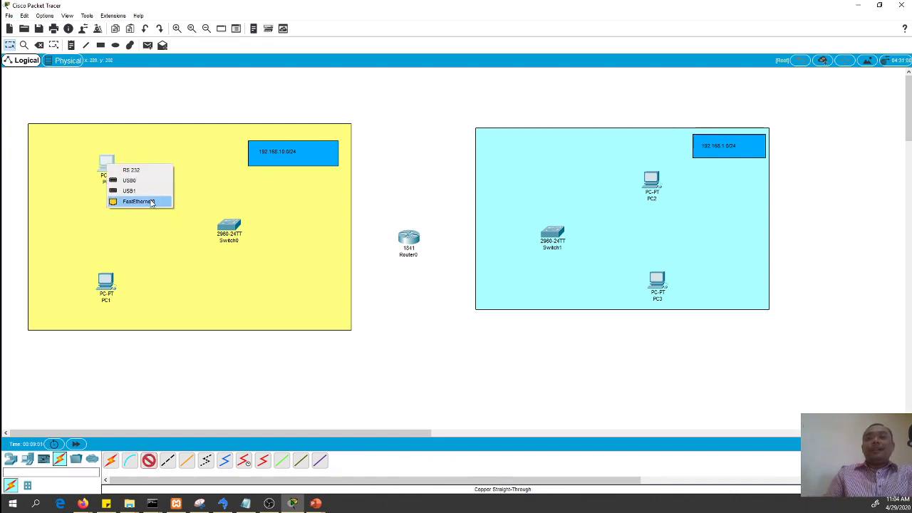
pyautogui.click(142, 199)
pyautogui.click(225, 227)
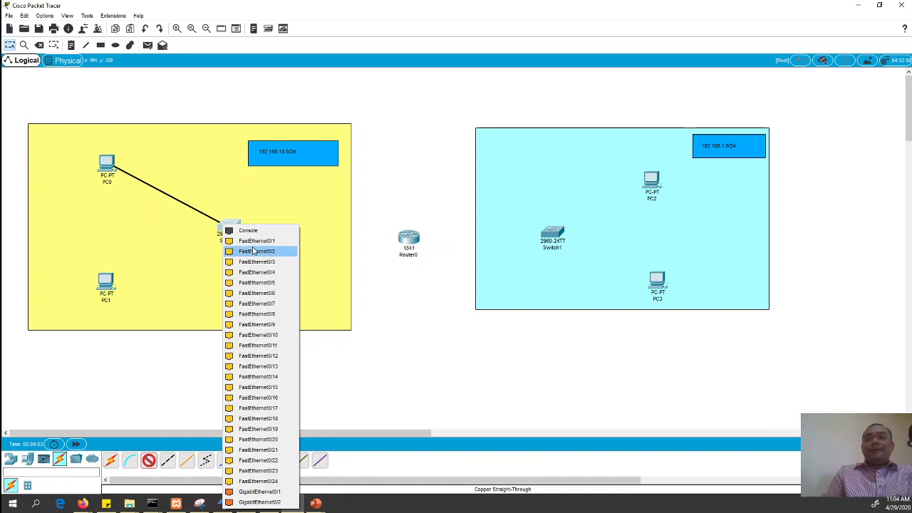
pyautogui.click(251, 246)
# Step: Connect PC1's FastEthernet0 to Switch0's FastEthernet0/2 with a copper straight-through cable
pyautogui.click(148, 459)
pyautogui.click(106, 289)
pyautogui.click(166, 324)
pyautogui.click(228, 227)
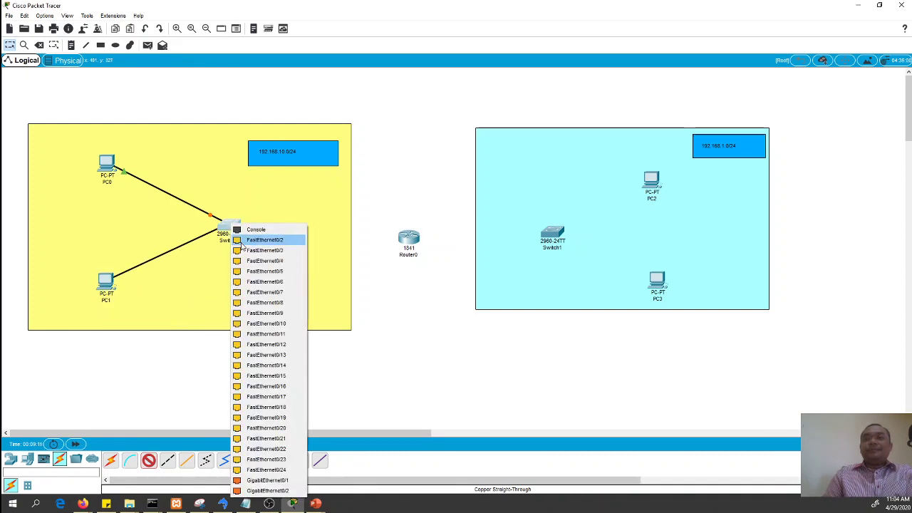
pyautogui.click(265, 240)
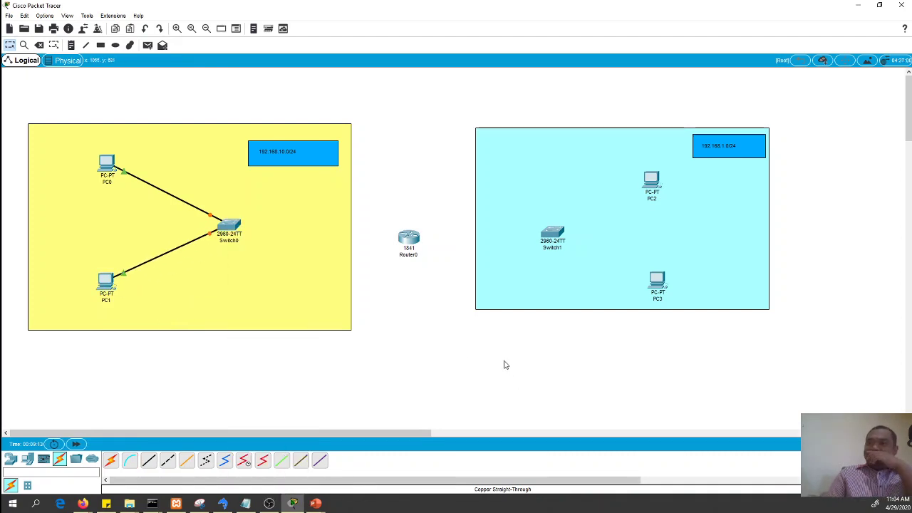
# Step: Connect Switch1's FastEthernet0/1 to PC2's FastEthernet0 with a copper straight-through cable
pyautogui.click(148, 460)
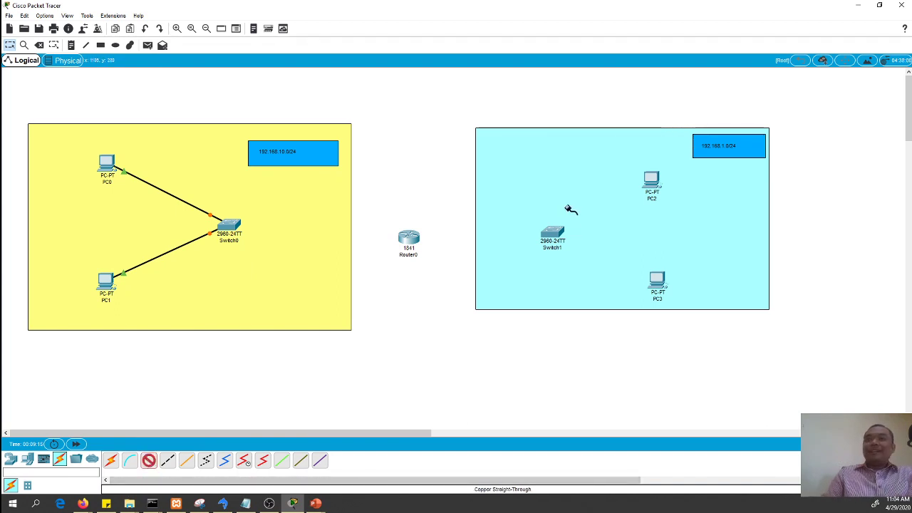
pyautogui.click(555, 235)
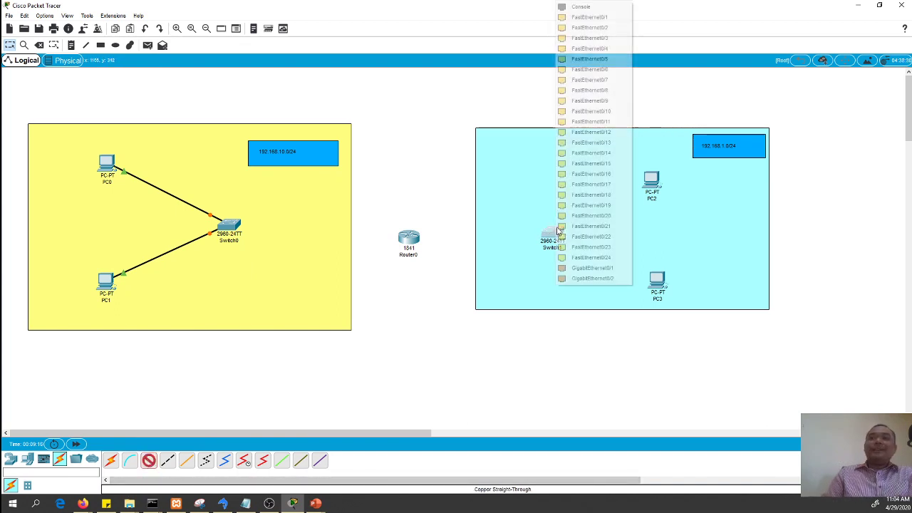
pyautogui.click(563, 18)
pyautogui.click(650, 180)
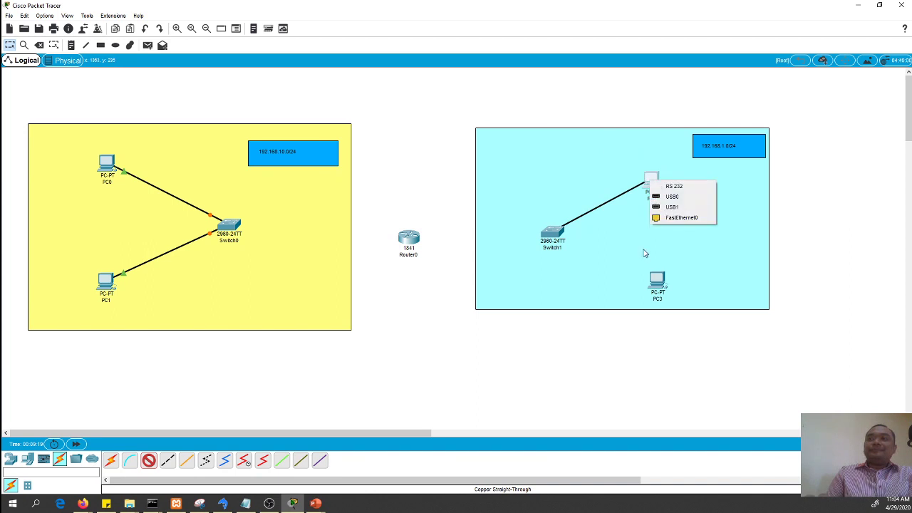
pyautogui.click(681, 219)
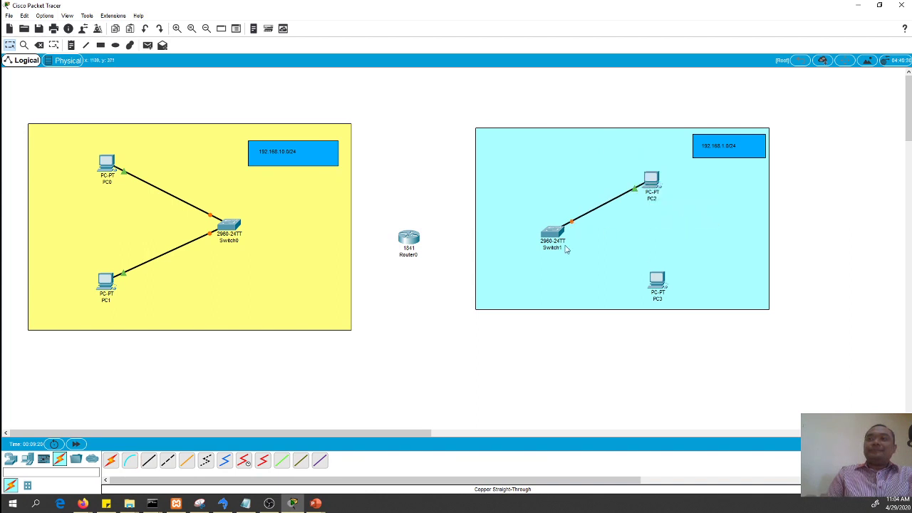
# Step: Connect a free port of Switch1 to PC3's FastEthernet0 with a copper straight-through cable
pyautogui.click(149, 460)
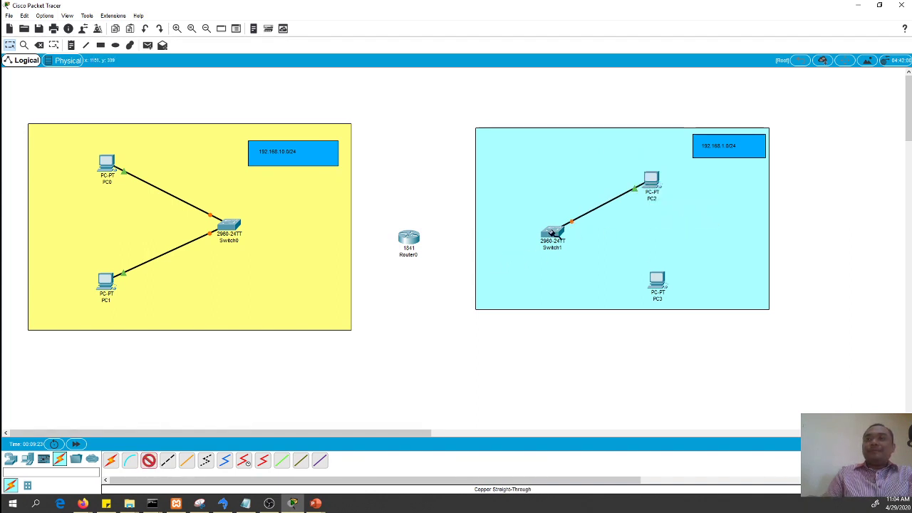
pyautogui.click(551, 234)
pyautogui.click(599, 246)
pyautogui.click(656, 282)
pyautogui.click(682, 318)
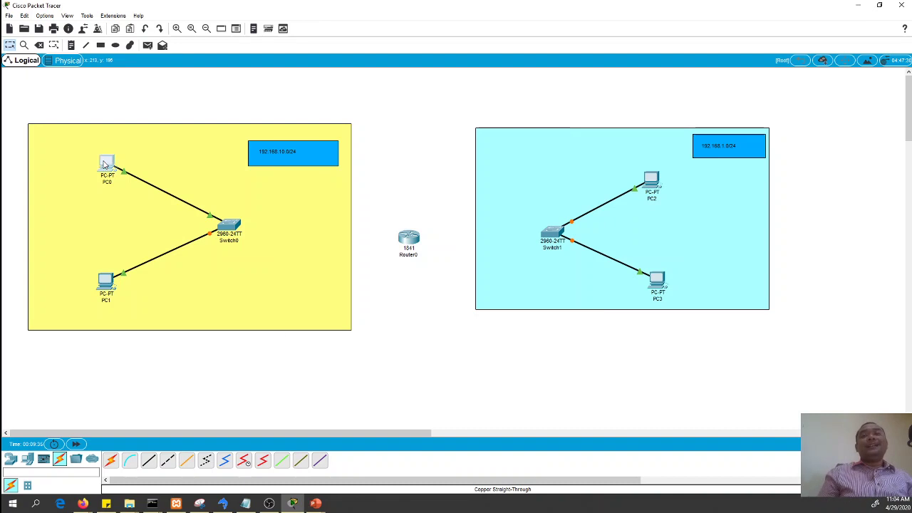
# Step: Give PC0 the static IP address 192.168.10.1 with subnet mask 255.255.255.0 and close its window
pyautogui.click(137, 186)
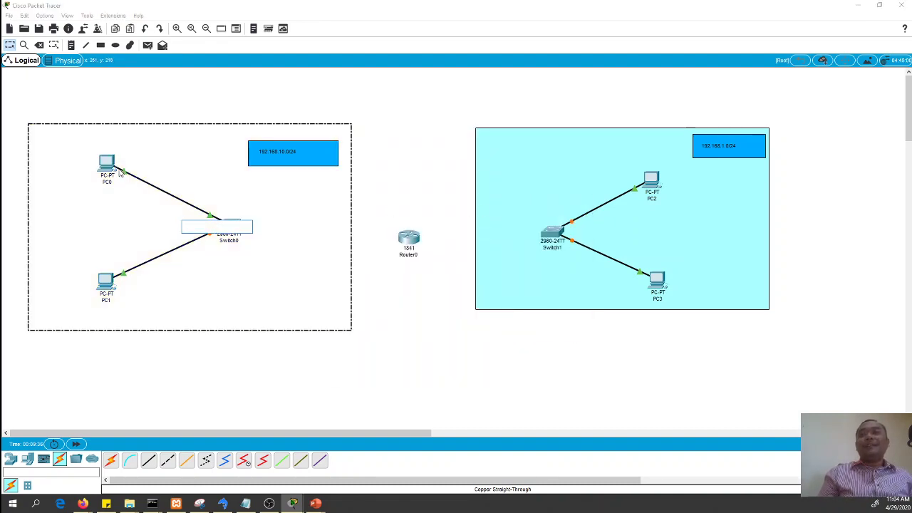
pyautogui.click(104, 164)
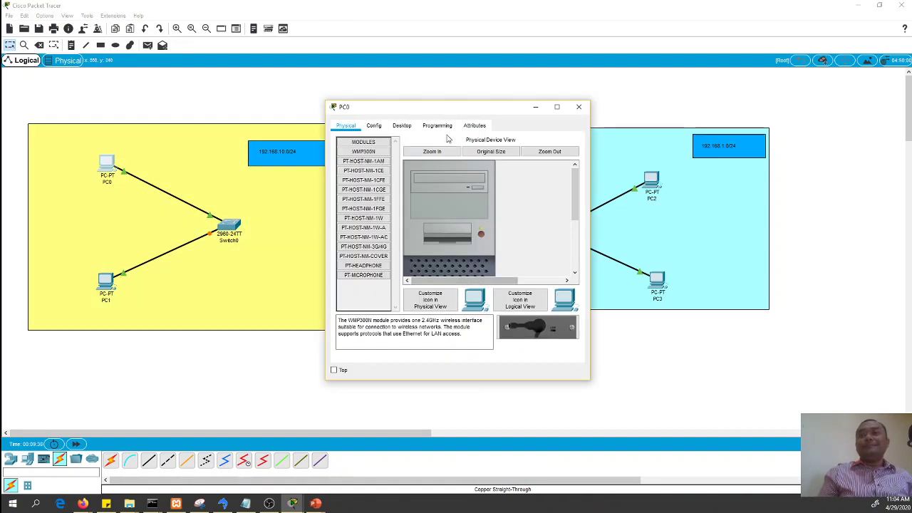
pyautogui.click(400, 126)
pyautogui.click(371, 154)
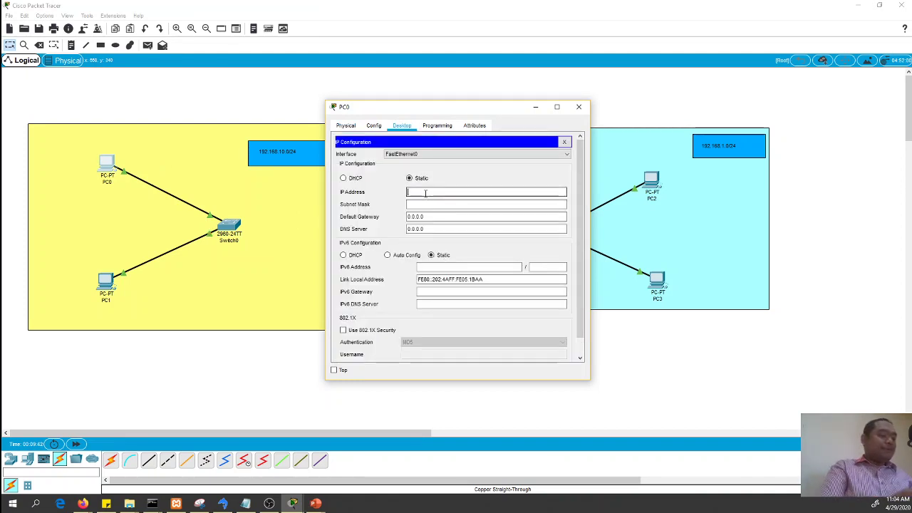
pyautogui.write('.1')
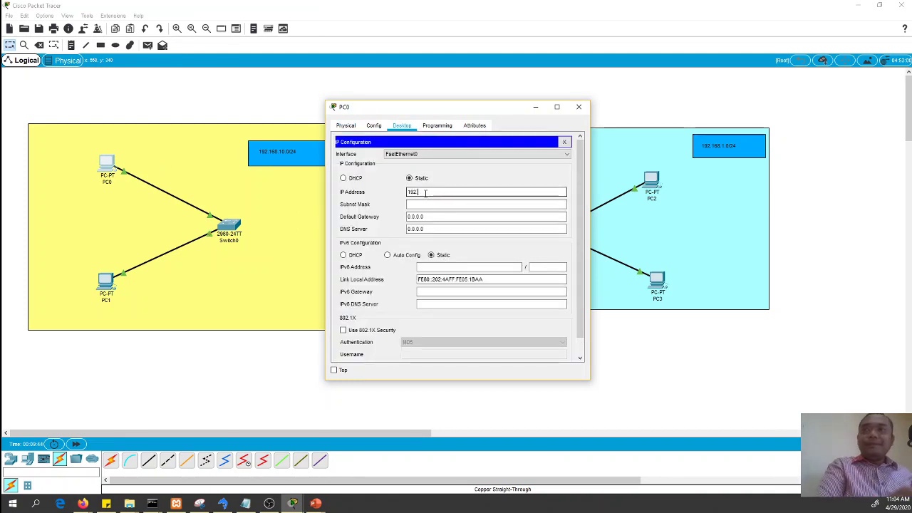
pyautogui.write('68')
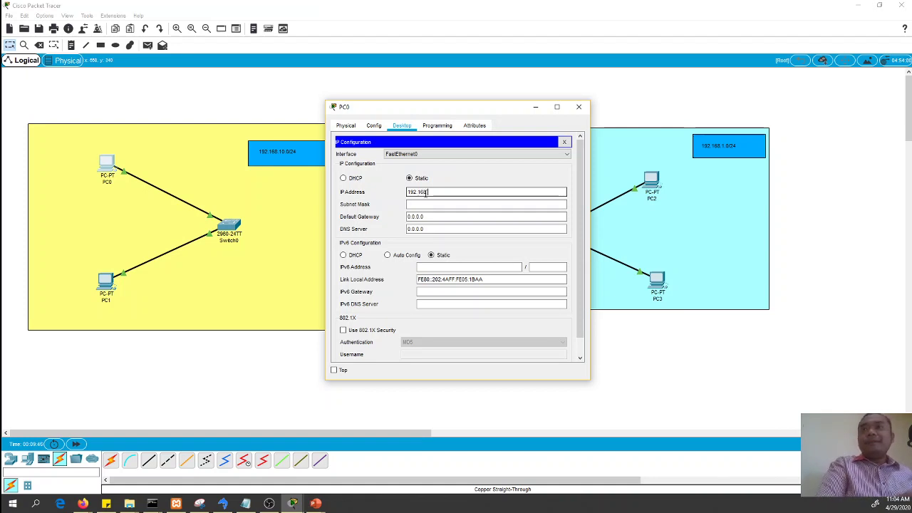
pyautogui.write('.10.1')
pyautogui.click(426, 204)
pyautogui.moveTo(447, 205); pyautogui.dragTo(327, 191)
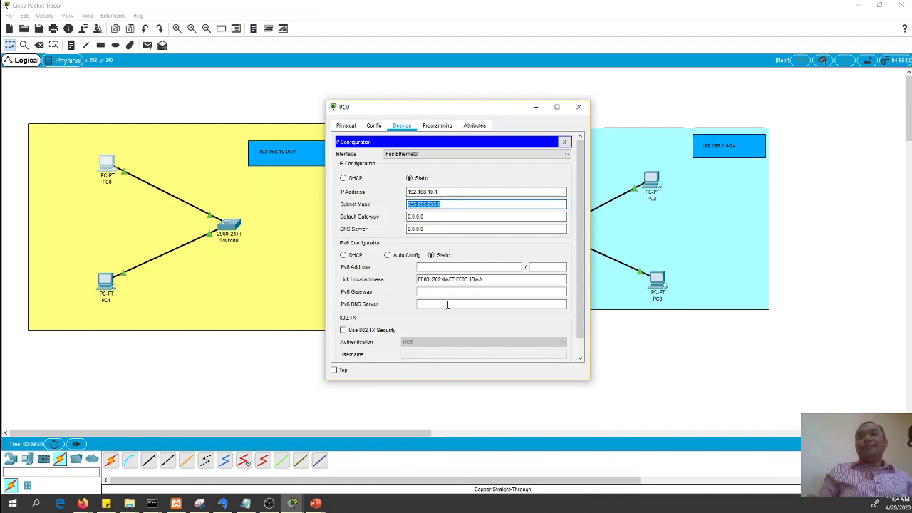
pyautogui.click(579, 107)
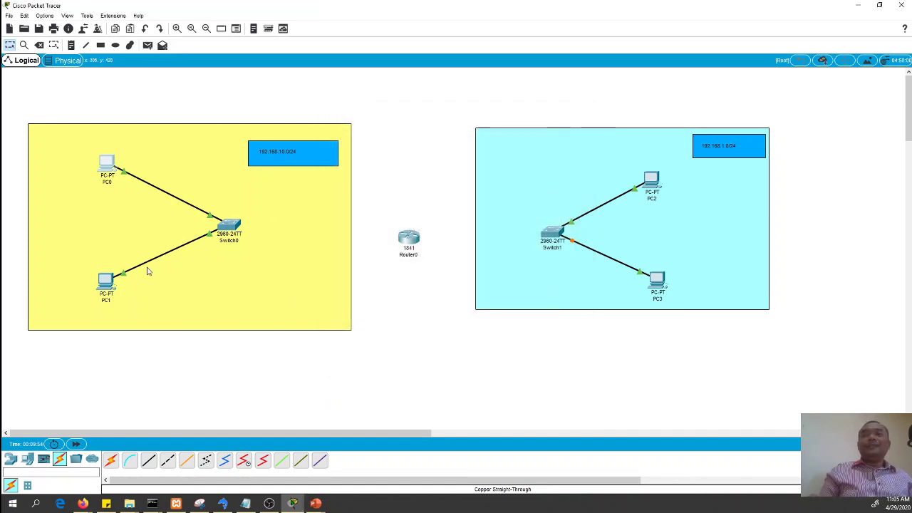
# Step: Give PC1 the static IP address 192.168.10.2 with subnet mask 255.255.255.0 and close its window
pyautogui.click(105, 283)
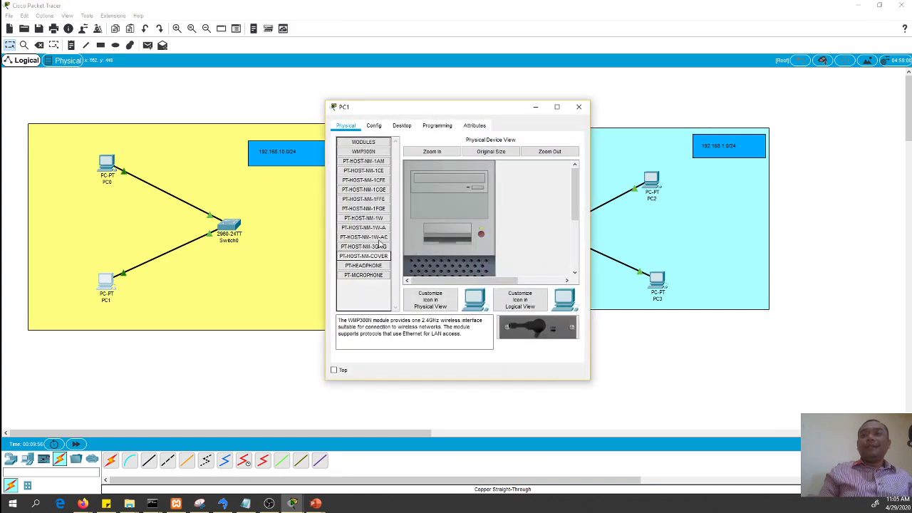
pyautogui.click(403, 126)
pyautogui.click(364, 163)
pyautogui.click(420, 191)
pyautogui.write('19')
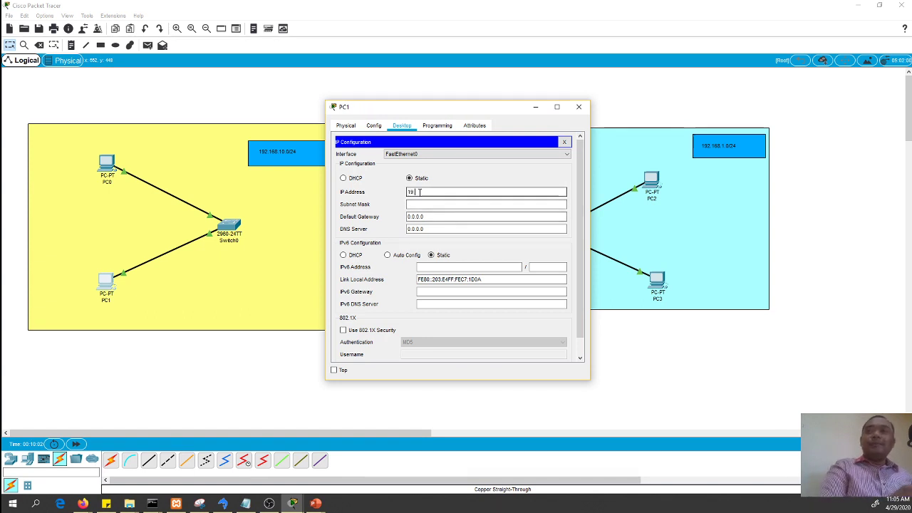
pyautogui.write('2.168.10.2')
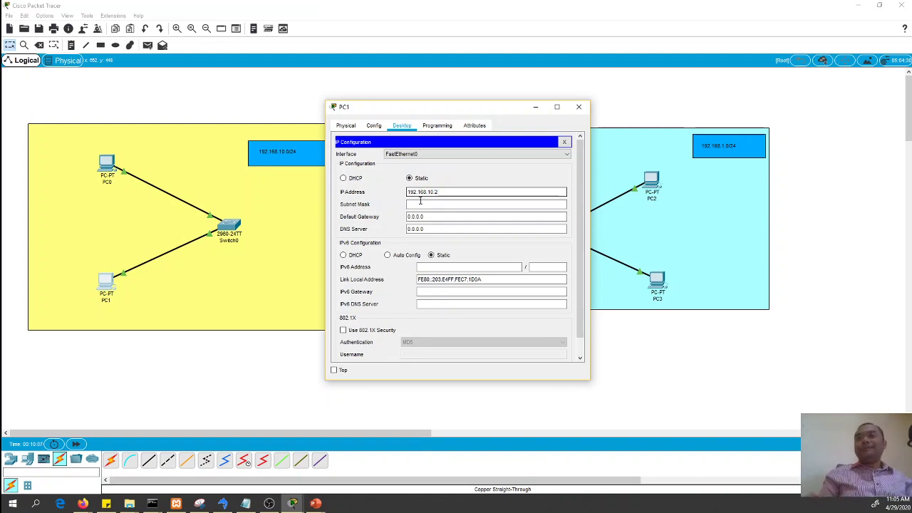
pyautogui.click(421, 203)
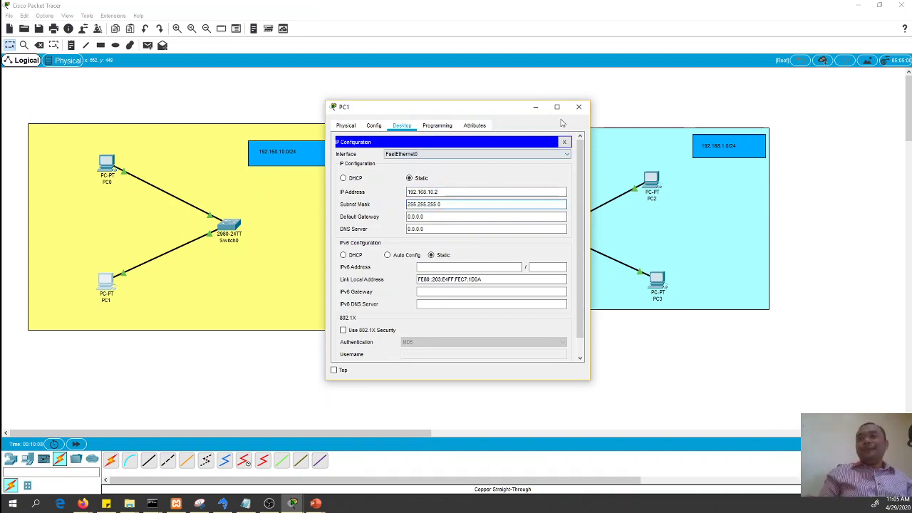
pyautogui.click(578, 107)
pyautogui.click(247, 351)
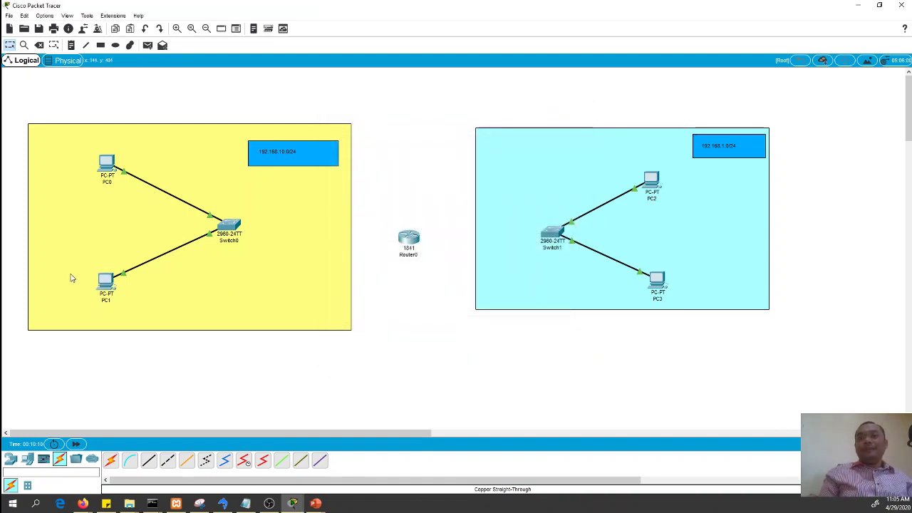
# Step: Ping 192.168.10.1 from PC1's command prompt, and close the PC1 window
pyautogui.click(104, 287)
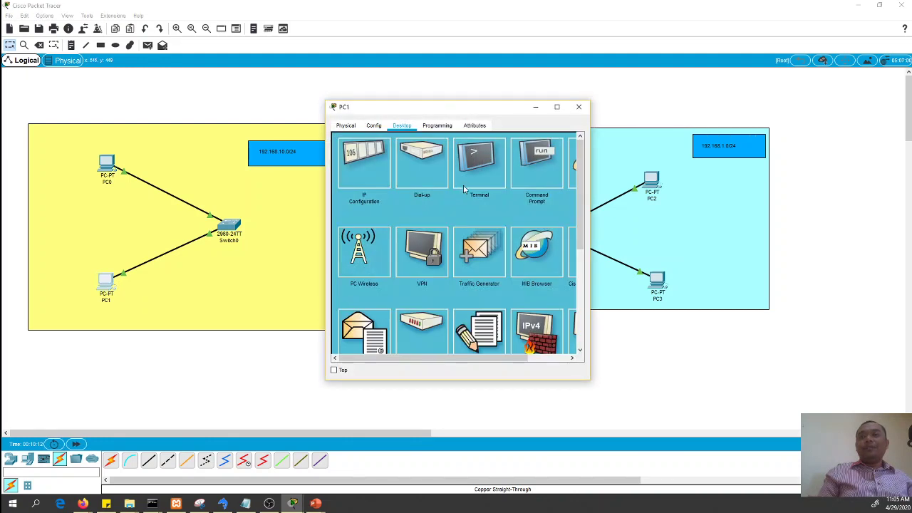
pyautogui.click(539, 173)
pyautogui.write('poing')
pyautogui.press('BackSpace')
pyautogui.press('BackSpace')
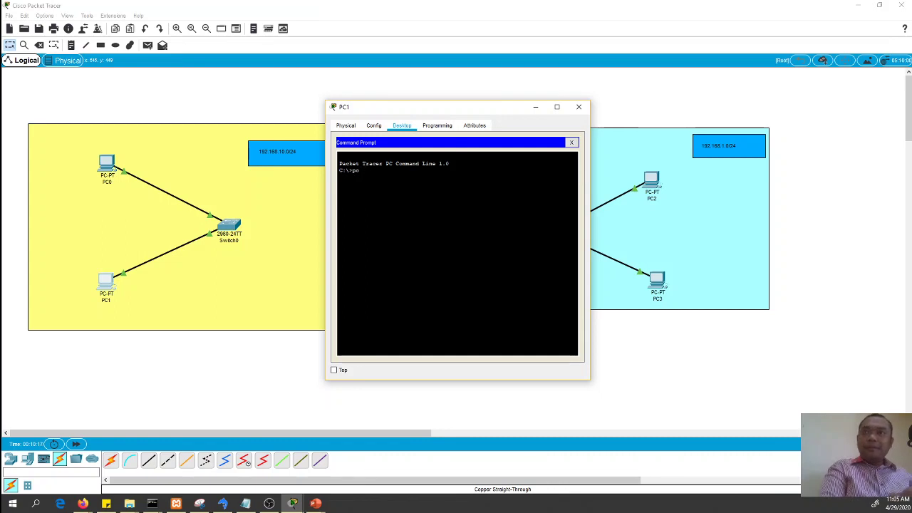
pyautogui.write('ing 19')
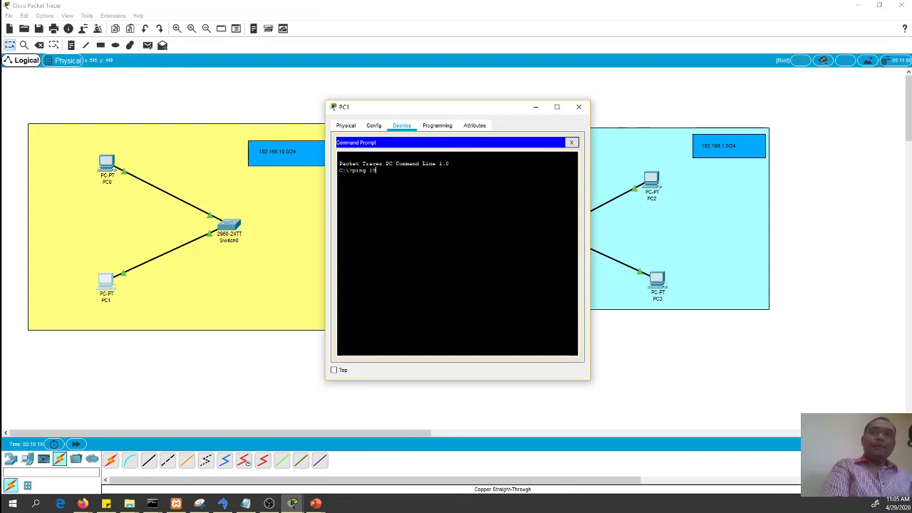
pyautogui.write('2.')
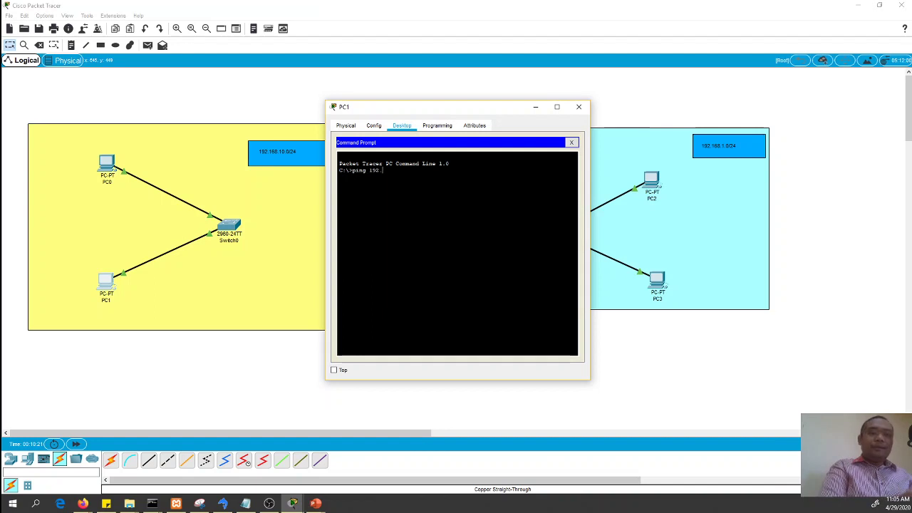
pyautogui.write('168.10')
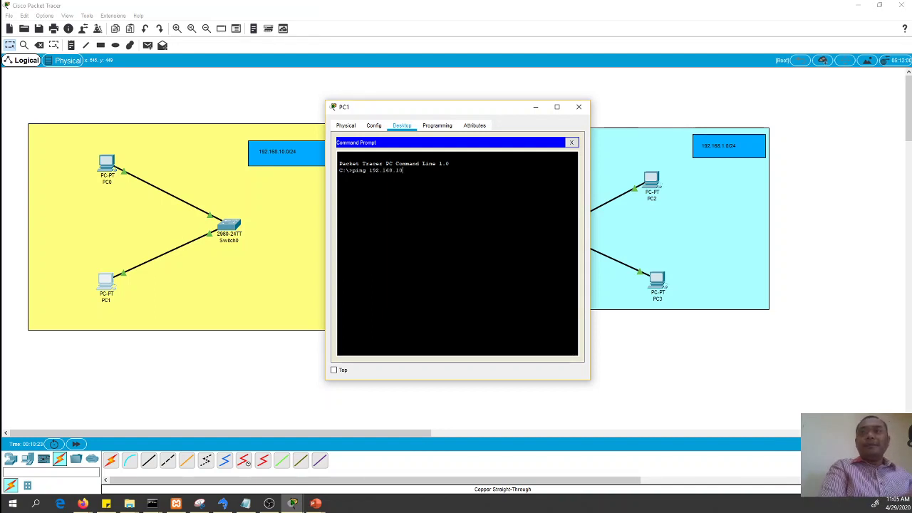
pyautogui.write('.1')
pyautogui.press('Return')
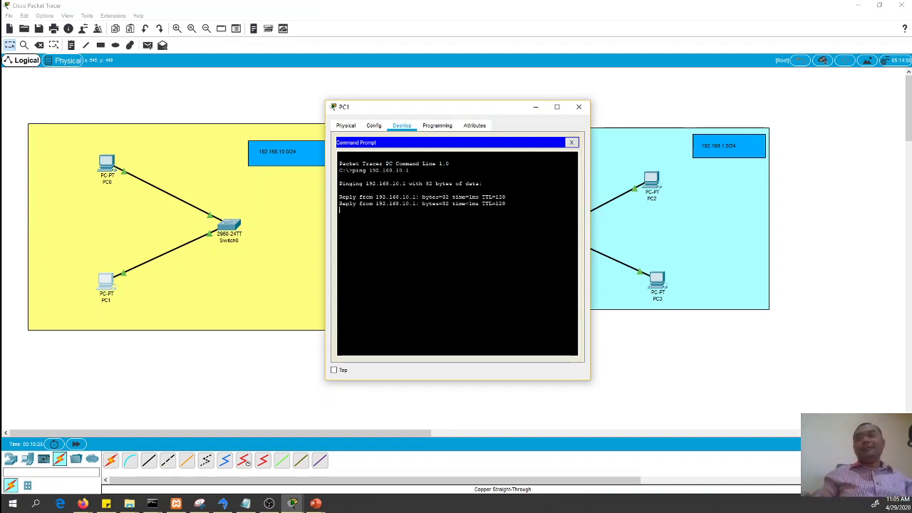
pyautogui.click(571, 143)
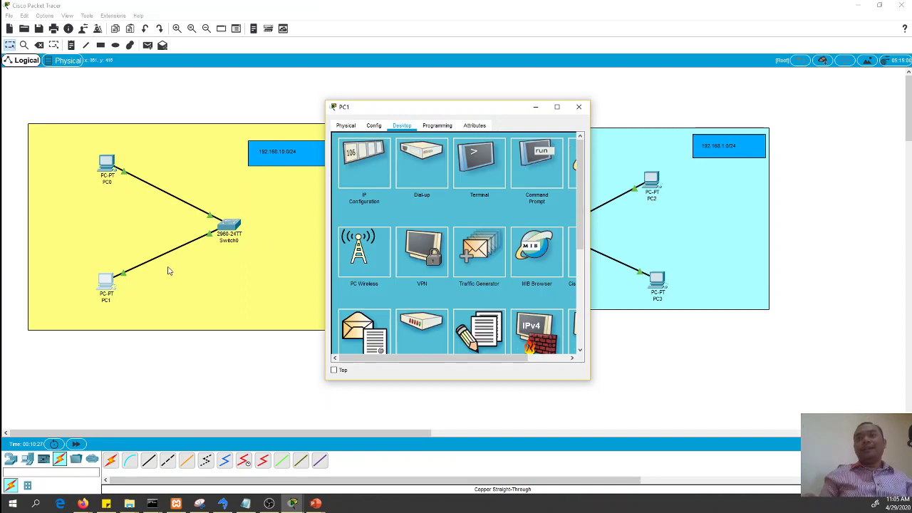
pyautogui.click(579, 106)
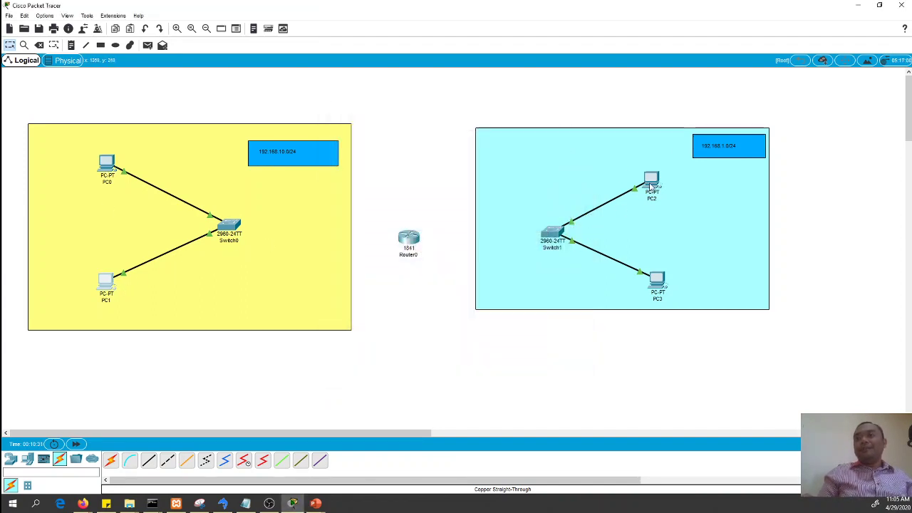
# Step: Give PC2 the static IP address 192.168.1.1 with the default subnet mask and close its window
pyautogui.click(650, 183)
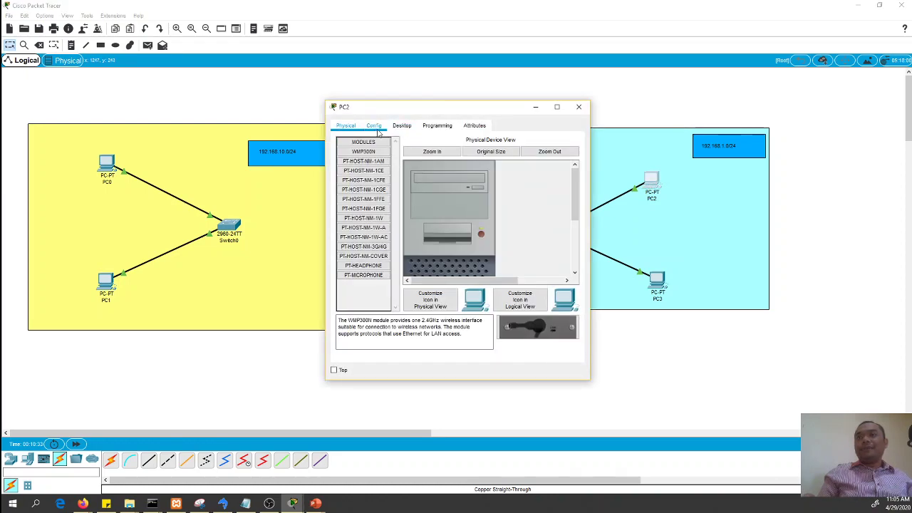
pyautogui.click(404, 128)
pyautogui.click(367, 159)
pyautogui.click(417, 193)
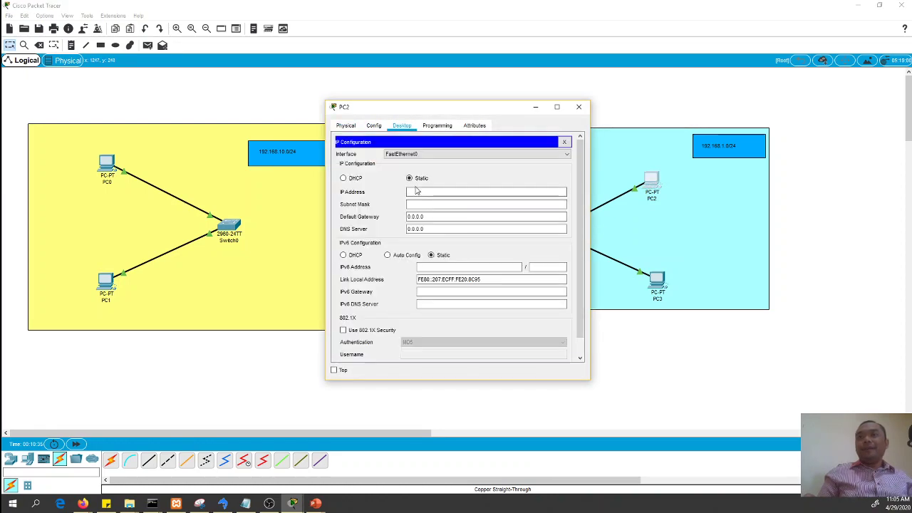
pyautogui.write('192.168.')
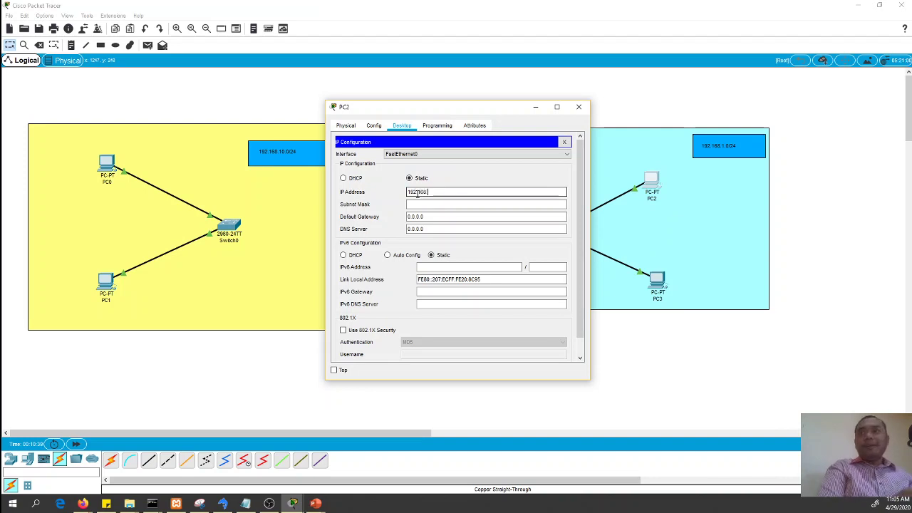
pyautogui.write('1.')
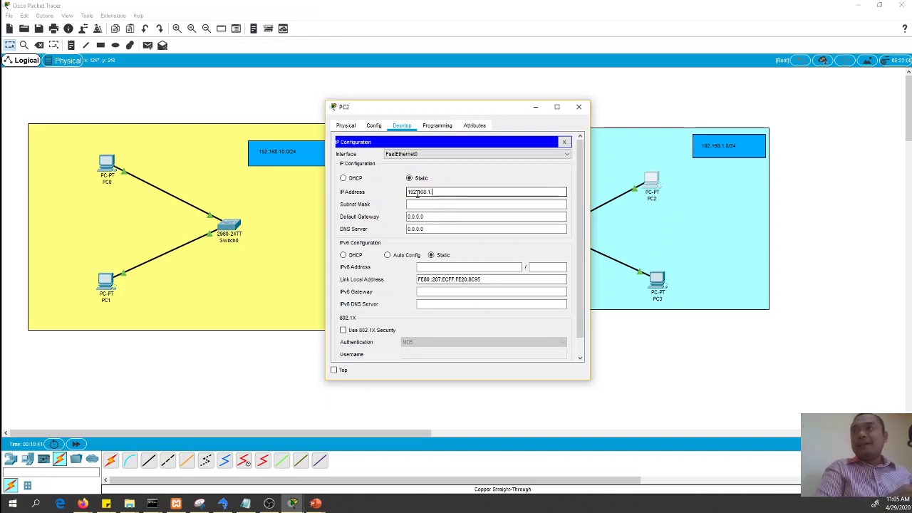
pyautogui.write('1')
pyautogui.click(417, 204)
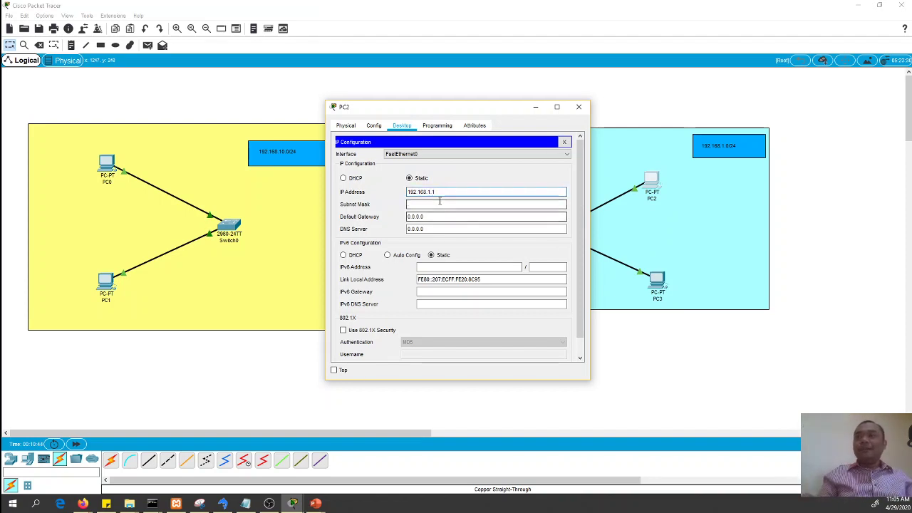
pyautogui.click(578, 107)
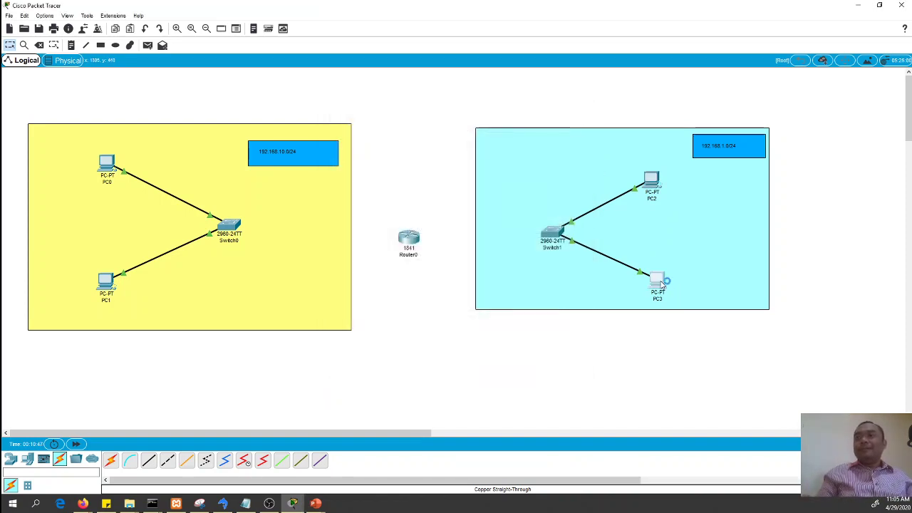
# Step: Give PC3 the static IP address 192.168.1.2 with subnet mask 255.255.255.0 and close its window
pyautogui.click(659, 282)
pyautogui.click(402, 124)
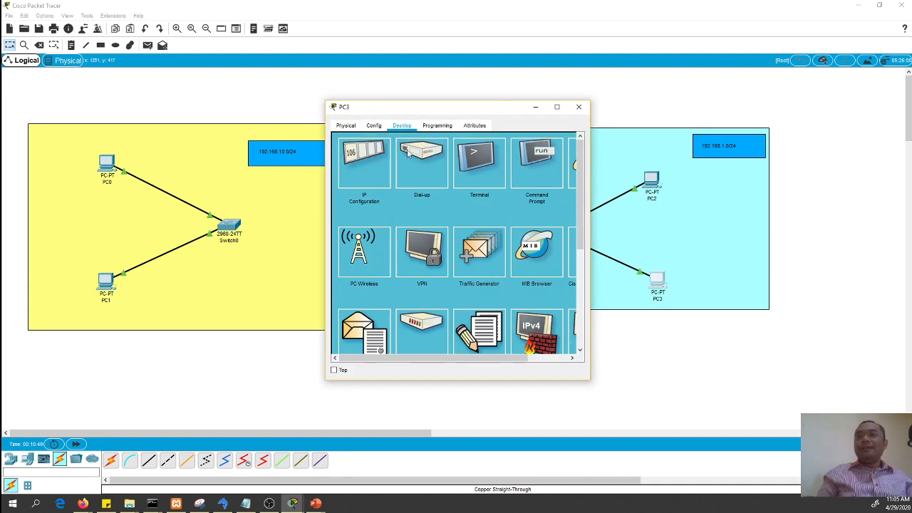
pyautogui.click(349, 158)
pyautogui.click(409, 192)
pyautogui.write('192.168.1.2')
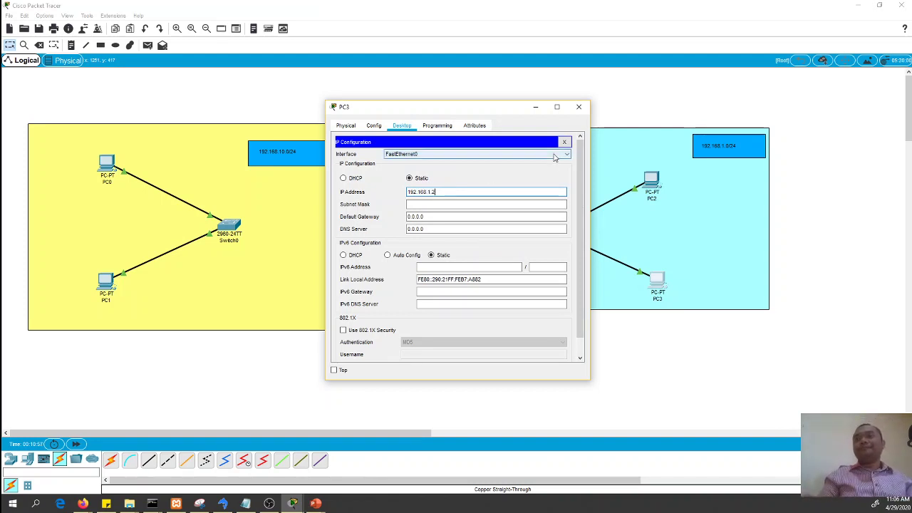
pyautogui.click(493, 204)
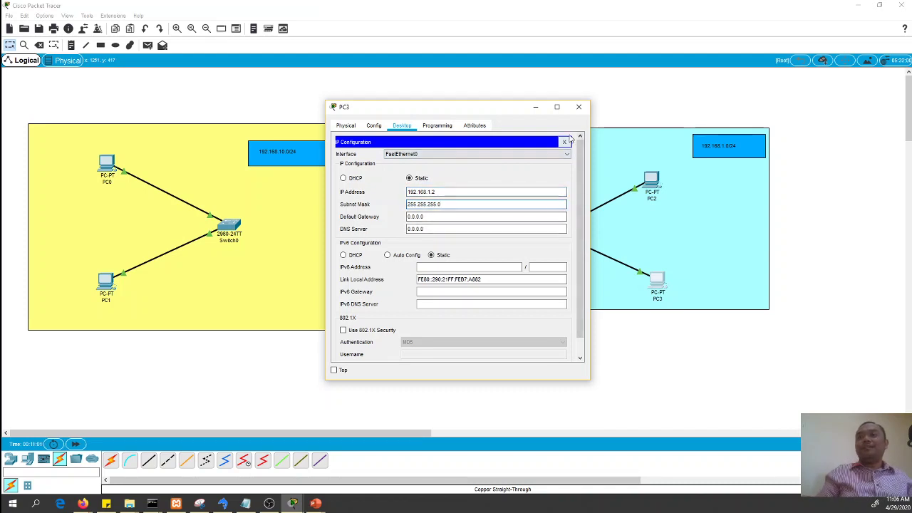
pyautogui.click(579, 107)
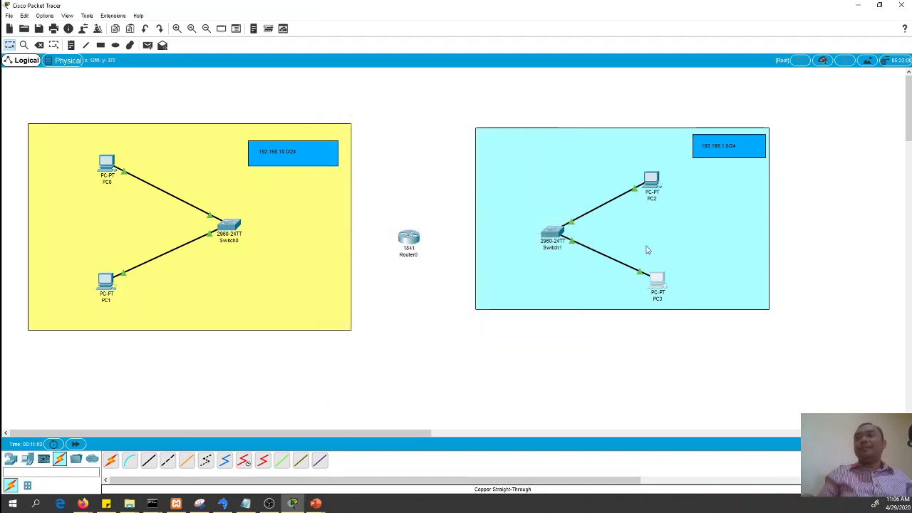
# Step: Ping 192.168.1.2 from PC2's command prompt and interrupt the ping
pyautogui.click(652, 182)
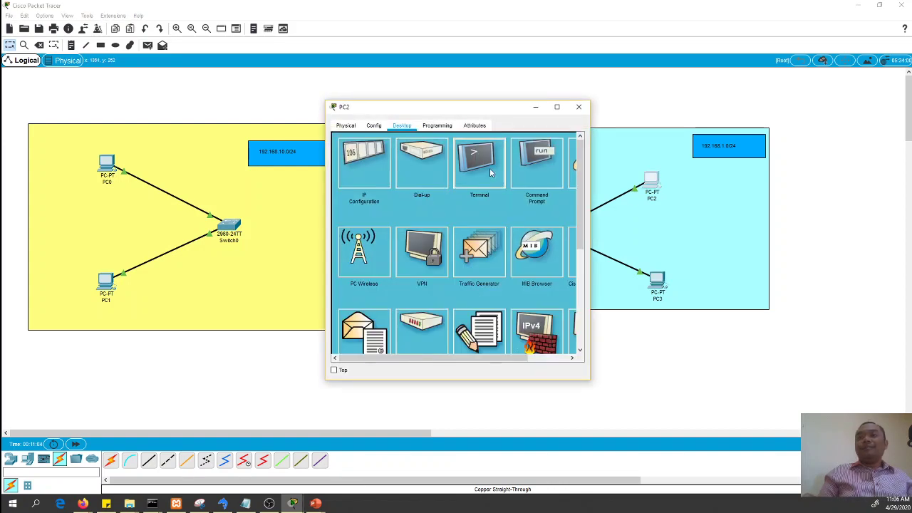
pyautogui.click(533, 187)
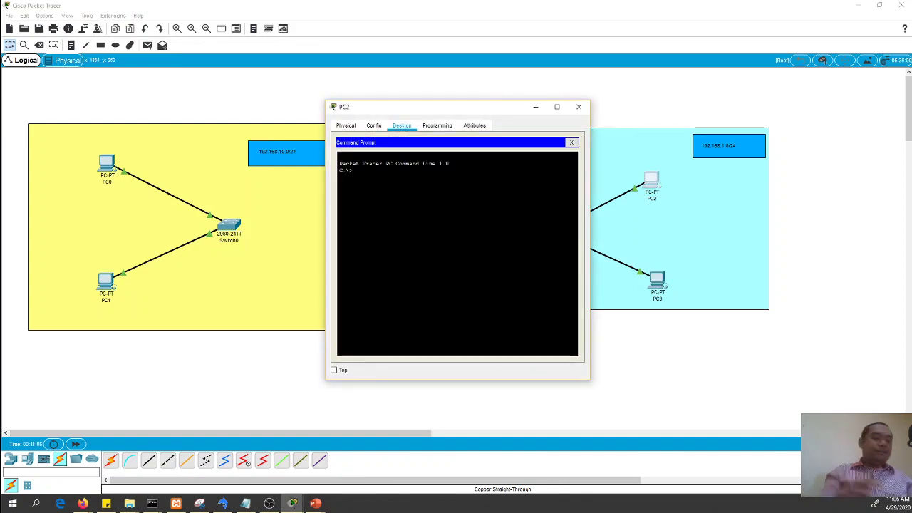
pyautogui.write('ping 192.168.1.2')
pyautogui.press('Return')
pyautogui.hotkey('ctrl', 'c')
# Step: Ping 192.168.1.1 from PC2, interrupt the ping and close the PC2 window
pyautogui.press('Up')
pyautogui.press('BackSpace')
pyautogui.write('1')
pyautogui.press('Return')
pyautogui.hotkey('ctrl', 'c')
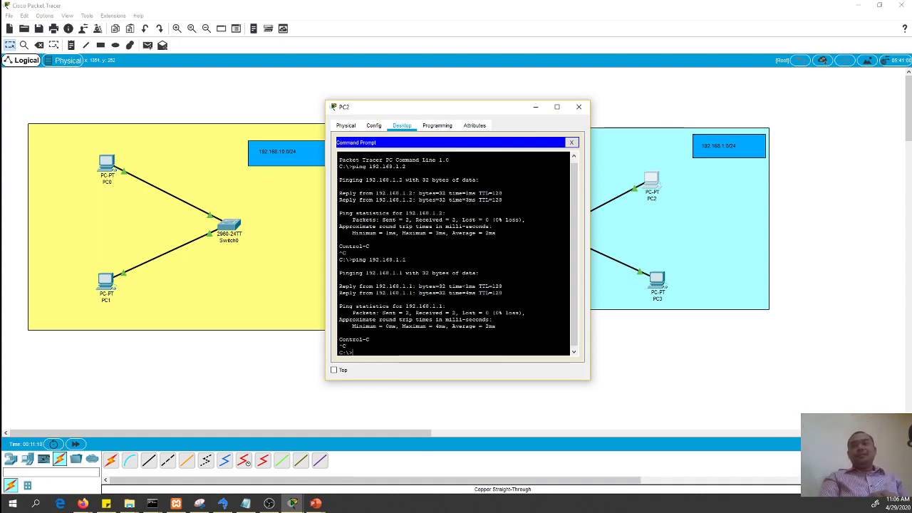
pyautogui.click(579, 107)
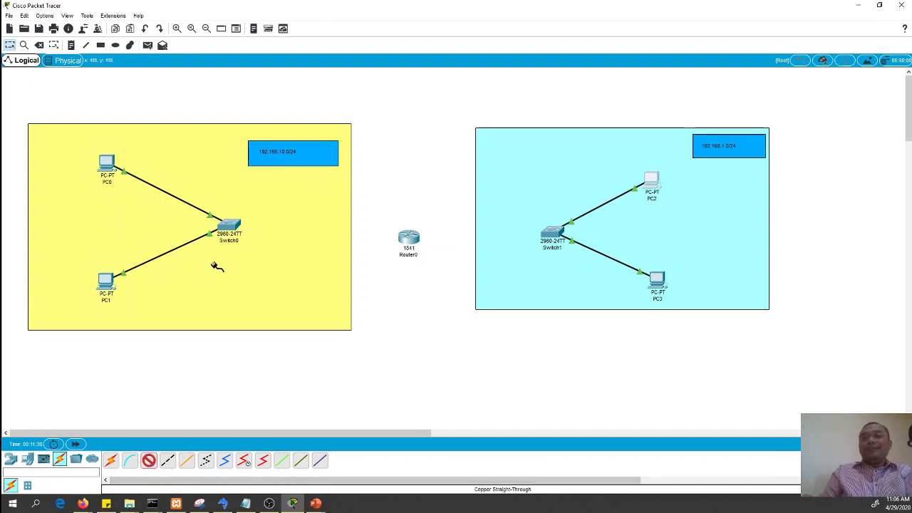
# Step: Connect Switch0's FastEthernet0/3 to Router0's FastEthernet0/0 with a copper straight-through cable
pyautogui.click(229, 229)
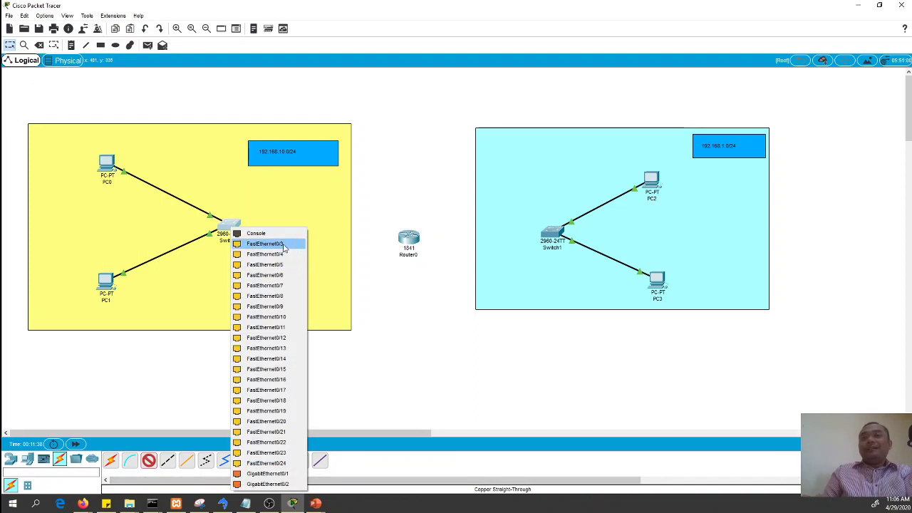
pyautogui.click(285, 243)
pyautogui.click(409, 246)
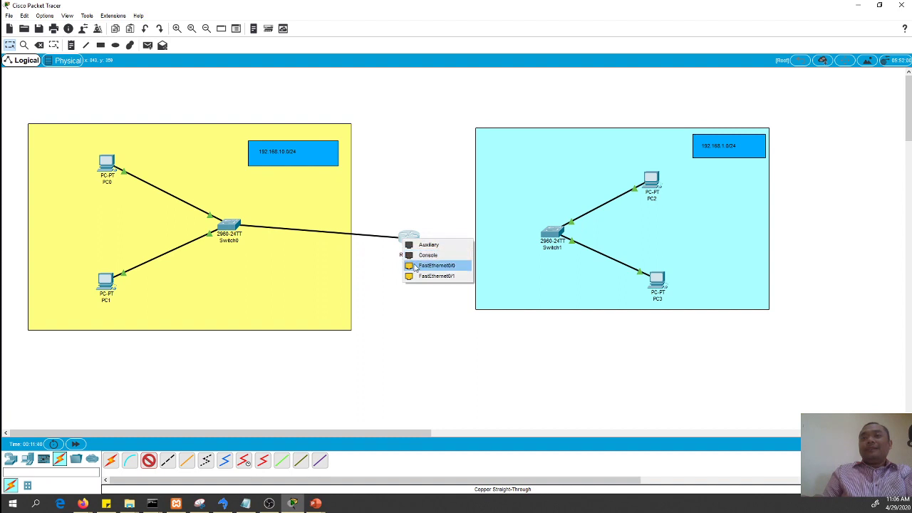
pyautogui.click(415, 265)
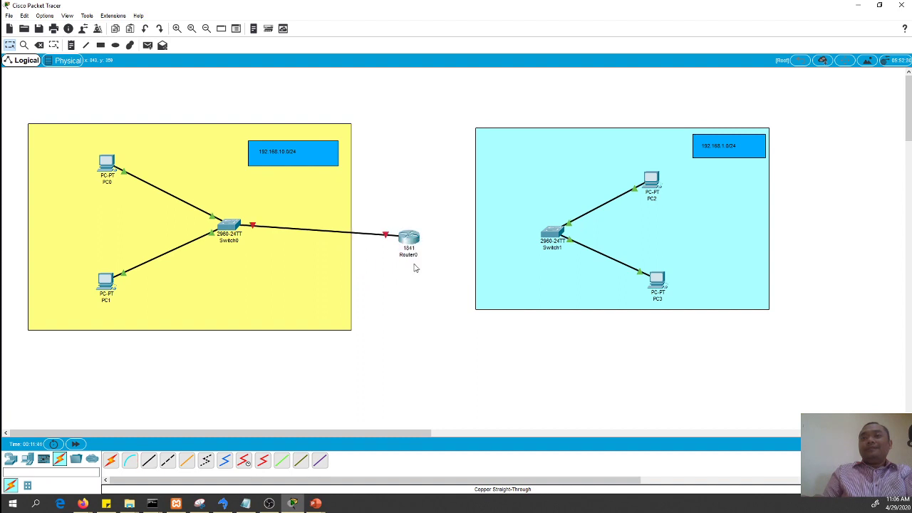
# Step: Connect Router0's remaining FastEthernet port to Switch1's FastEthernet0/3 with a copper straight-through cable
pyautogui.click(148, 461)
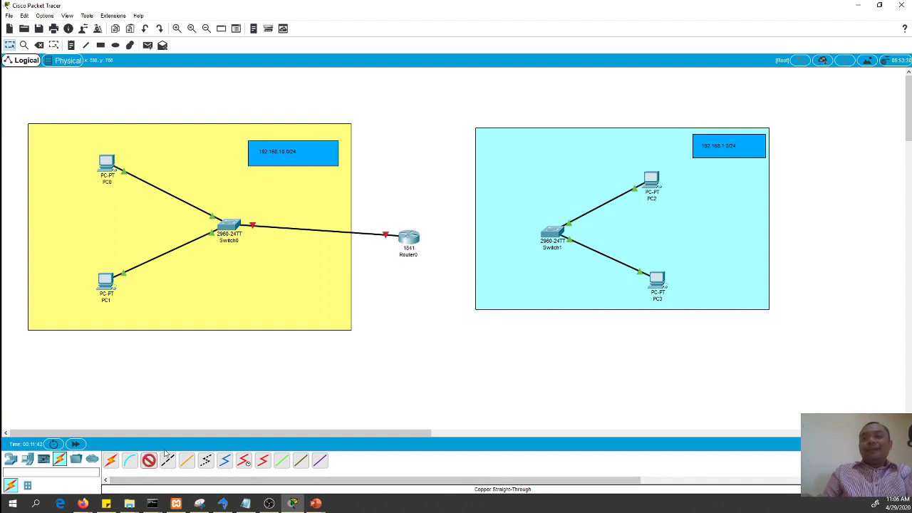
pyautogui.click(409, 241)
pyautogui.click(437, 262)
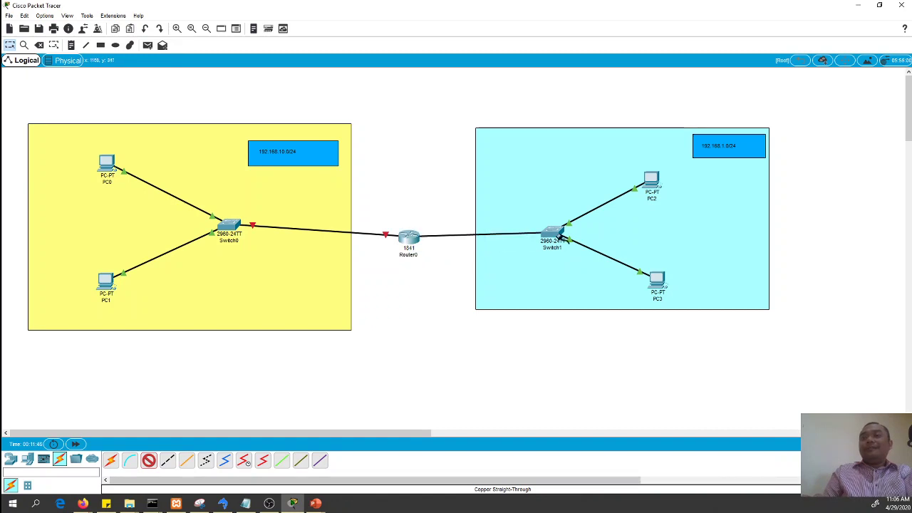
pyautogui.click(552, 236)
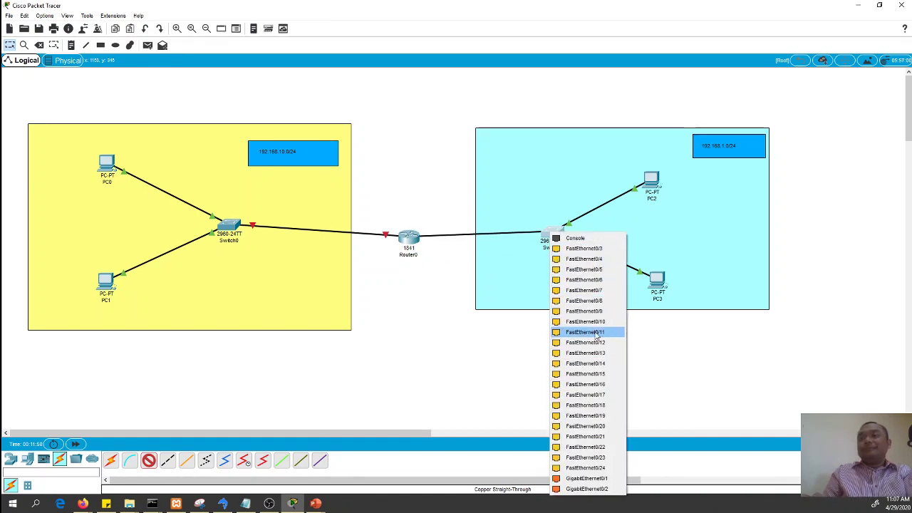
pyautogui.click(581, 248)
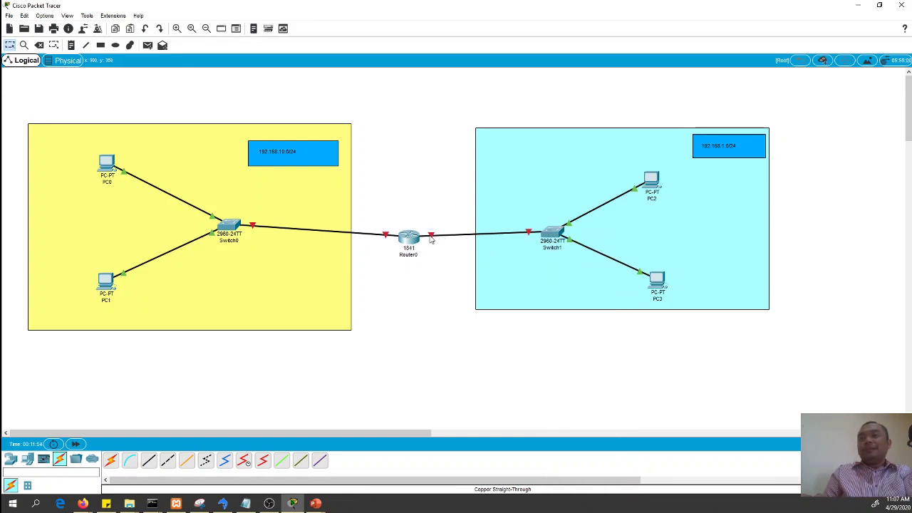
# Step: Unplug the Router0 end of the Switch1 cable and reconnect it to Router0's free FastEthernet port
pyautogui.click(430, 237)
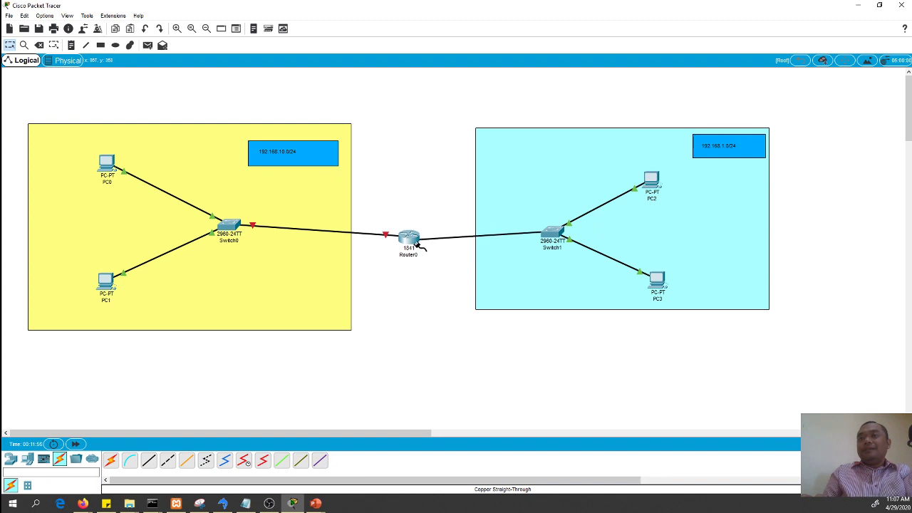
pyautogui.click(419, 245)
pyautogui.click(434, 270)
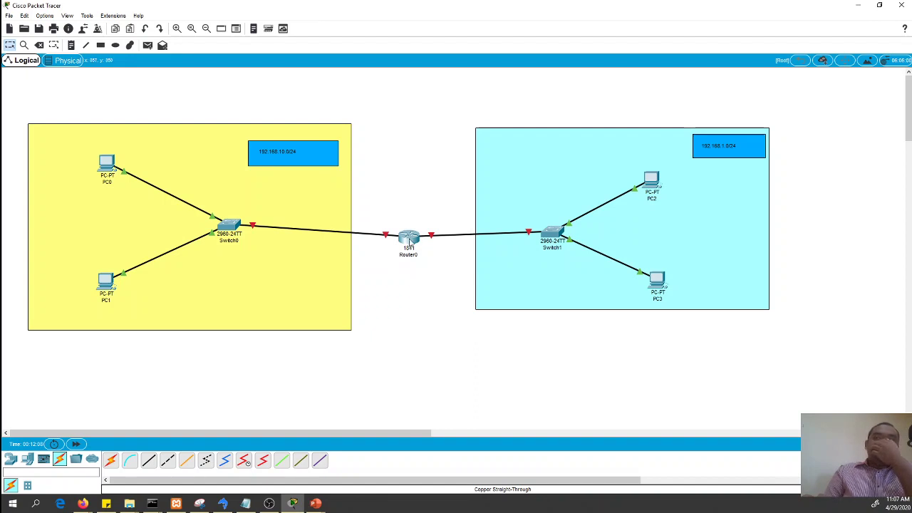
# Step: Open Router0 and view its global configuration settings and its physical device view
pyautogui.moveTo(410, 246)
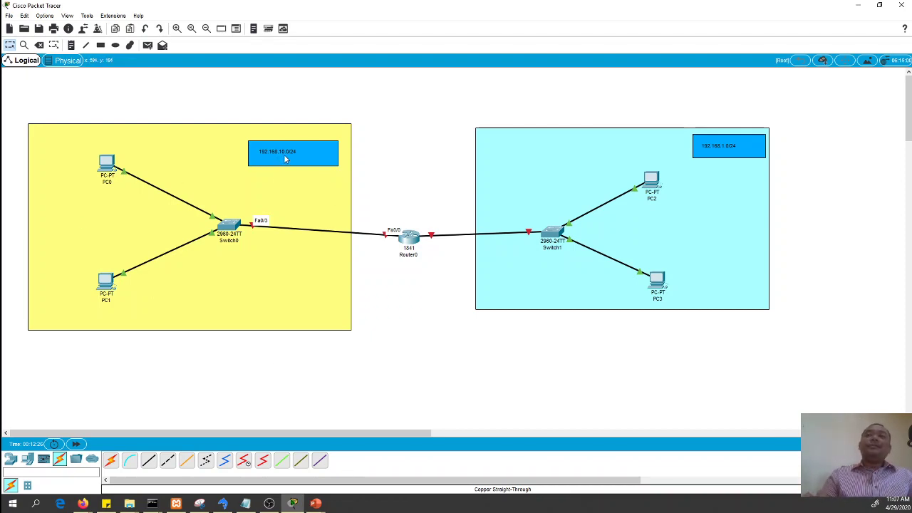
pyautogui.click(412, 244)
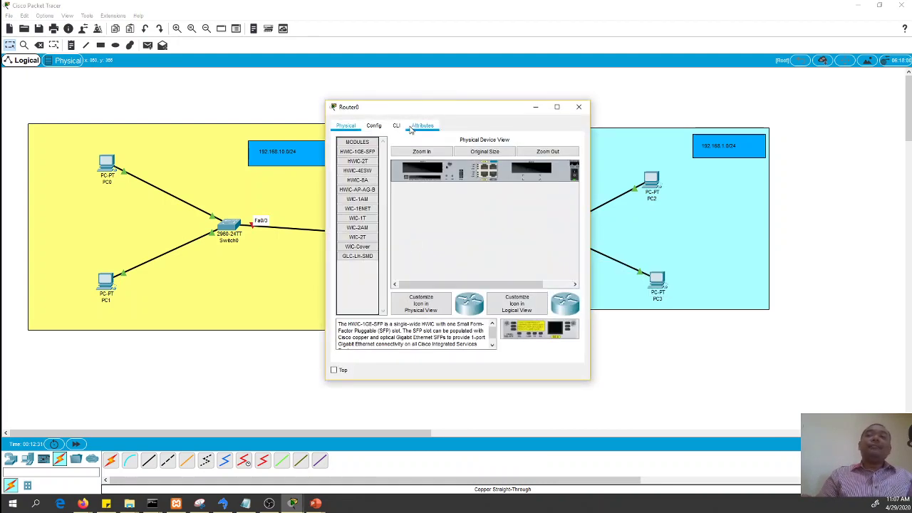
pyautogui.click(379, 127)
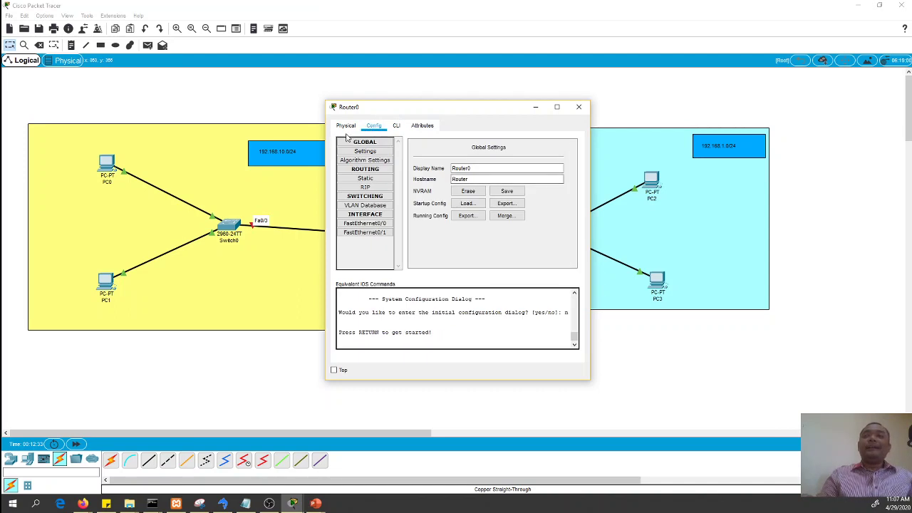
pyautogui.click(347, 127)
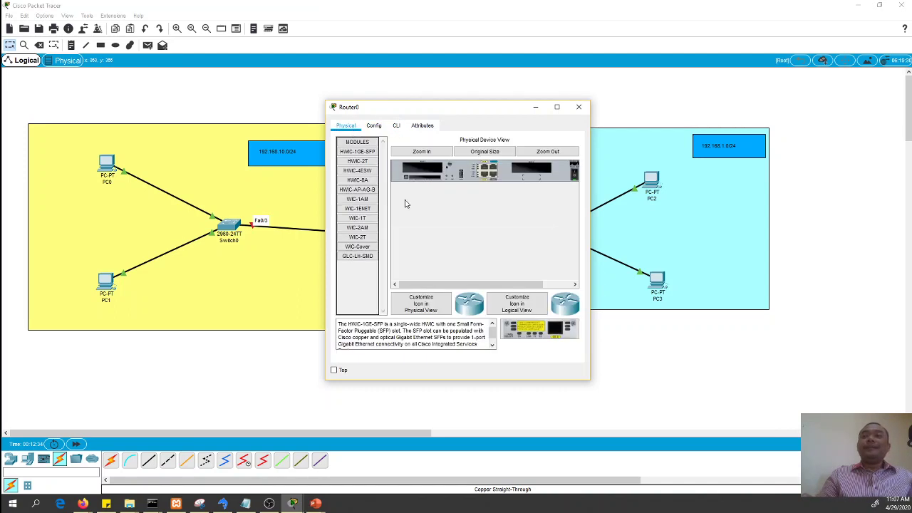
# Step: Start a session in Router0's command-line interface
pyautogui.click(378, 126)
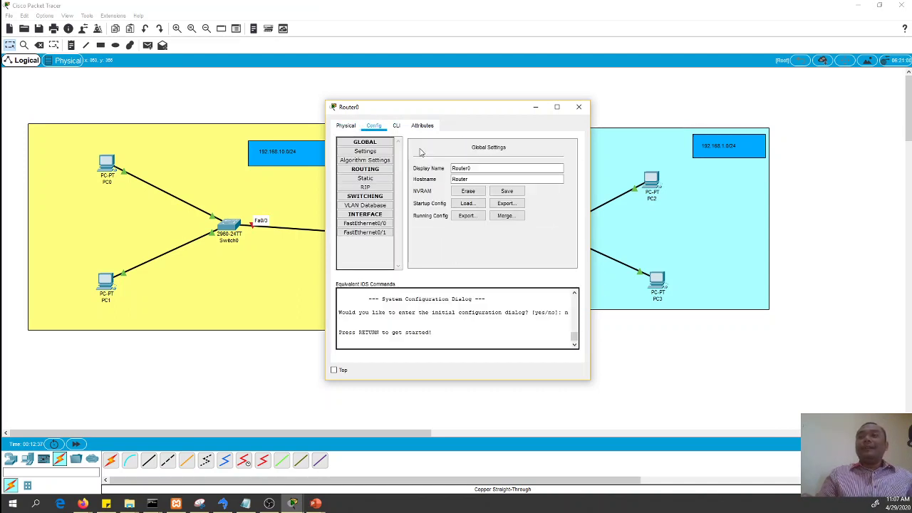
pyautogui.click(398, 126)
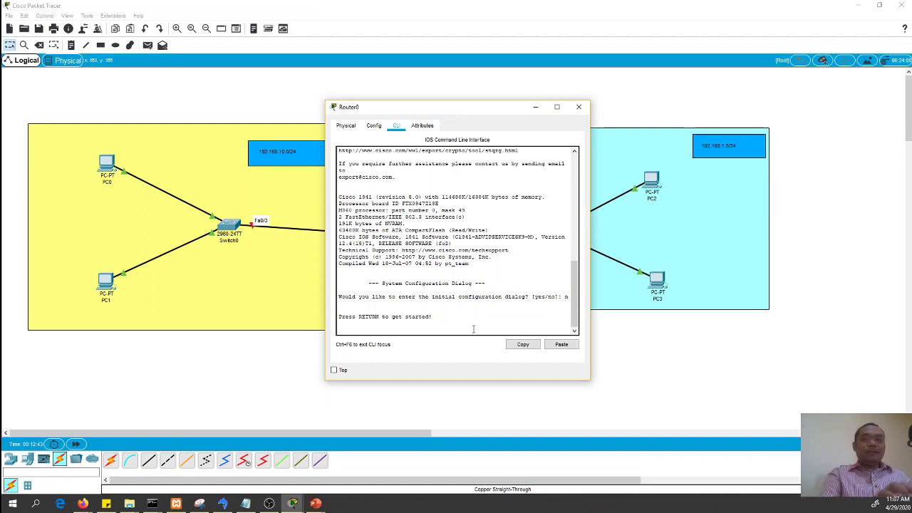
pyautogui.press('Return')
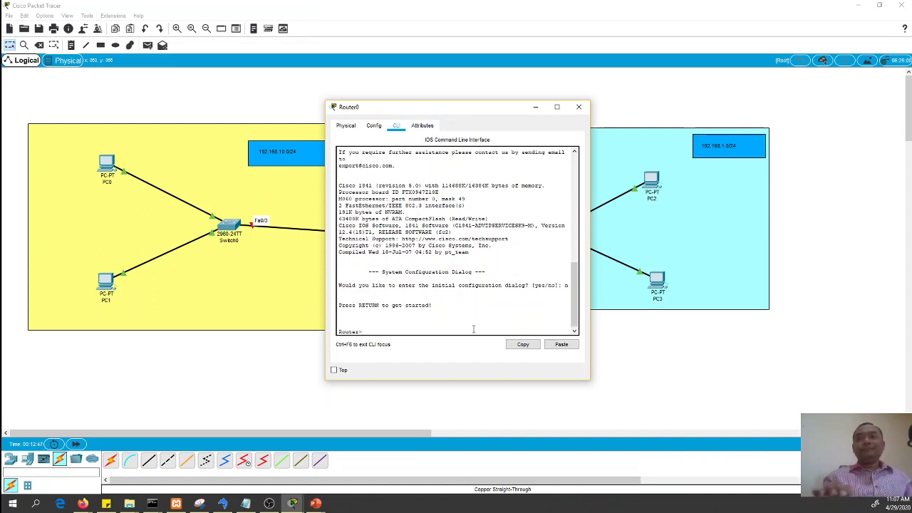
# Step: Assign Router0's FastEthernet0/0 interface the IP address 192.168.10.254 with subnet mask 255.255.255.0
pyautogui.click(375, 126)
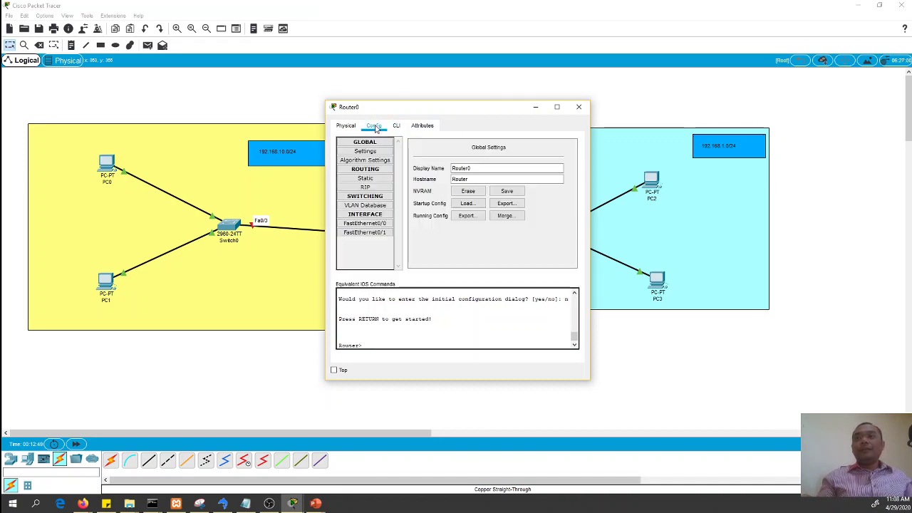
pyautogui.click(361, 224)
pyautogui.click(503, 201)
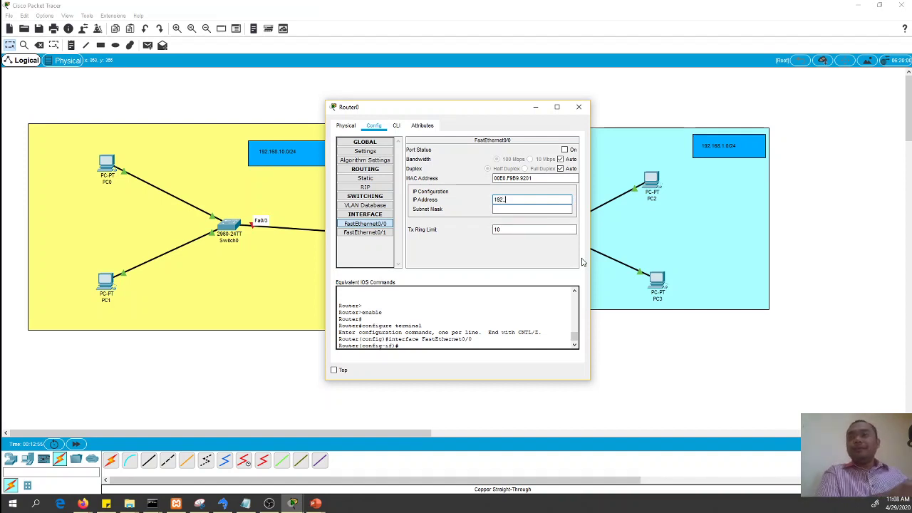
pyautogui.write('192')
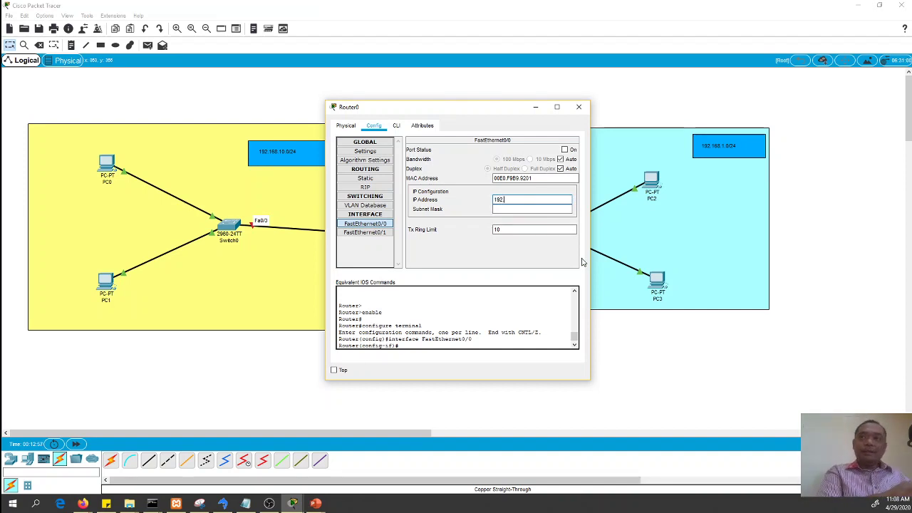
pyautogui.write('8.')
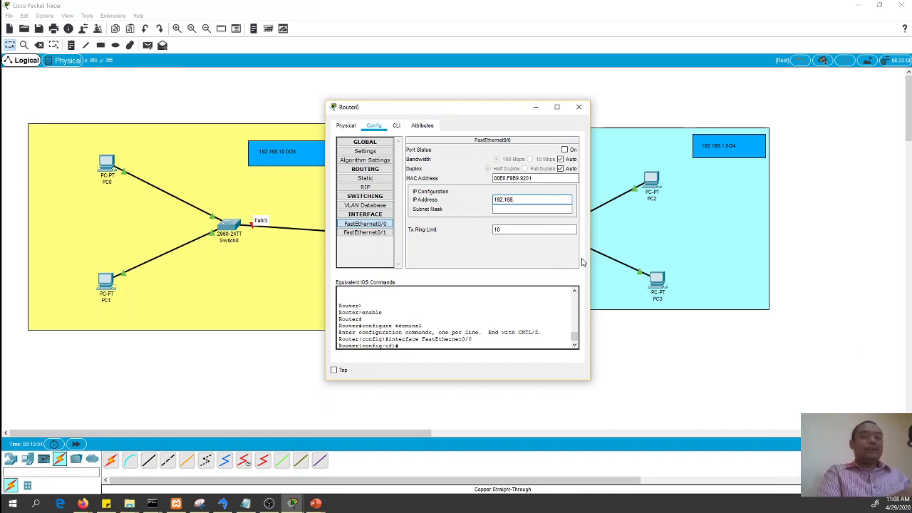
pyautogui.write('10.2')
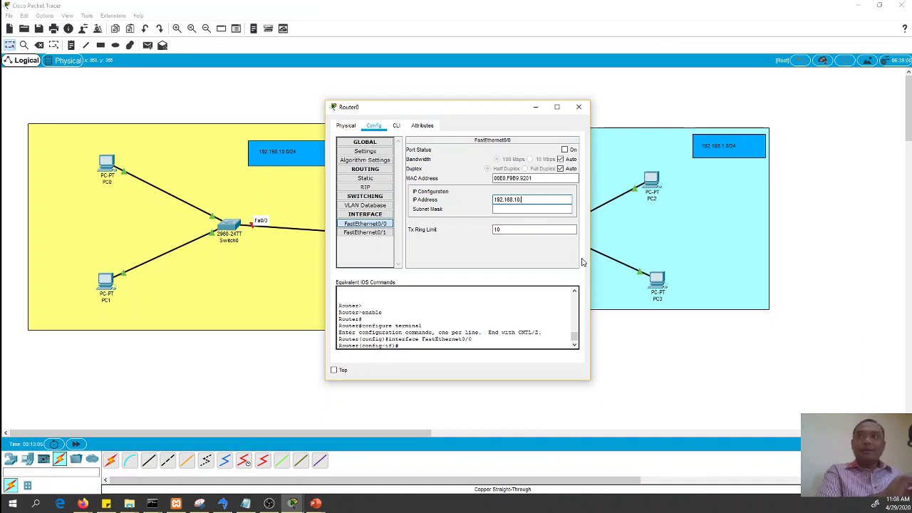
pyautogui.write('54')
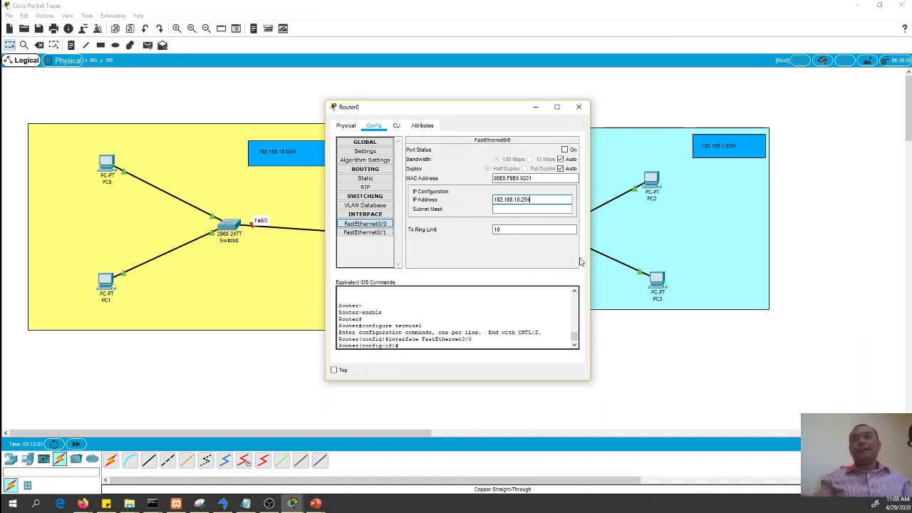
pyautogui.click(536, 209)
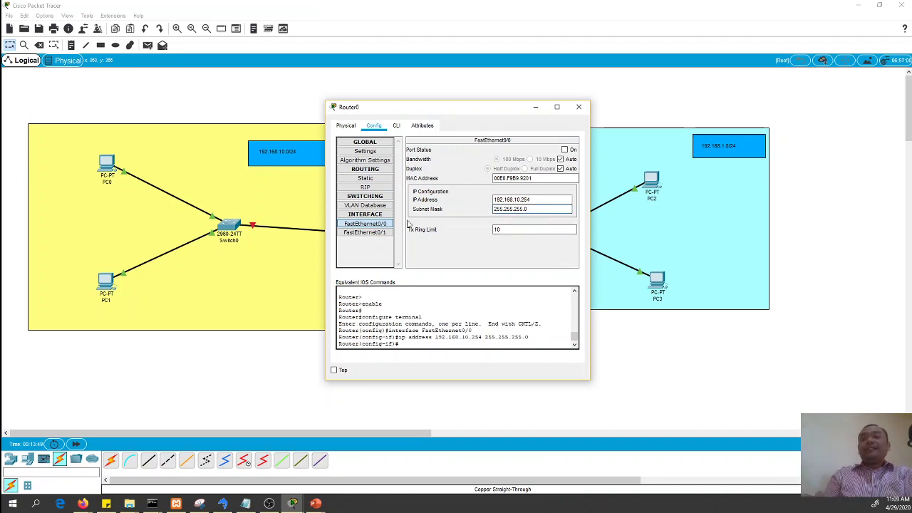
# Step: Enable Router0's FastEthernet0/0 interface from the command line with no shutdown, and close the router window
pyautogui.click(396, 126)
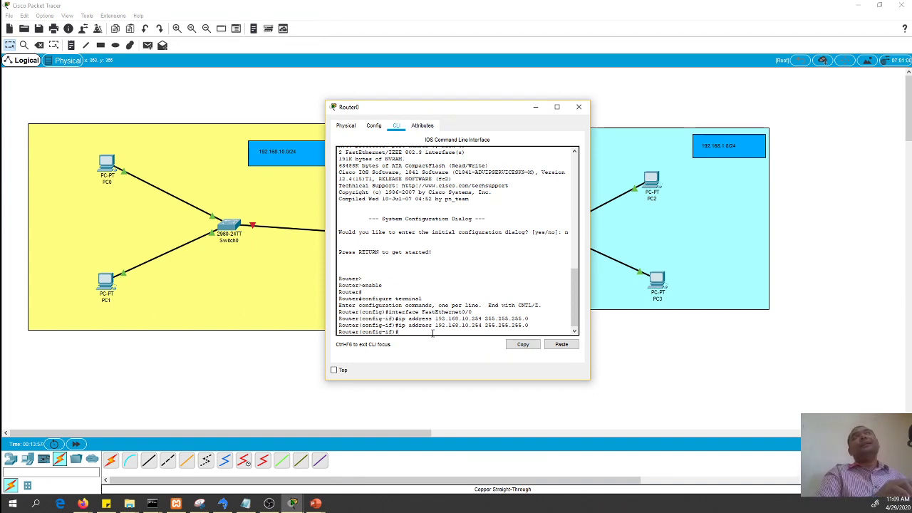
pyautogui.write('no shutdown')
pyautogui.press('Return')
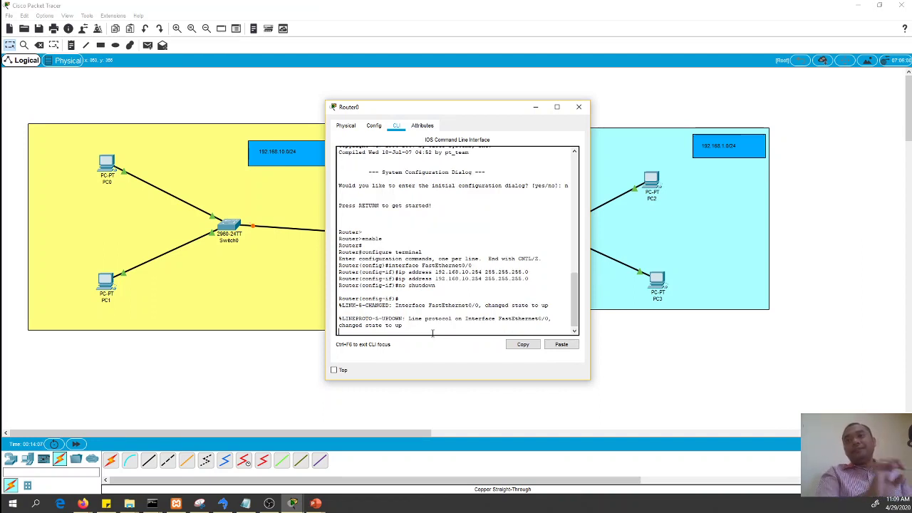
pyautogui.click(579, 108)
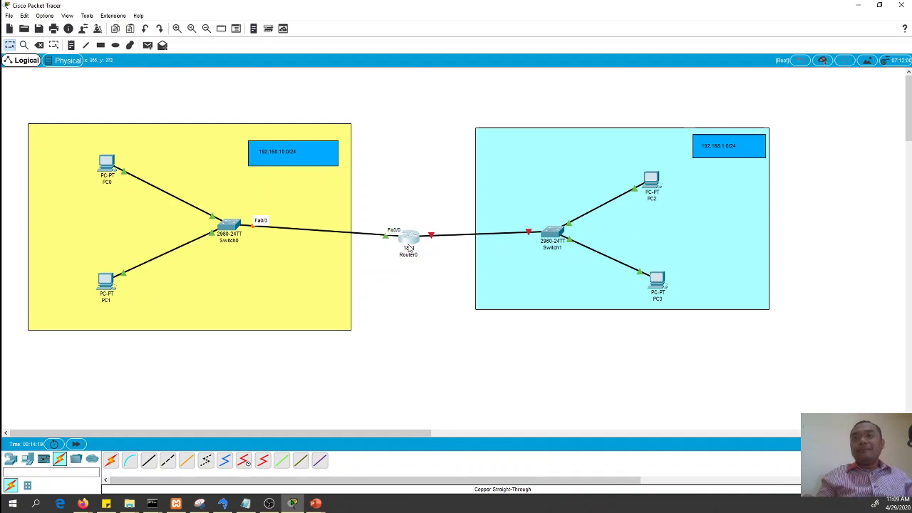
# Step: Reopen Router0's command line and exit interface and global configuration modes back to privileged EXEC mode
pyautogui.moveTo(409, 247)
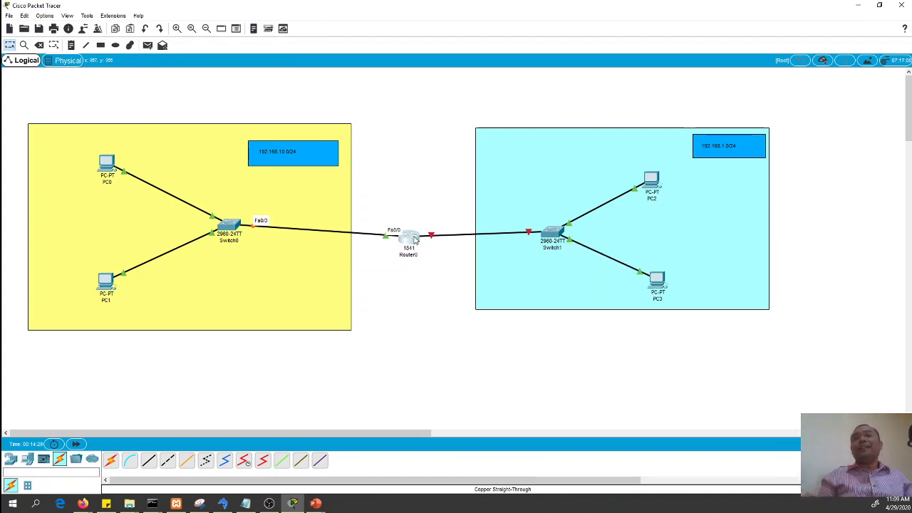
pyautogui.click(414, 240)
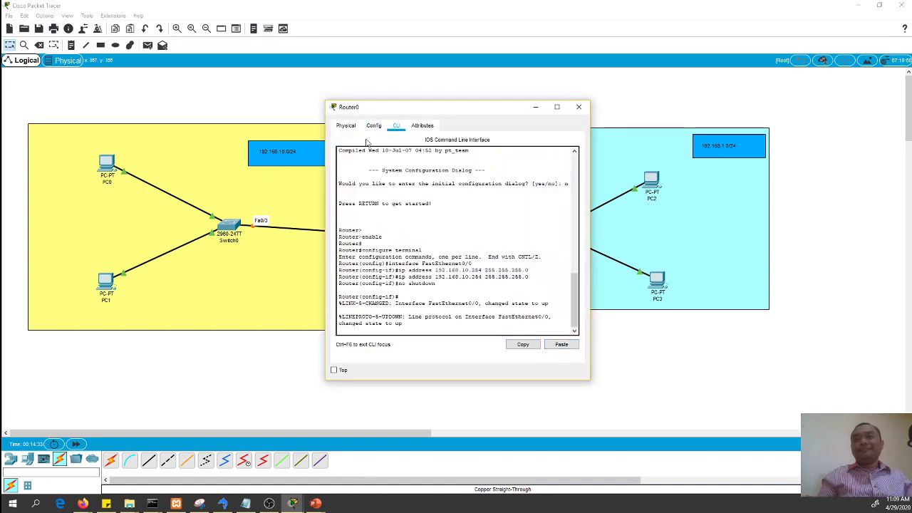
pyautogui.click(373, 126)
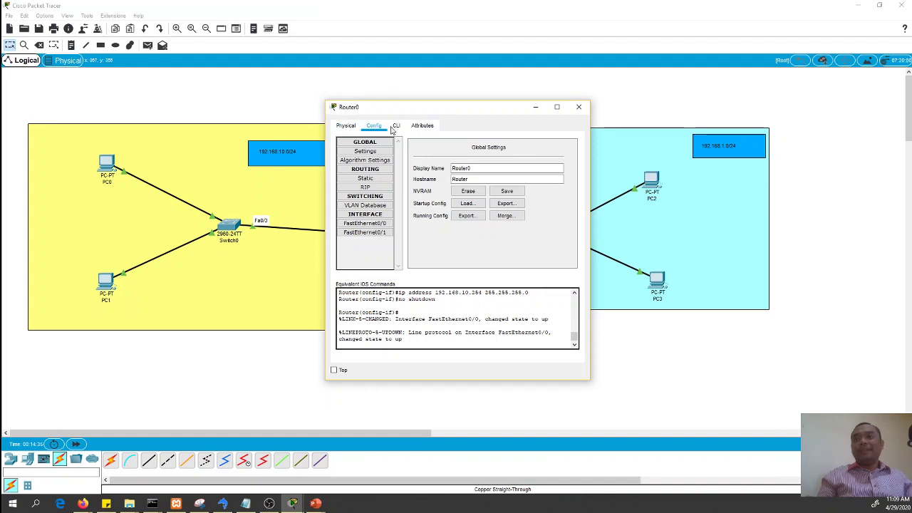
pyautogui.click(396, 127)
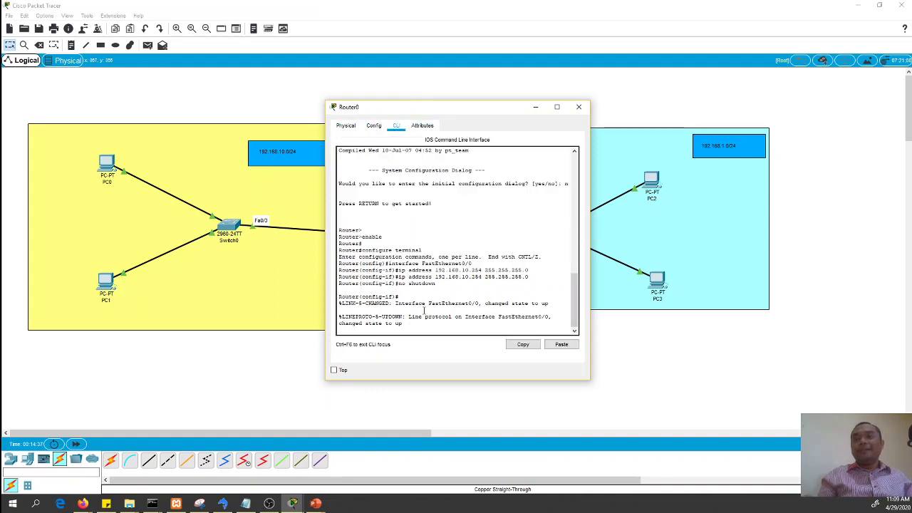
pyautogui.press('Return')
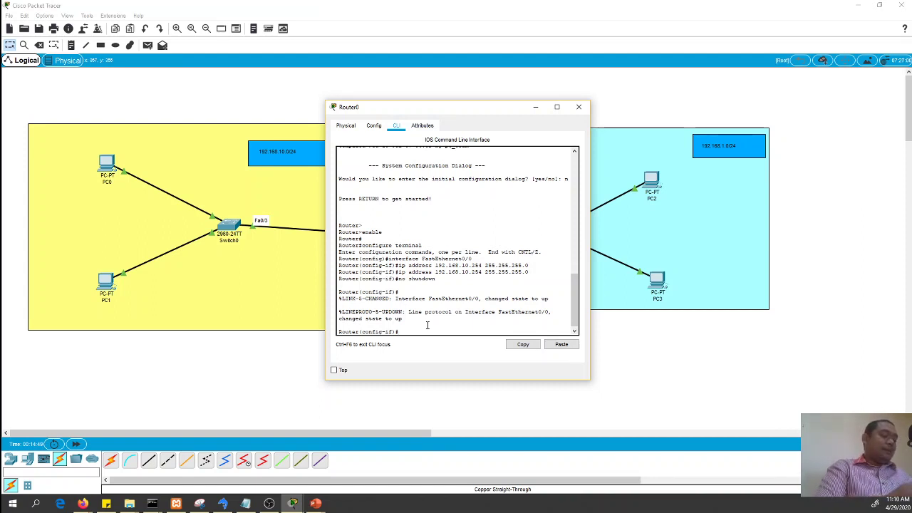
pyautogui.press('Return')
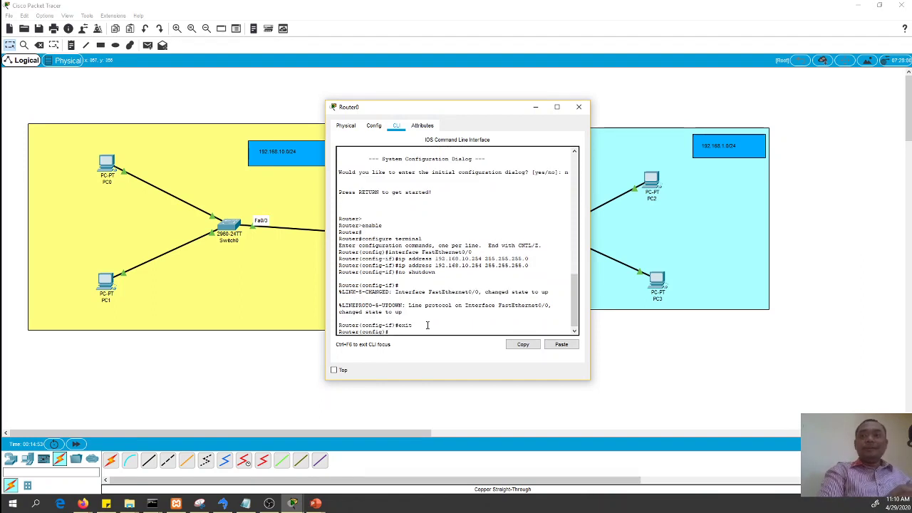
pyautogui.write('exit')
pyautogui.press('Return')
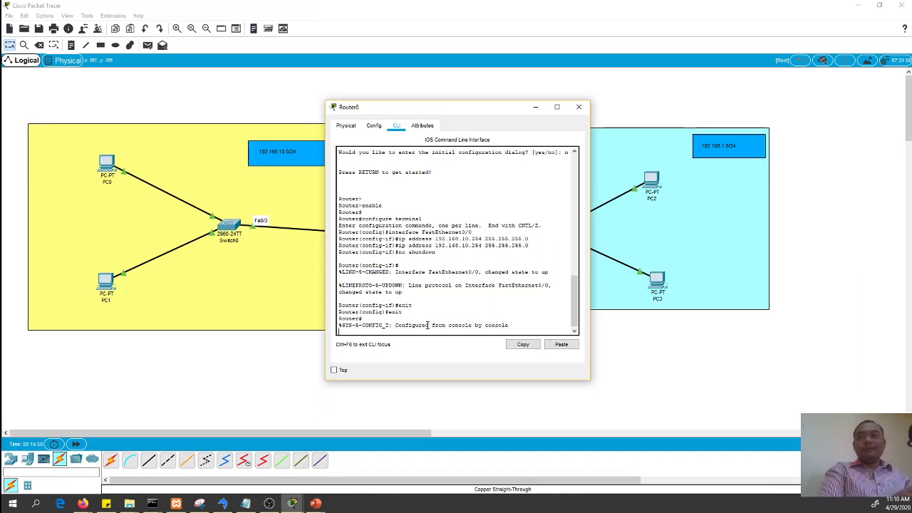
pyautogui.press('Return')
# Step: Ping 192.168.10.1 twice from Router0's command line and close the router window
pyautogui.write('pin')
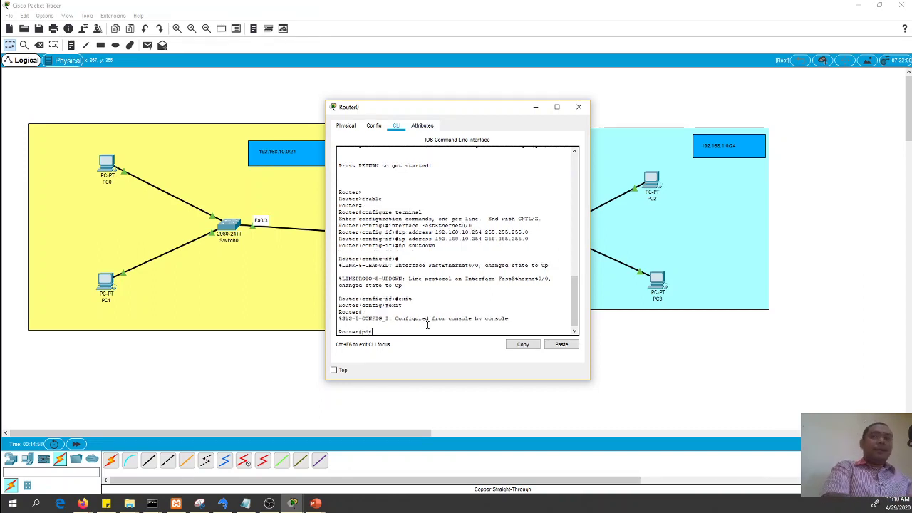
pyautogui.write('g 192.168.10.')
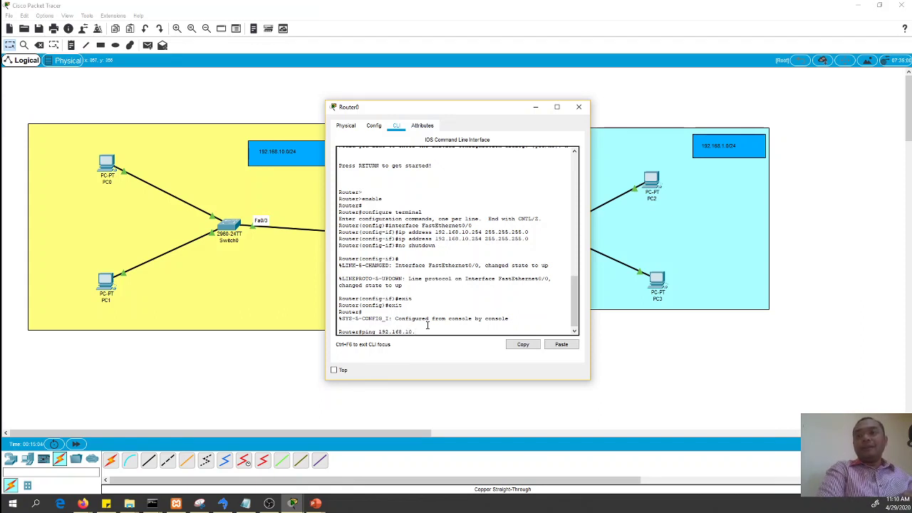
pyautogui.write('1')
pyautogui.press('Return')
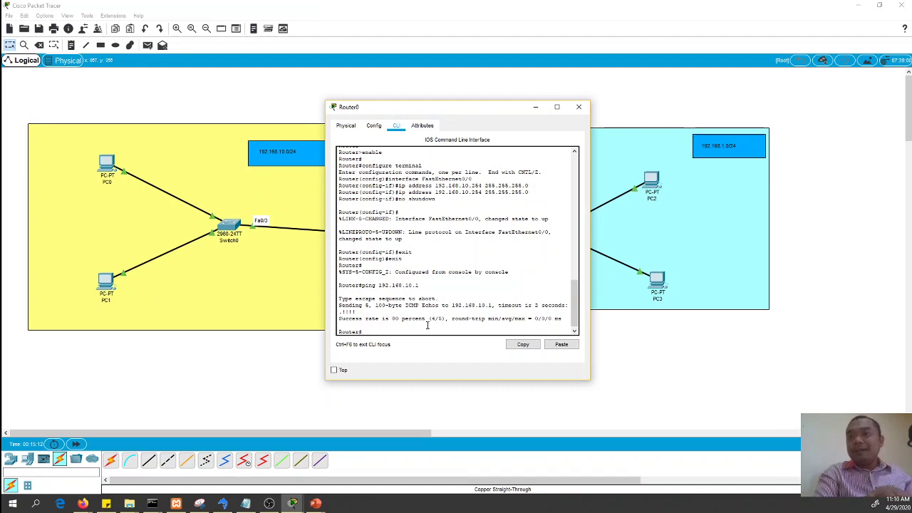
pyautogui.press('Up')
pyautogui.press('Return')
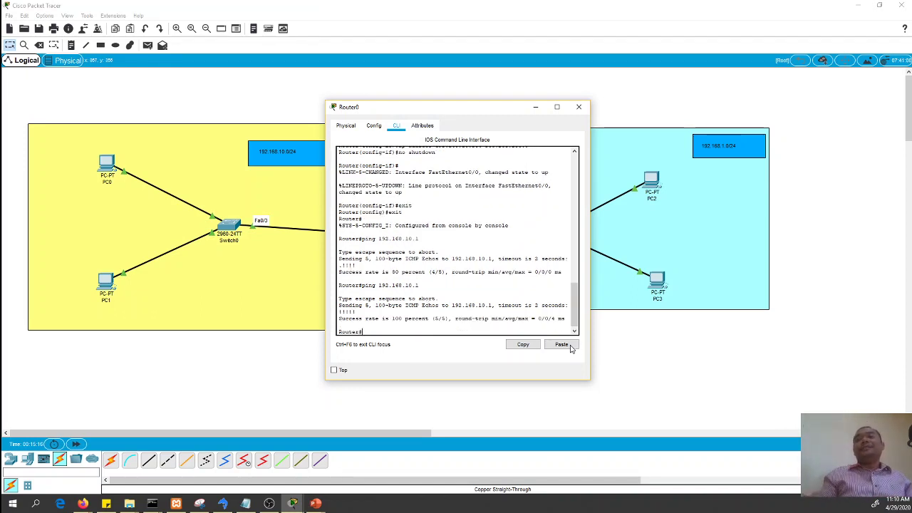
pyautogui.click(575, 113)
# Step: Open PC0's Command Prompt and try to run 192.168.10.254 as a command
pyautogui.click(107, 163)
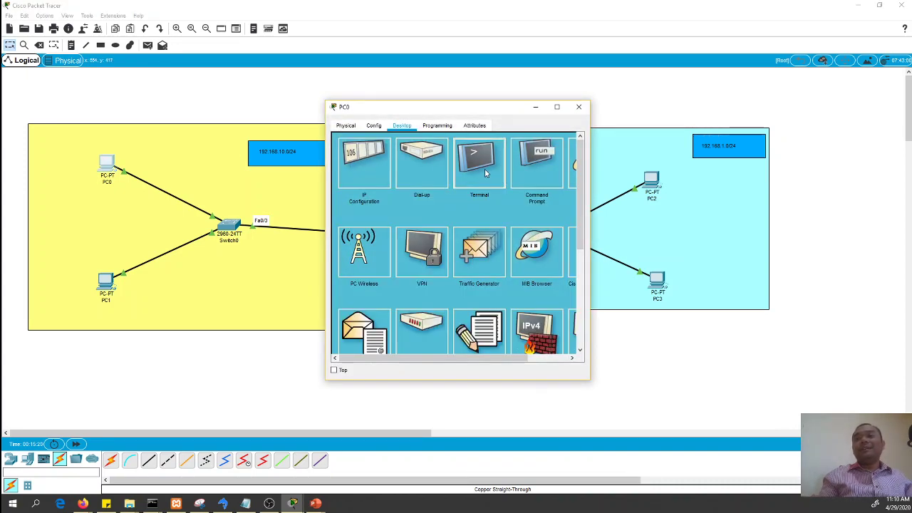
pyautogui.click(532, 200)
pyautogui.write('ip2')
pyautogui.write('.168')
pyautogui.write('.1.')
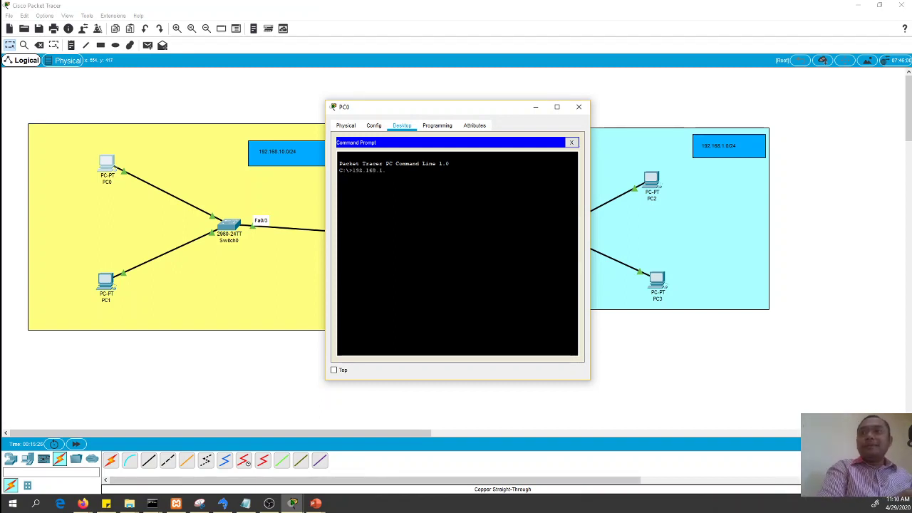
pyautogui.press('BackSpace')
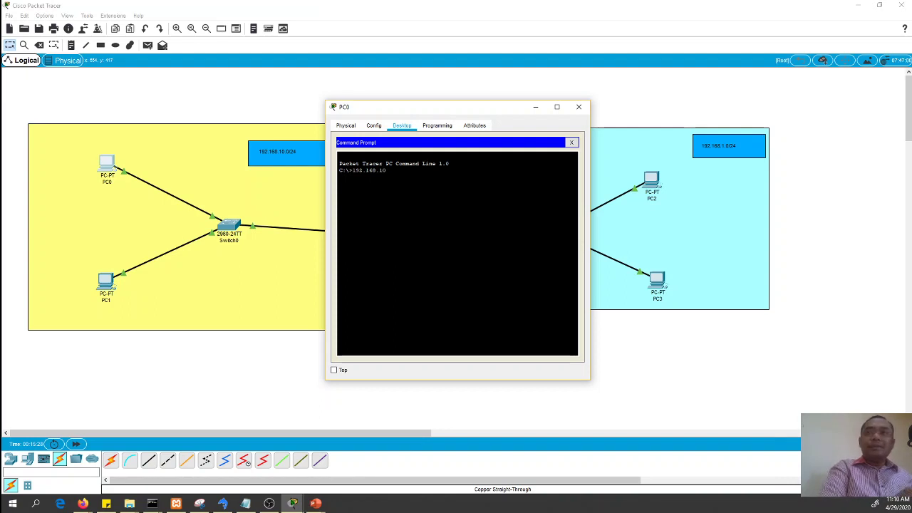
pyautogui.write('0.254')
pyautogui.press('Return')
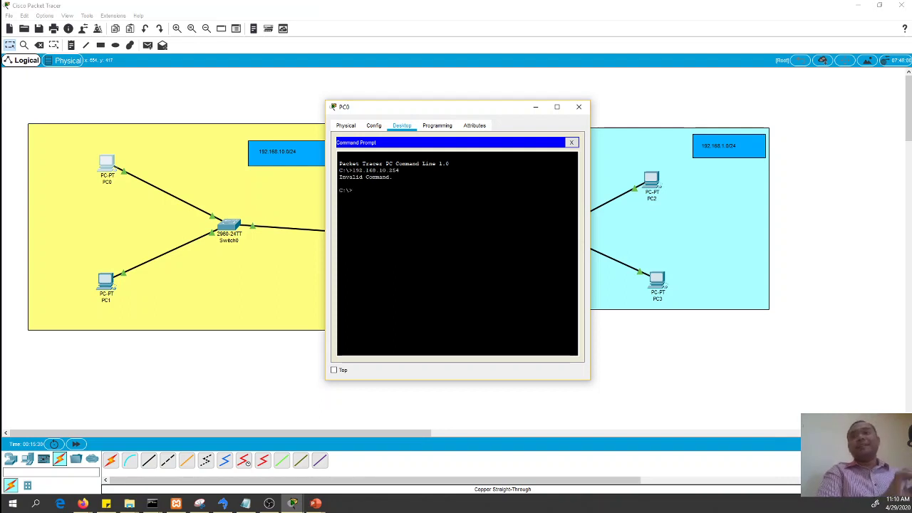
# Step: Ping 192.168.10.254 from PC0's Command Prompt, interrupt the ping, and return to the topology
pyautogui.press('Up')
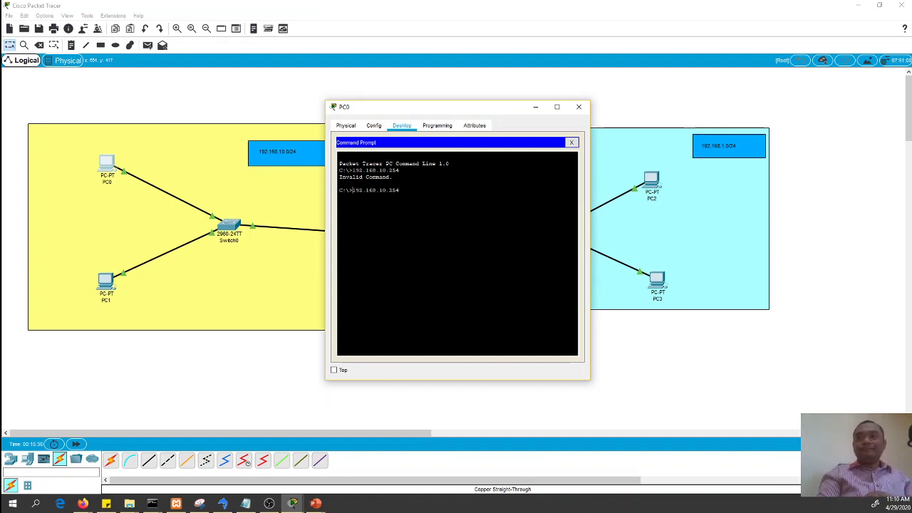
pyautogui.press('Home')
pyautogui.write('ping')
pyautogui.press('Return')
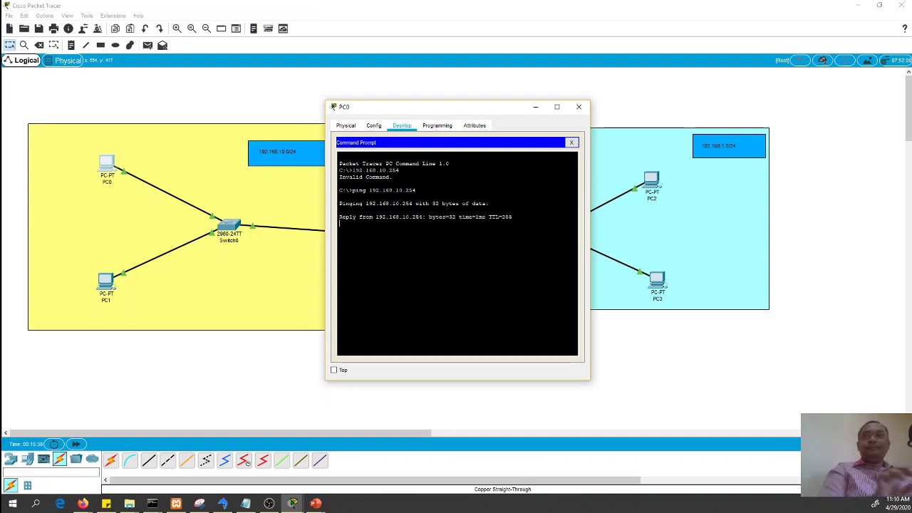
pyautogui.hotkey('ctrl', 'c')
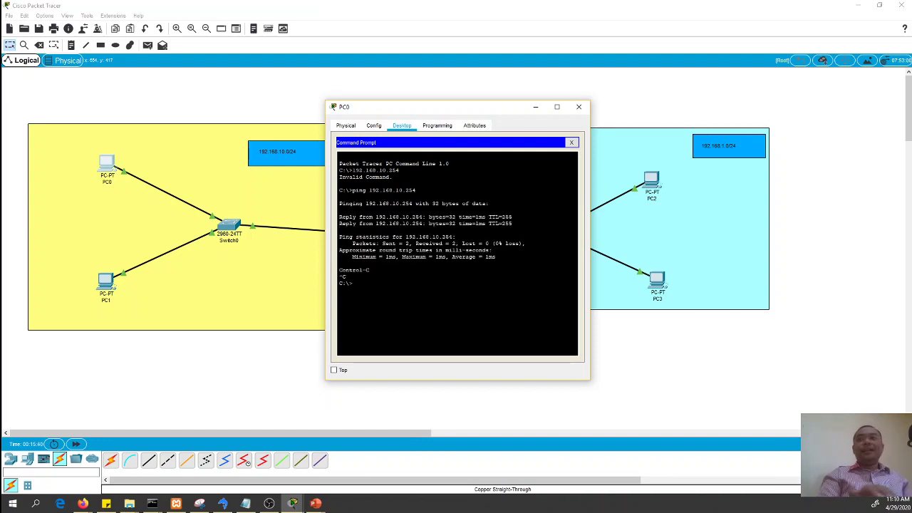
pyautogui.click(674, 330)
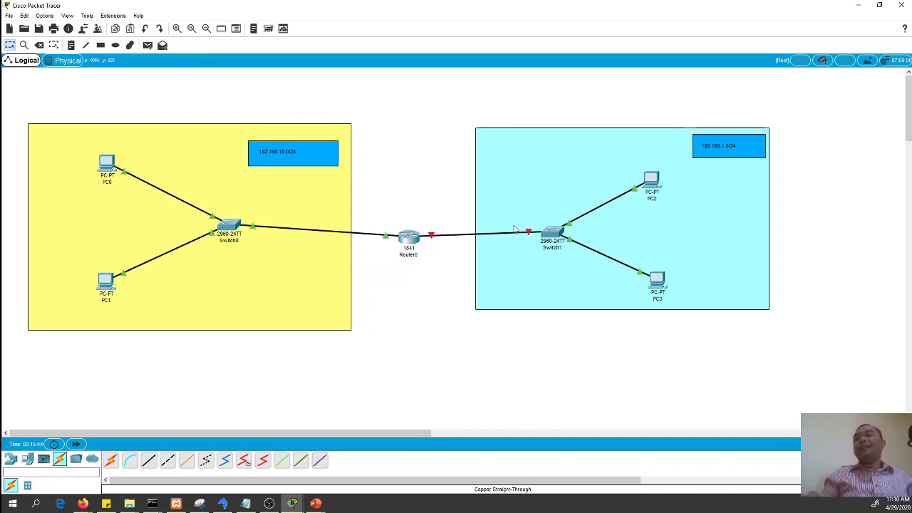
# Step: Assign IP address 192.168.1.254 with subnet mask 255.255.255.0 to Router0's FastEthernet0/1 interface
pyautogui.click(409, 238)
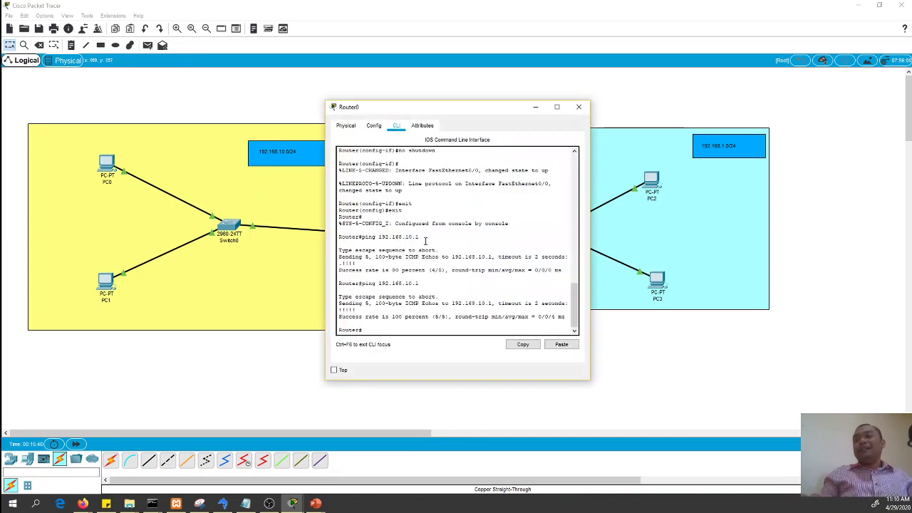
pyautogui.click(373, 126)
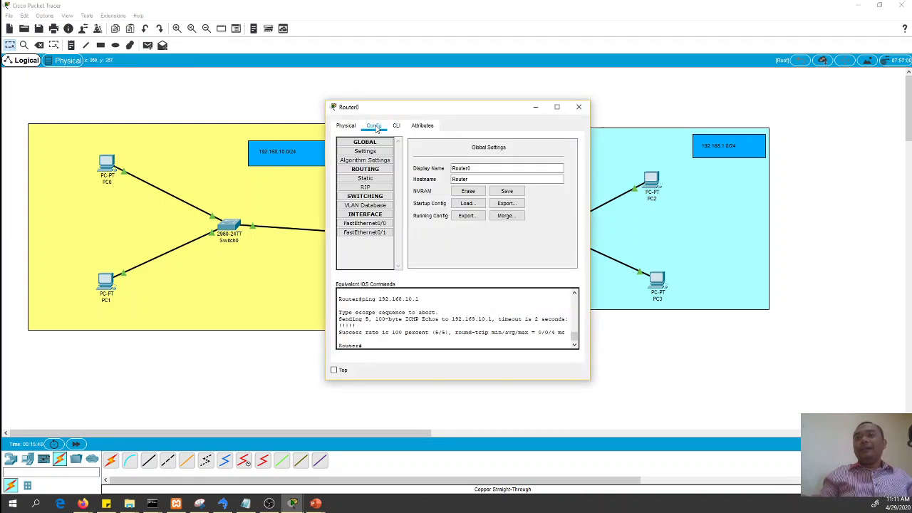
pyautogui.click(365, 233)
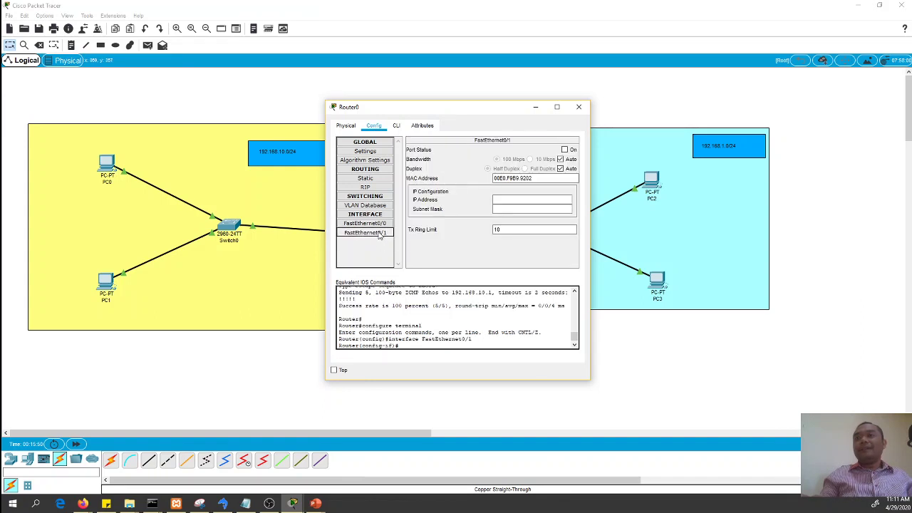
pyautogui.click(513, 200)
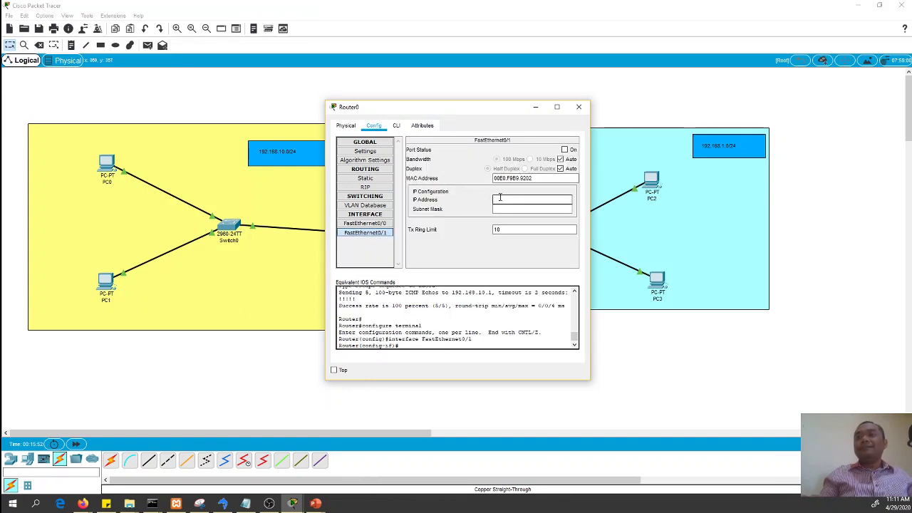
pyautogui.write('192')
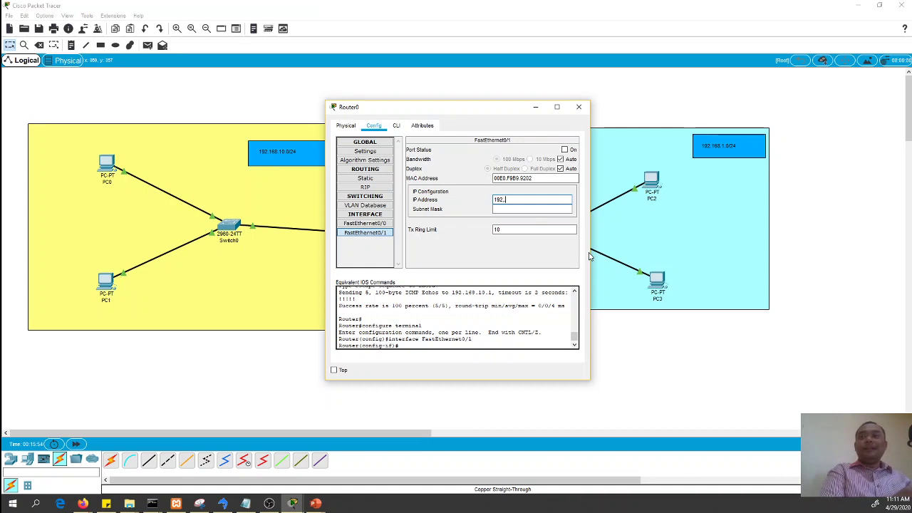
pyautogui.write('.16')
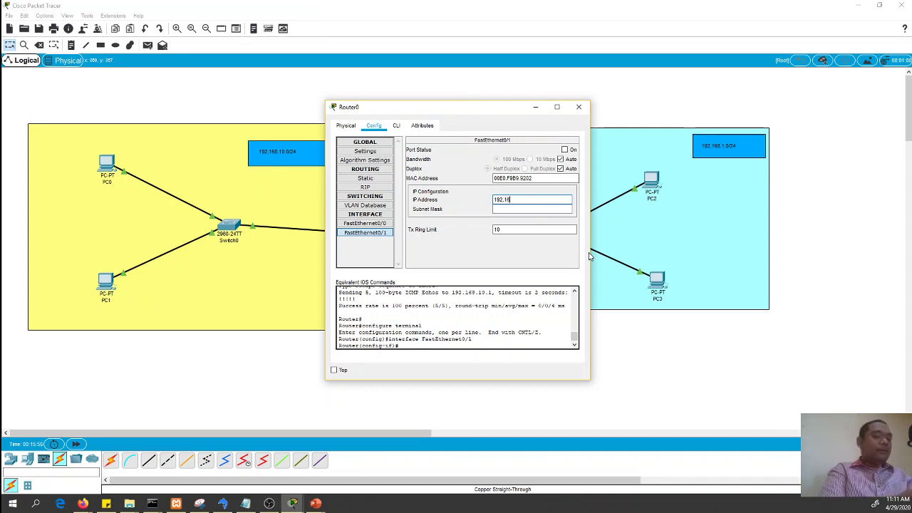
pyautogui.write('8.1.')
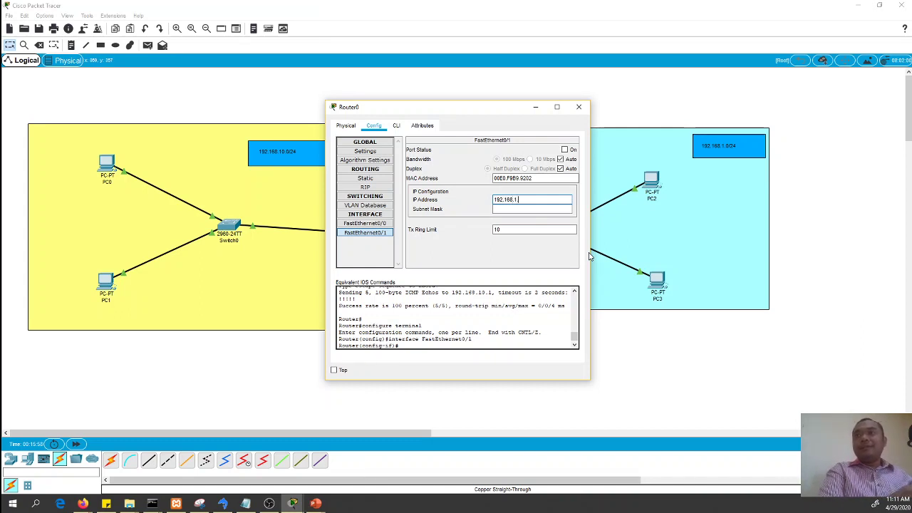
pyautogui.write('254')
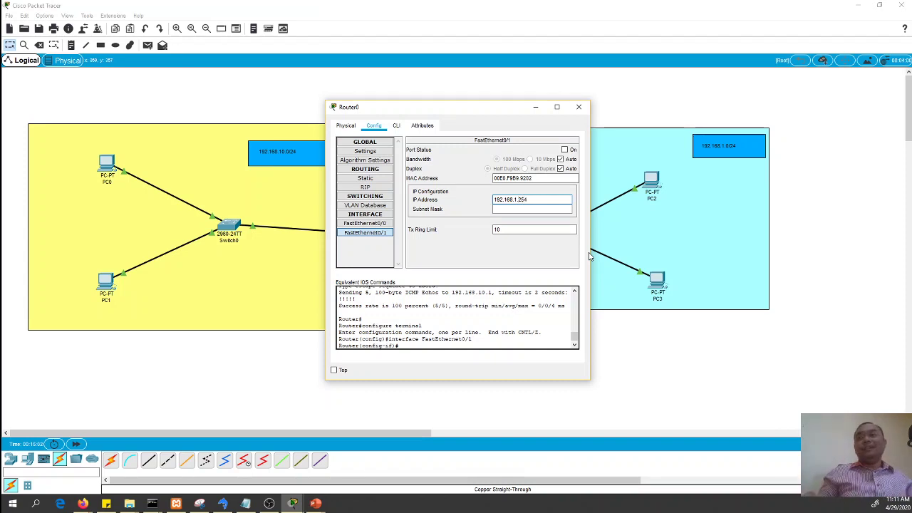
pyautogui.click(547, 208)
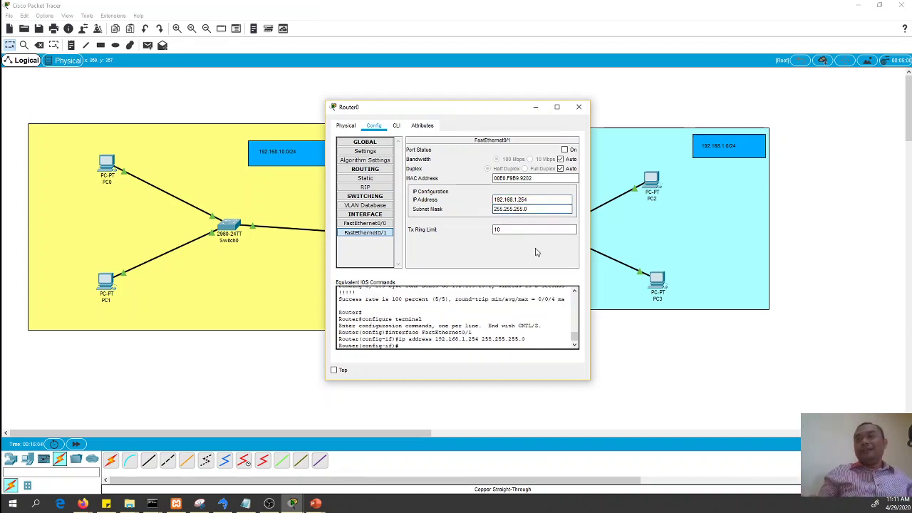
# Step: Enable the FastEthernet0/1 interface from Router0's command line with no shutdown
pyautogui.click(396, 126)
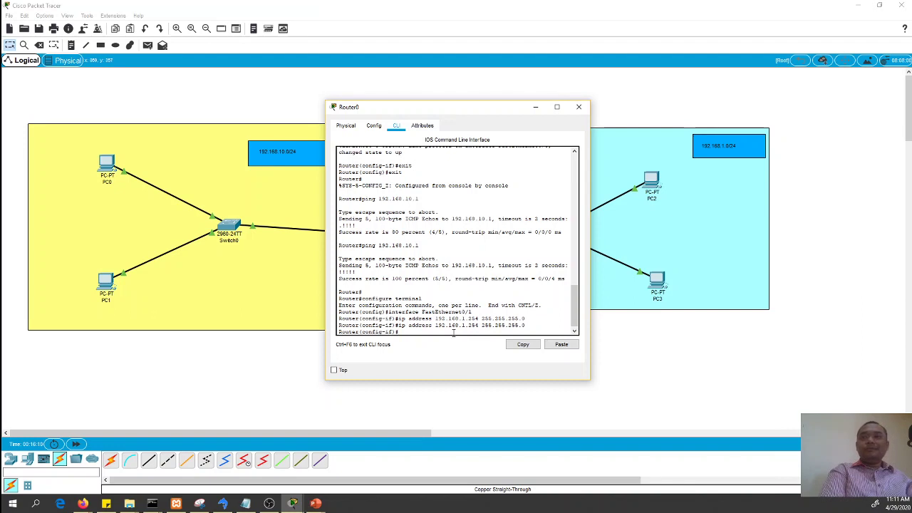
pyautogui.write('no s')
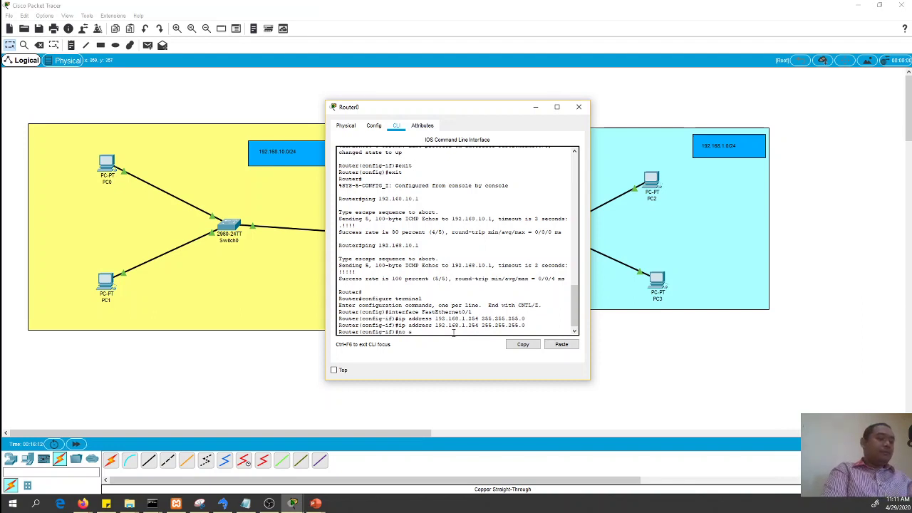
pyautogui.write('hutdo')
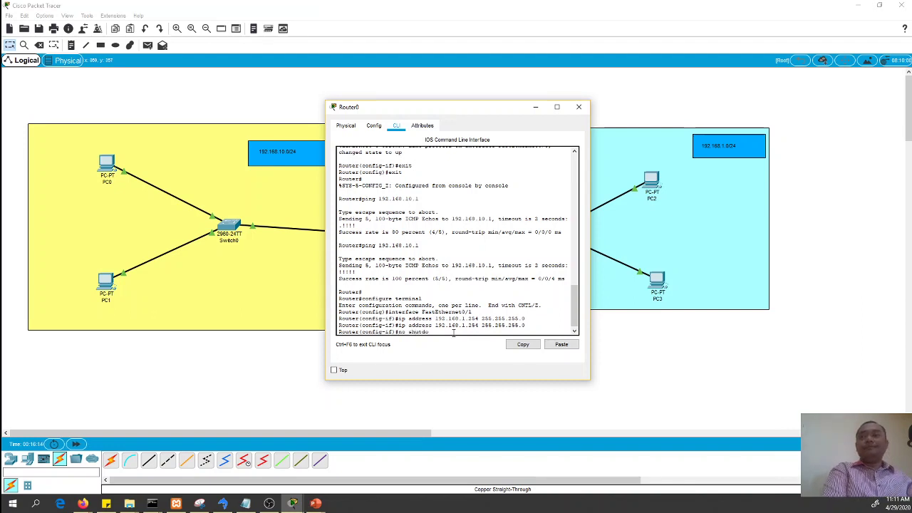
pyautogui.write('wn')
pyautogui.press('Return')
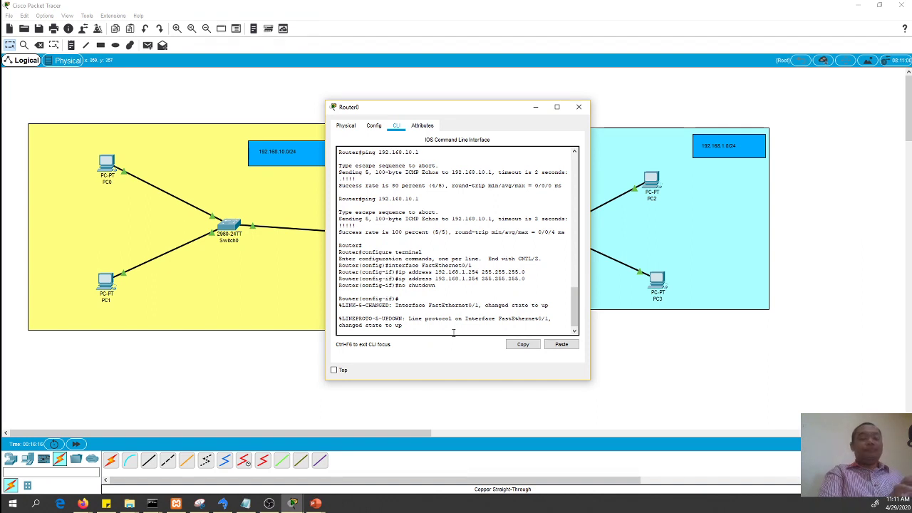
pyautogui.press('Return')
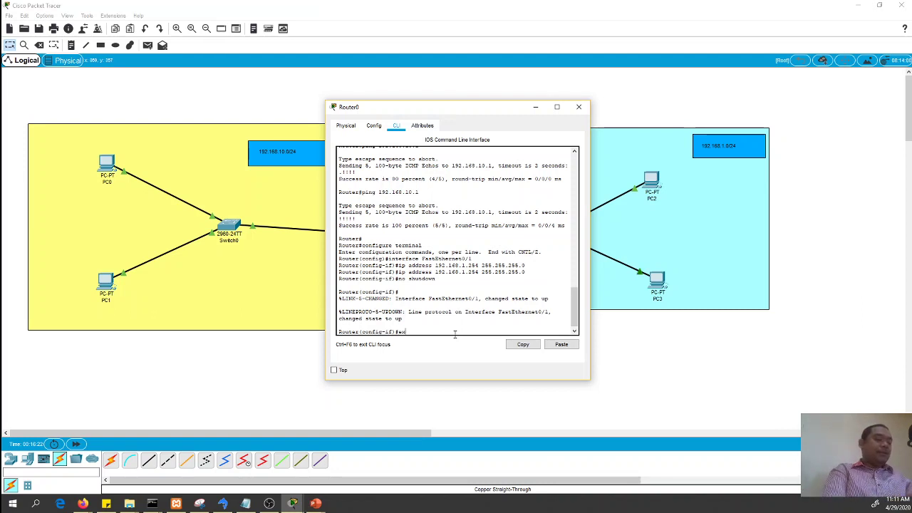
# Step: Exit interface and global configuration modes on Router0 back to privileged EXEC mode
pyautogui.write('exit')
pyautogui.press('Return')
pyautogui.write('ex')
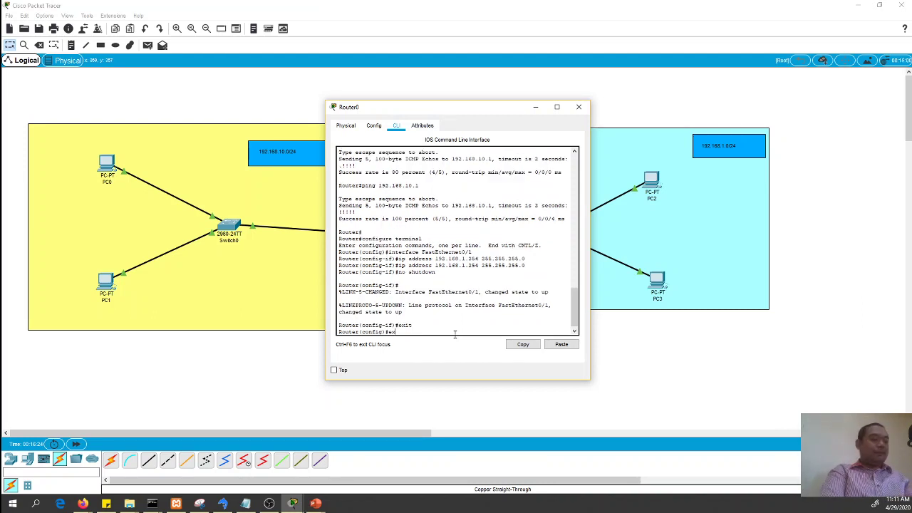
pyautogui.write('it')
pyautogui.press('Return')
pyautogui.press('Return')
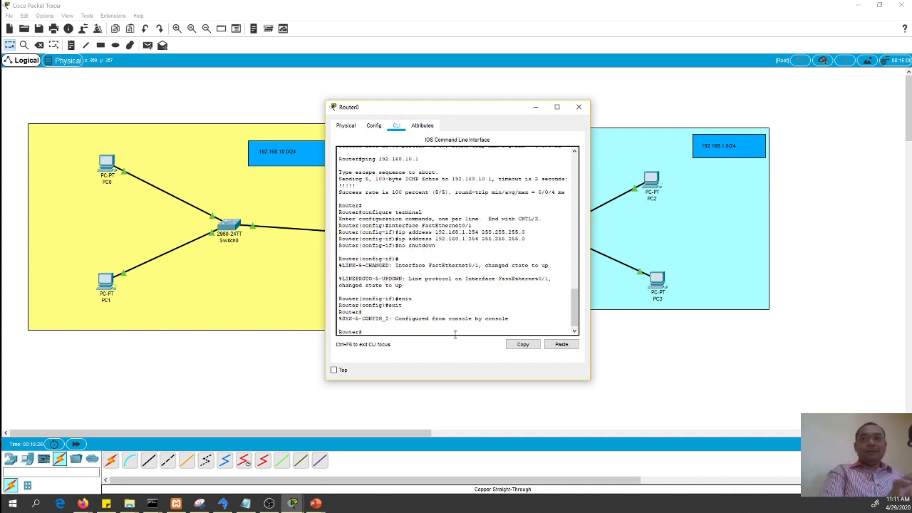
# Step: Try to ping 192.11168.1.1 from Router0's command line
pyautogui.write('ping 192.')
pyautogui.write('168.1.1')
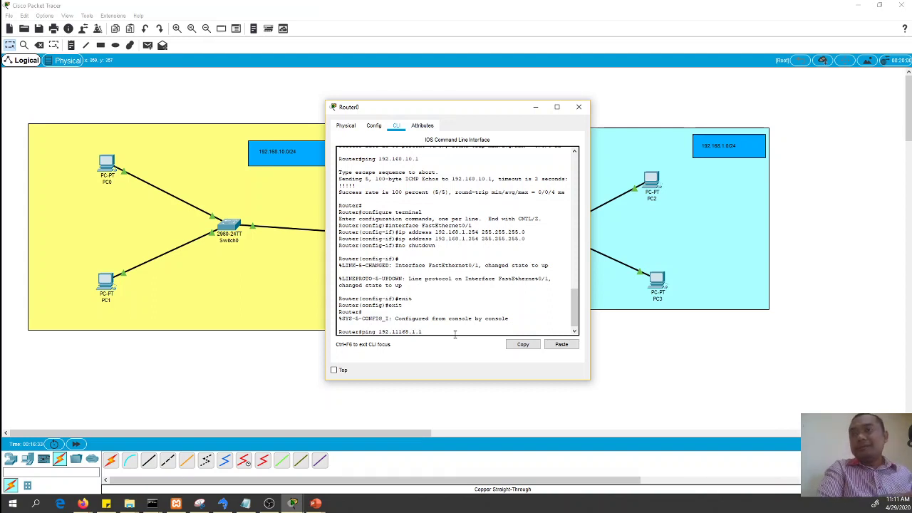
pyautogui.press('Return')
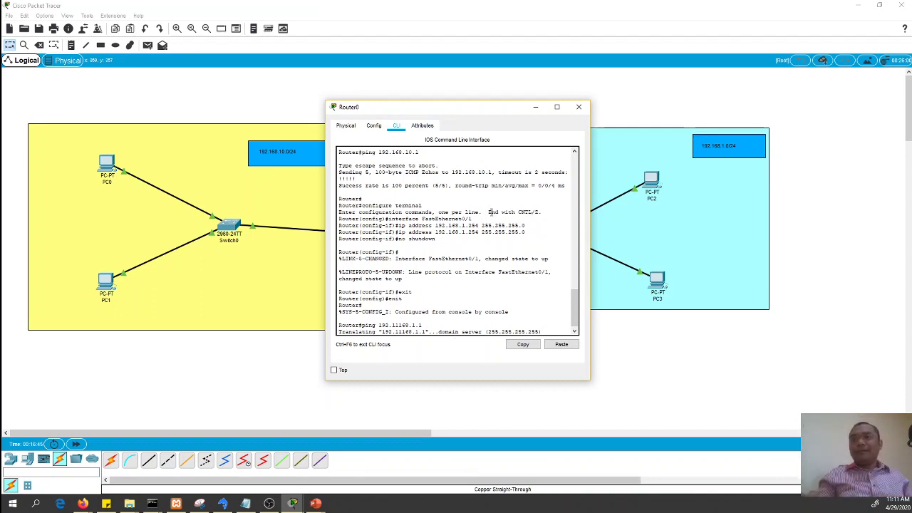
# Step: Check Router0's FastEthernet0/1 port status and IP settings, return to its command line, and close the router window
pyautogui.click(370, 127)
pyautogui.click(399, 129)
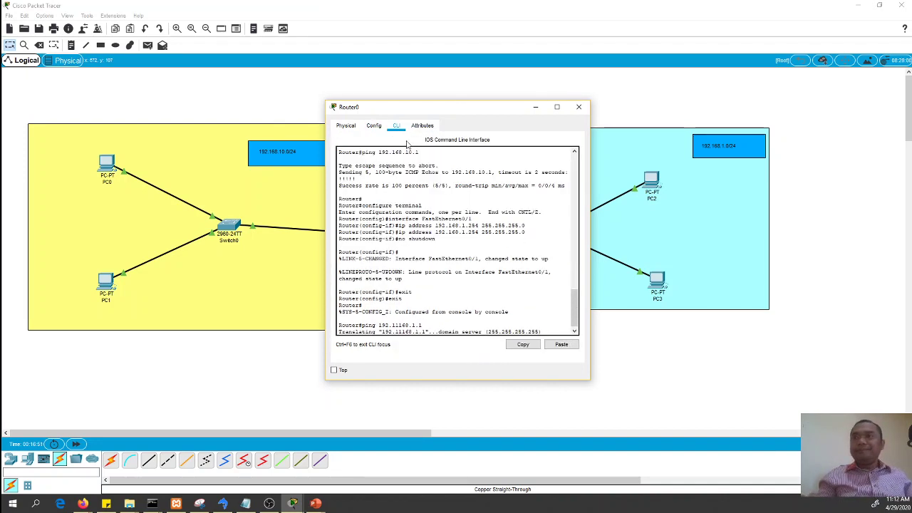
pyautogui.click(373, 126)
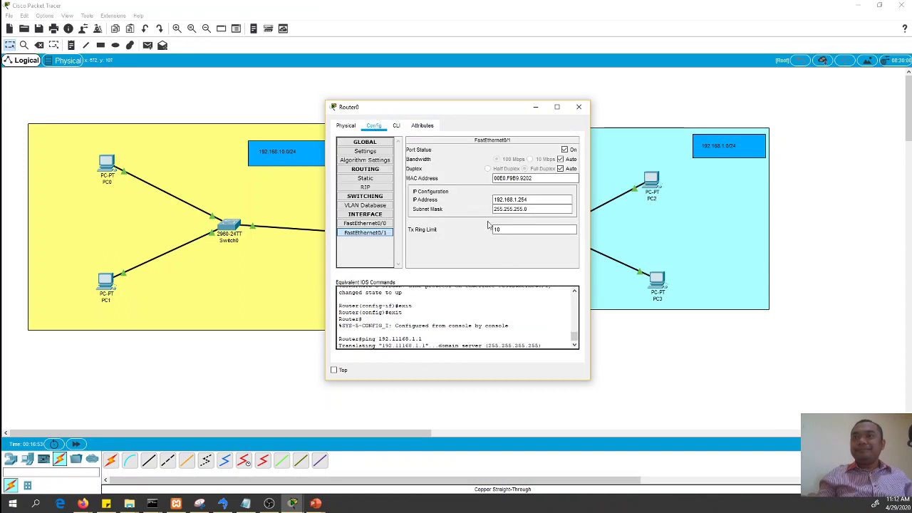
pyautogui.scroll(-1, 496, 327)
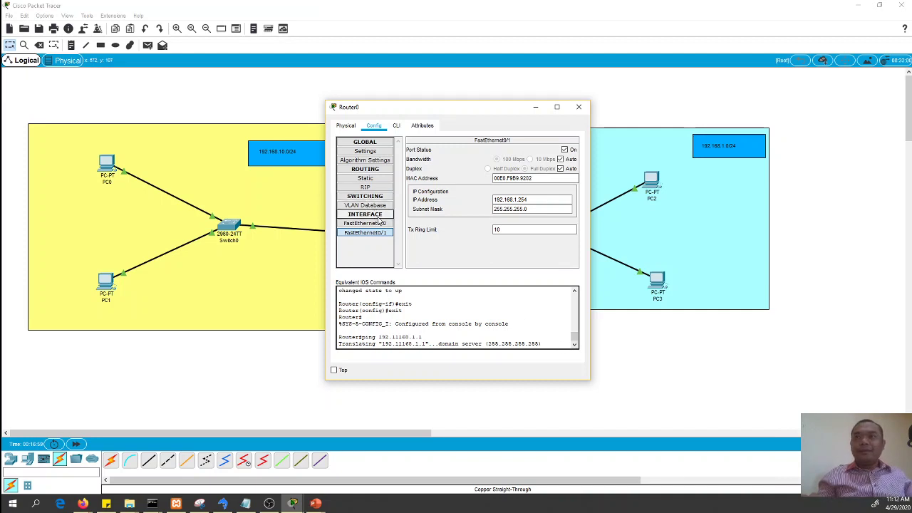
pyautogui.click(397, 125)
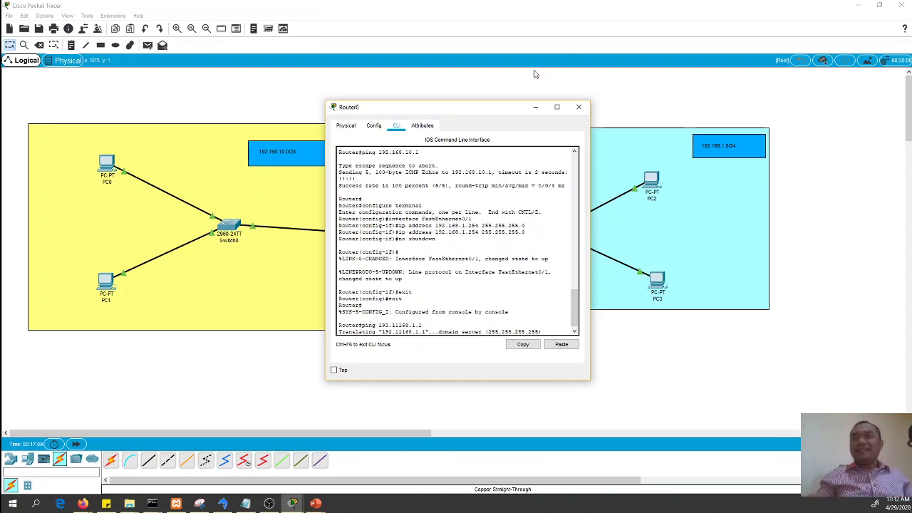
pyautogui.click(579, 107)
# Step: Ping 192.168.1.254 from PC2's Command Prompt and close the PC window
pyautogui.click(651, 180)
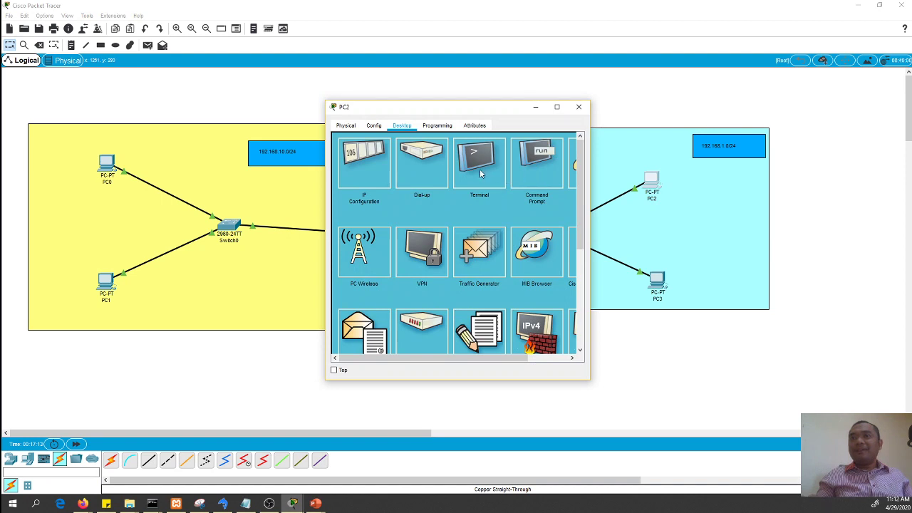
pyautogui.click(541, 179)
pyautogui.write('pi')
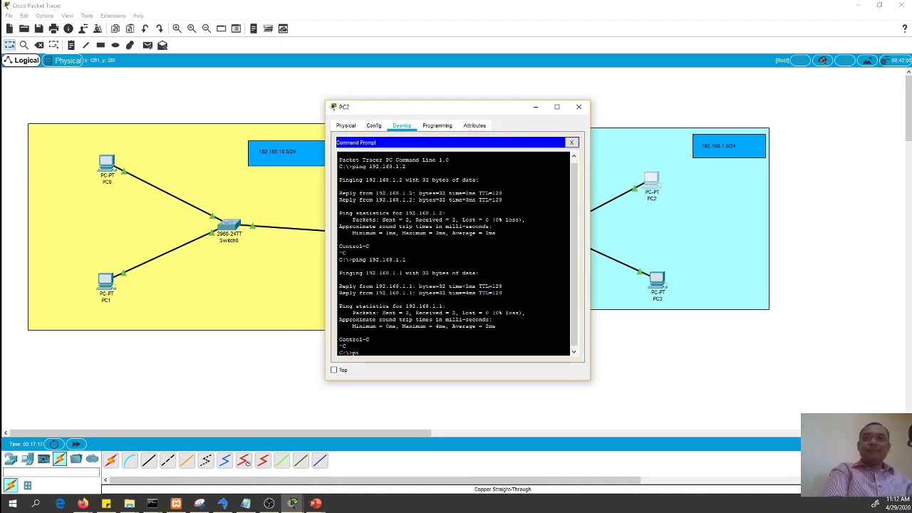
pyautogui.write('ng 192.1')
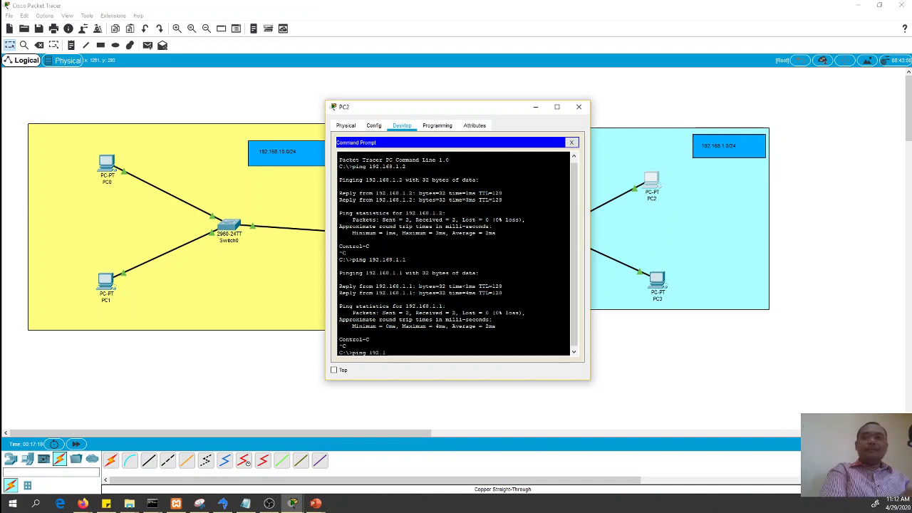
pyautogui.write('68.1.')
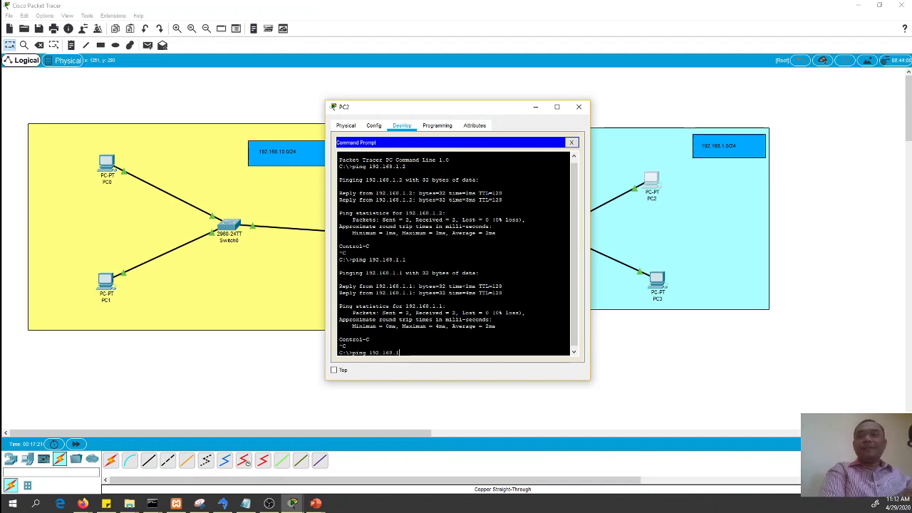
pyautogui.write('2')
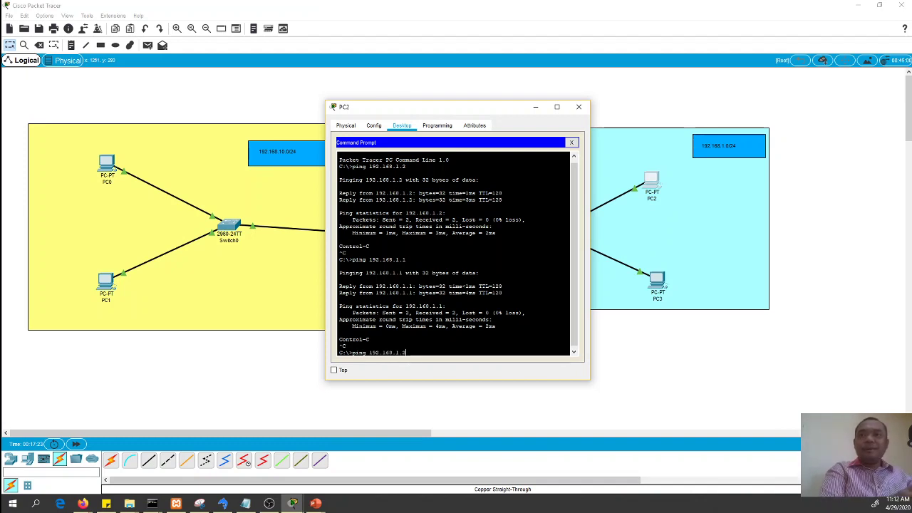
pyautogui.write('54')
pyautogui.press('Return')
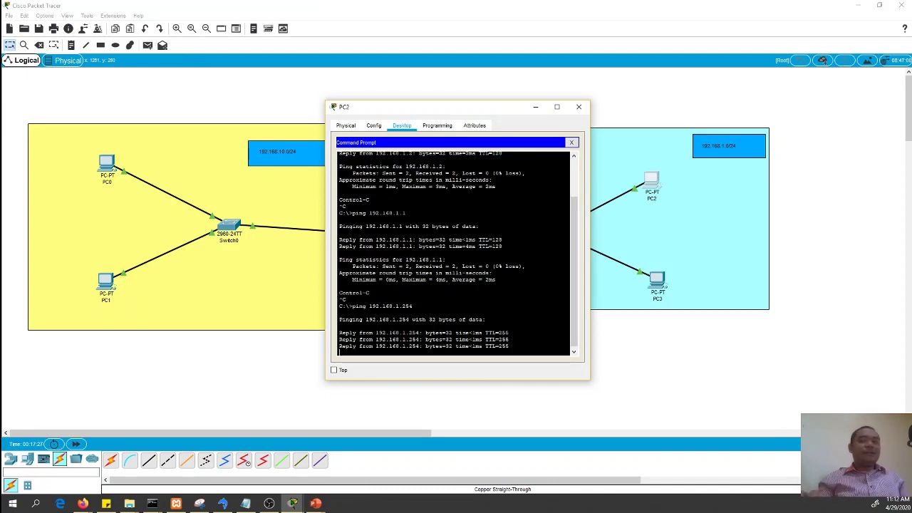
pyautogui.click(579, 107)
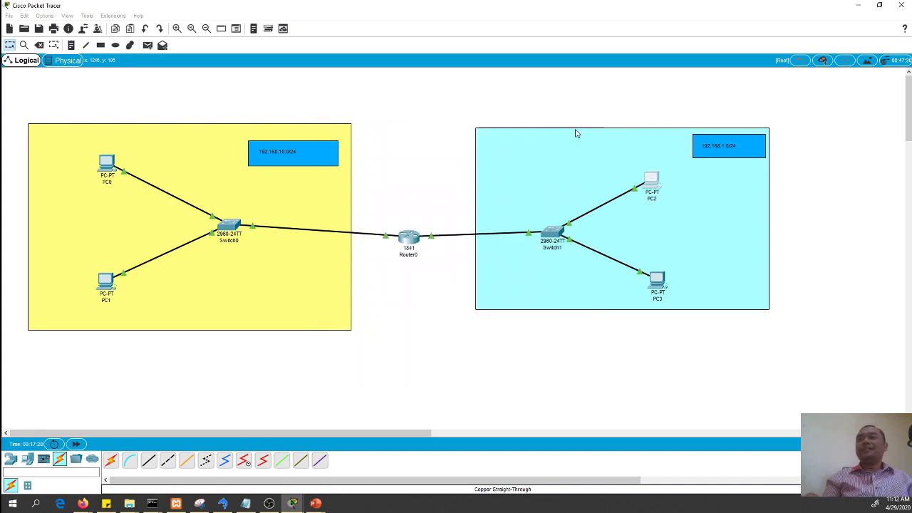
# Step: Reopen Router0's command line, inspect the address used in the last ping, and return to the topology
pyautogui.click(409, 238)
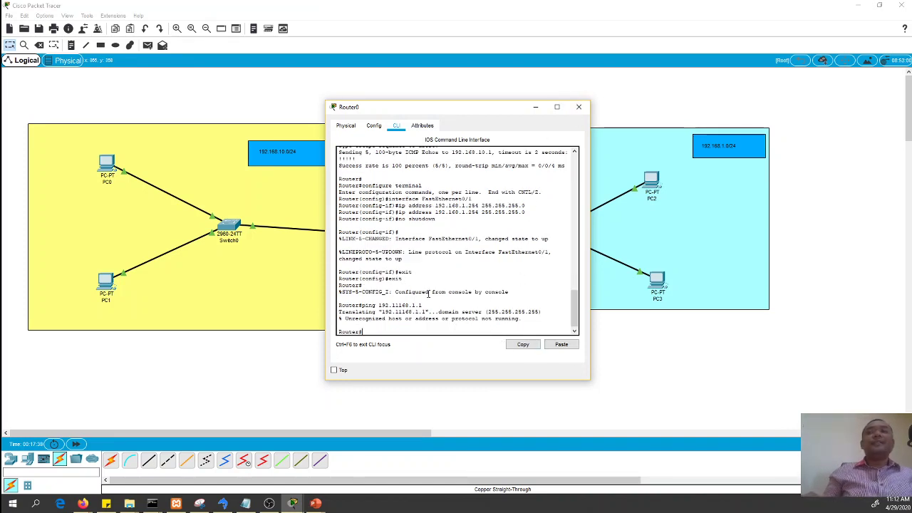
pyautogui.moveTo(395, 304); pyautogui.dragTo(408, 305)
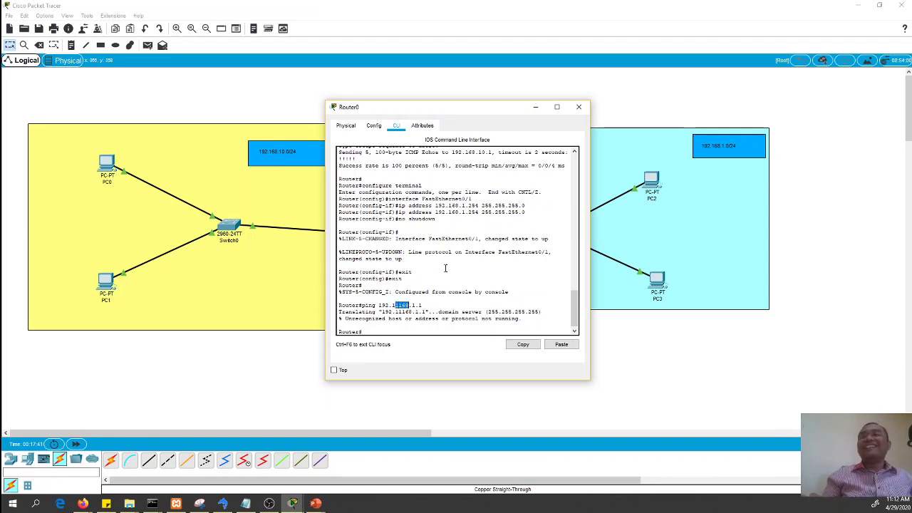
pyautogui.click(578, 108)
pyautogui.click(480, 299)
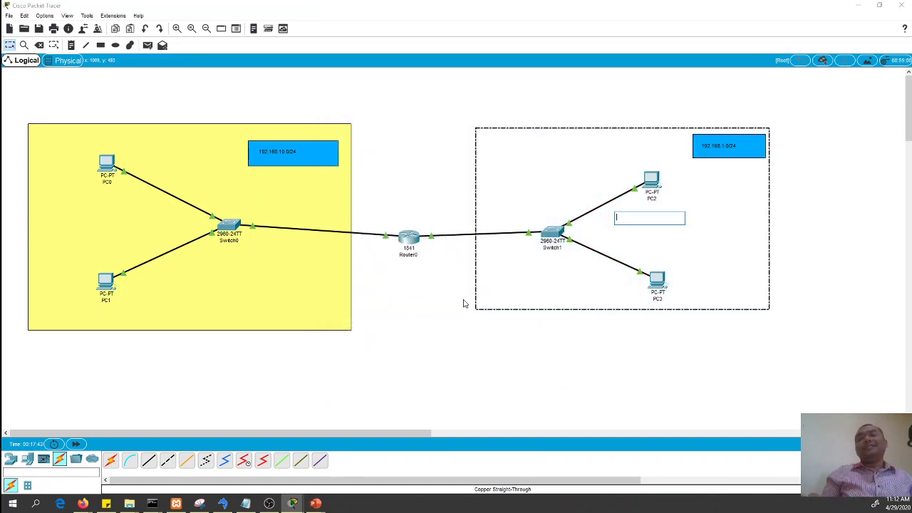
pyautogui.click(473, 313)
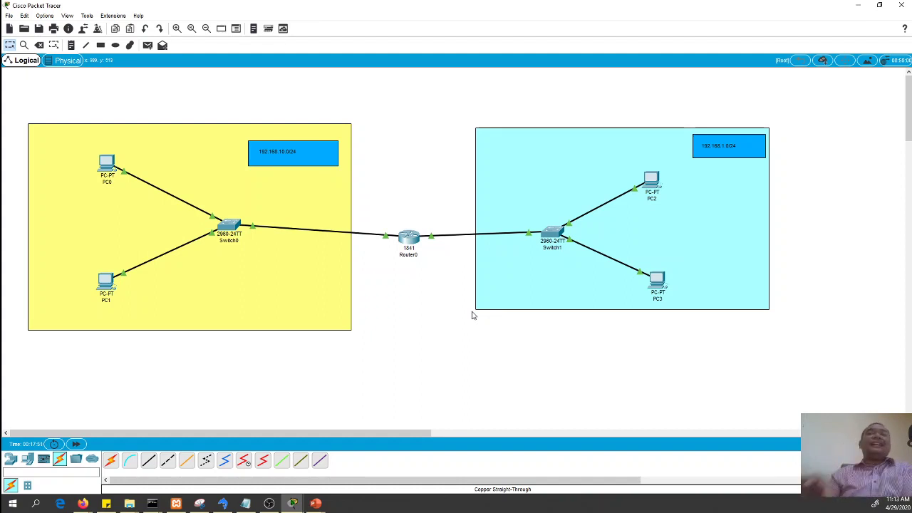
# Step: Ping 192.168.1.1 from PC0's Command Prompt, stopping the ping before it completes
pyautogui.click(105, 165)
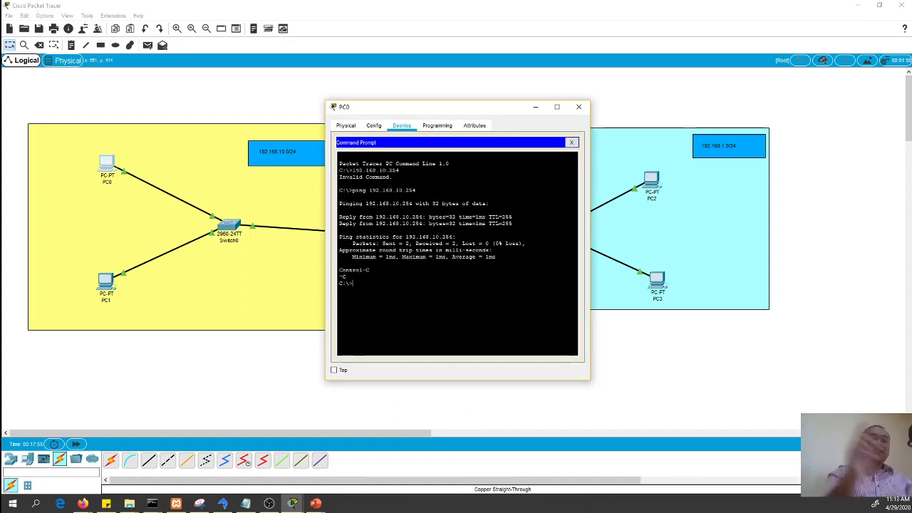
pyautogui.write('p')
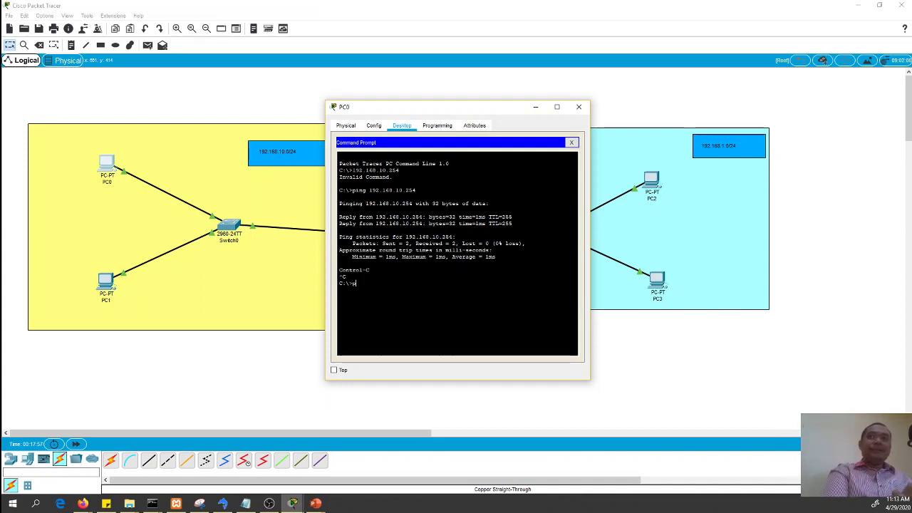
pyautogui.write('ing 1')
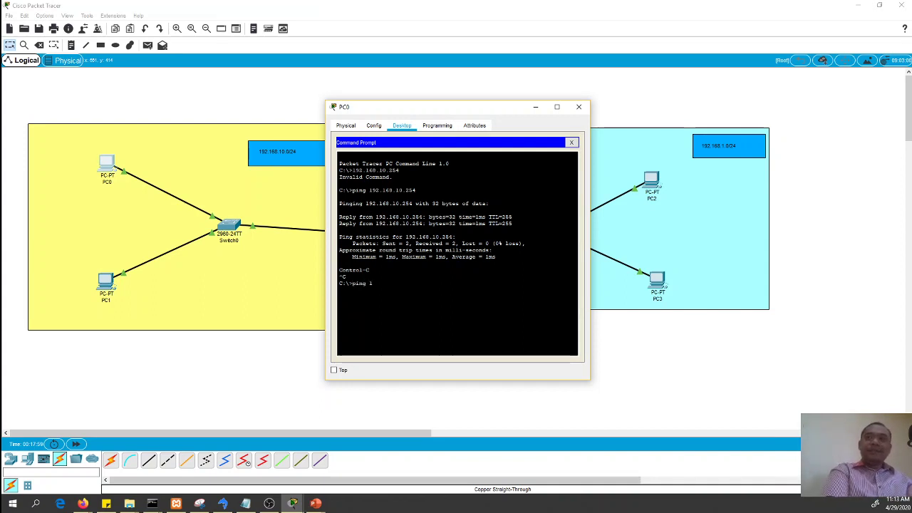
pyautogui.write('92.1')
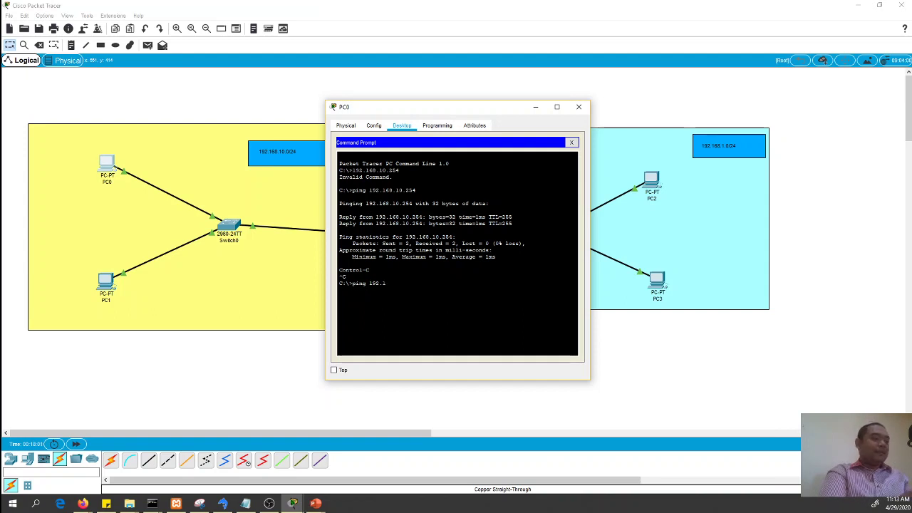
pyautogui.write('68.1.1')
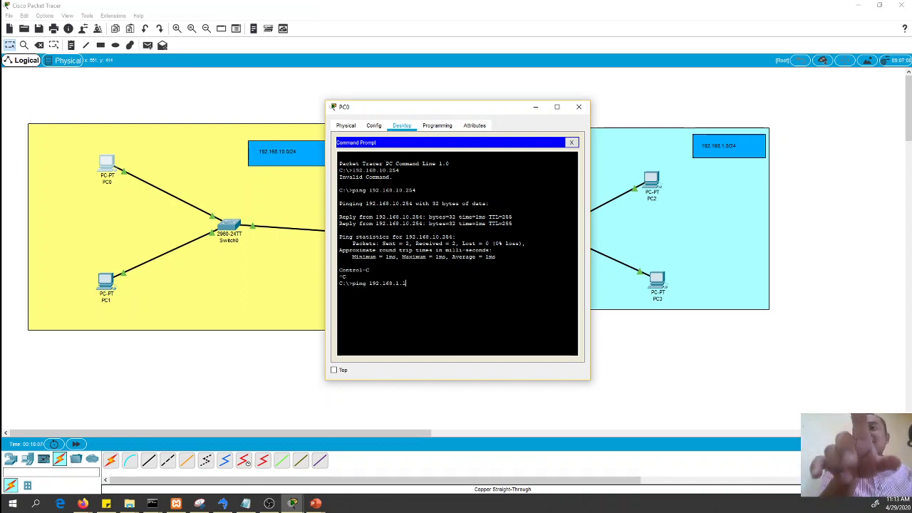
pyautogui.press('Return')
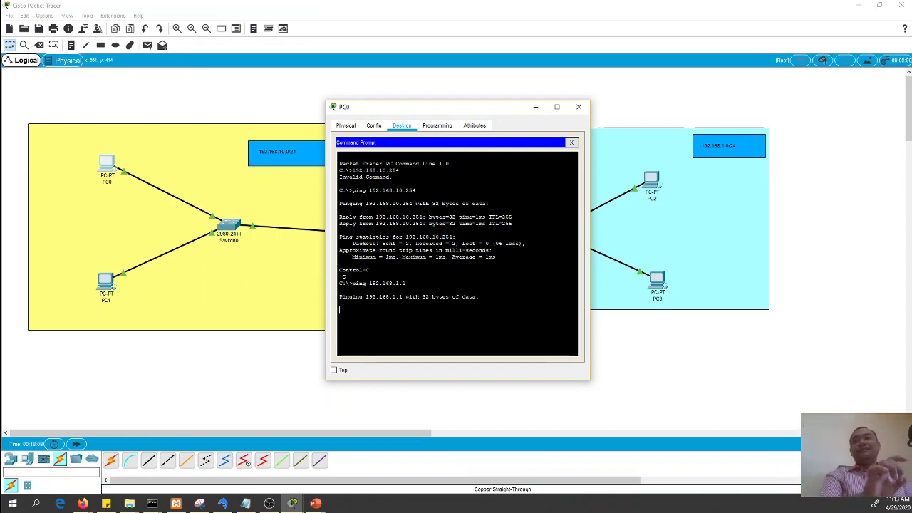
pyautogui.hotkey('ctrl', 'c')
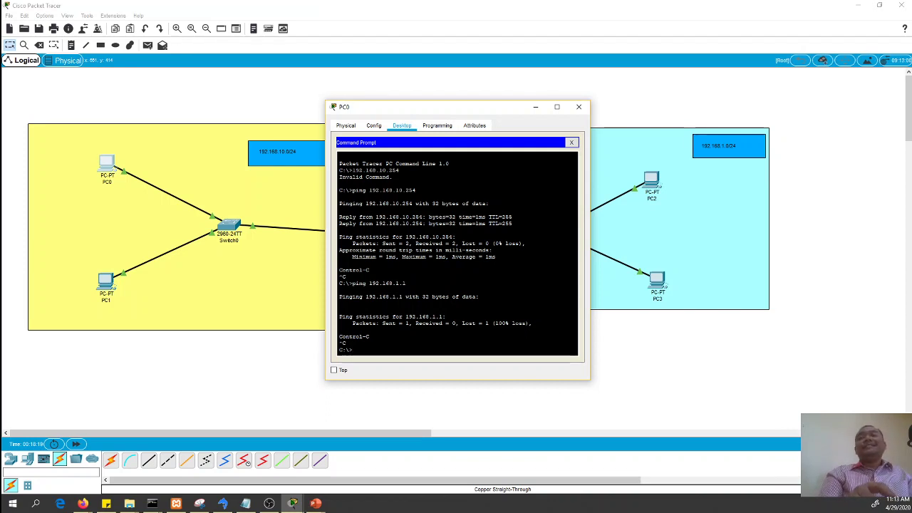
# Step: Set PC0's static IPv4 gateway to 192.168.10.254 in its global settings and close the PC window
pyautogui.click(373, 126)
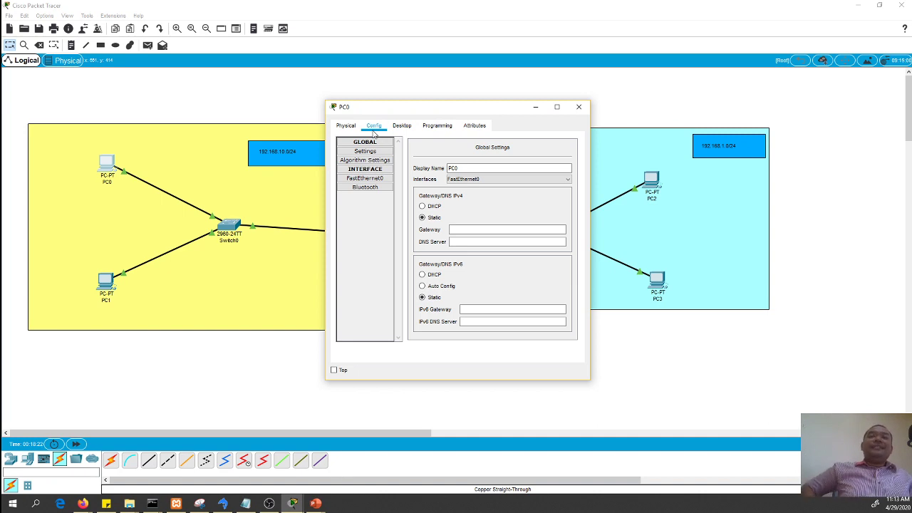
pyautogui.click(380, 179)
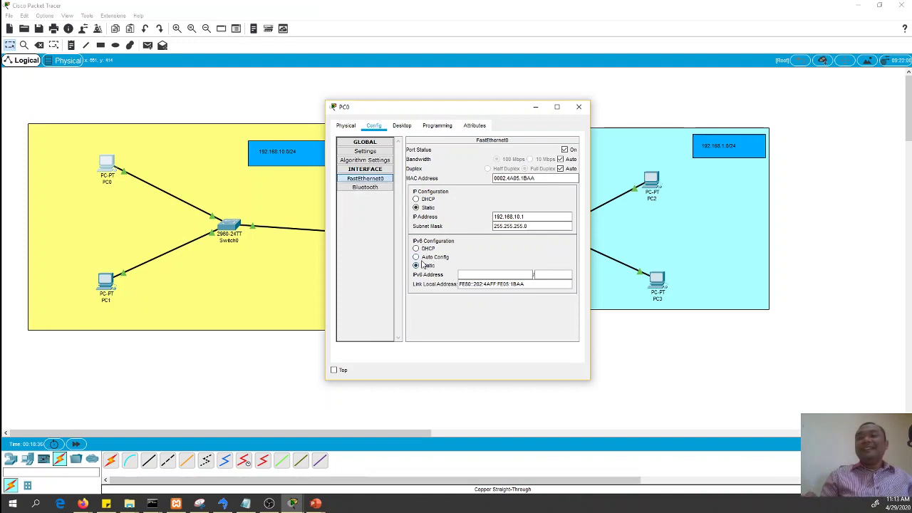
pyautogui.click(402, 126)
pyautogui.click(441, 127)
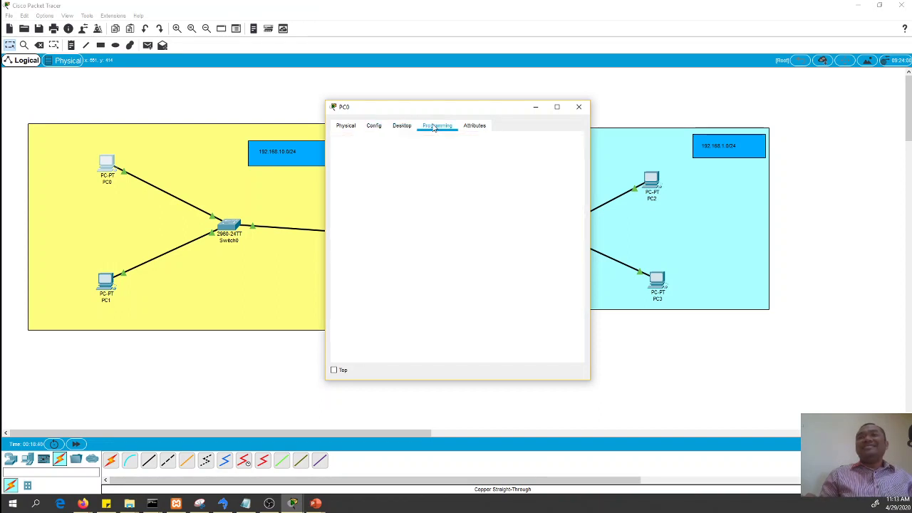
pyautogui.click(375, 126)
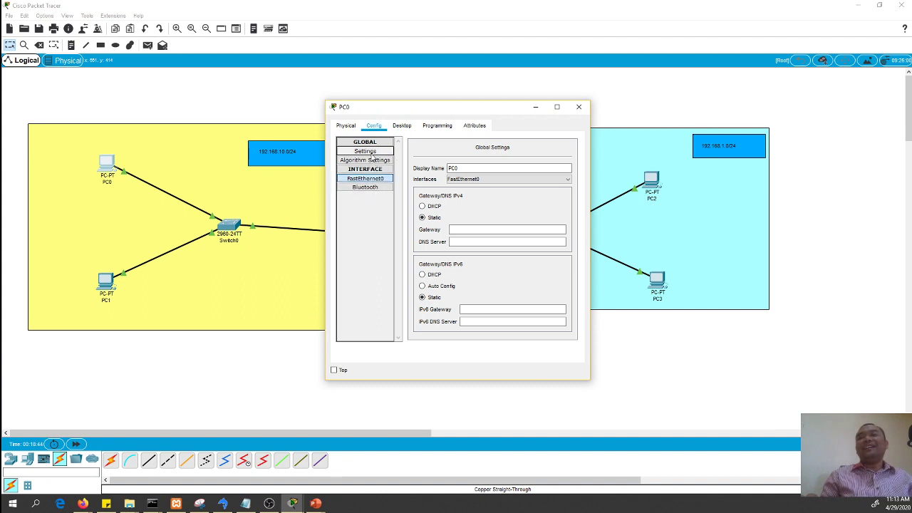
pyautogui.click(459, 230)
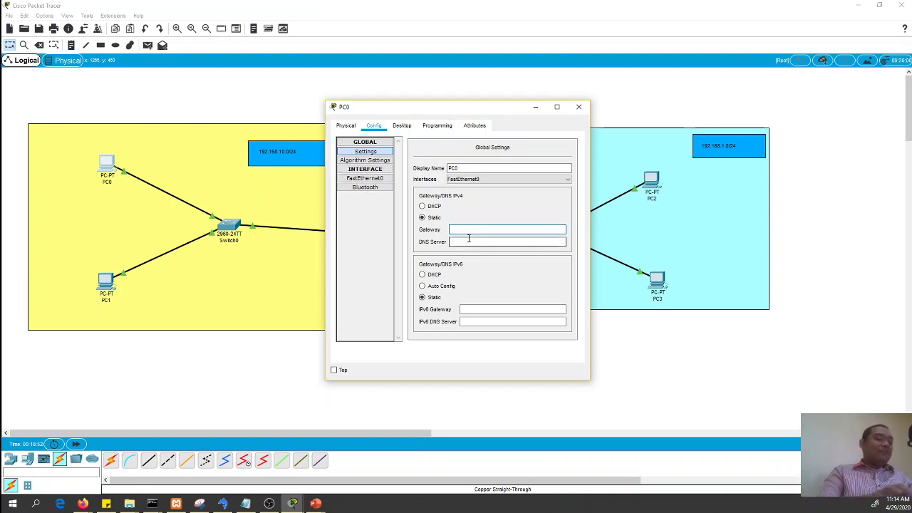
pyautogui.write('2.1')
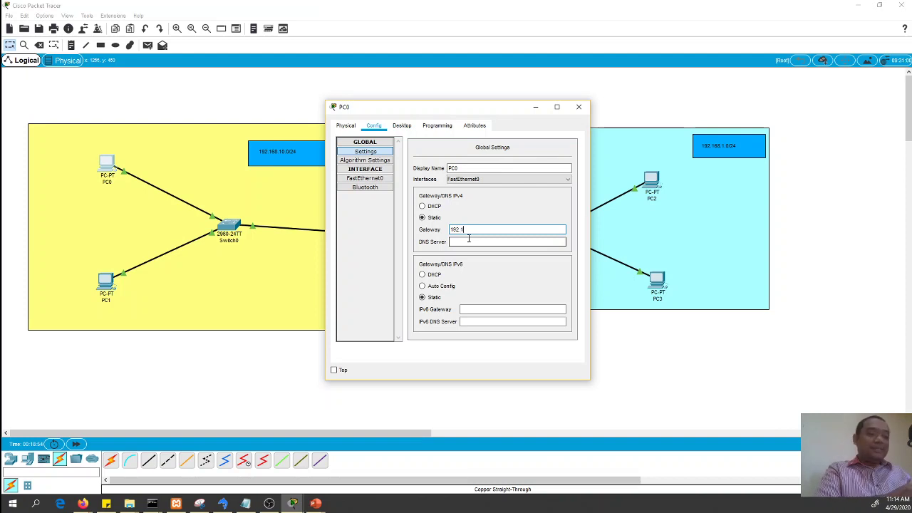
pyautogui.write('68.')
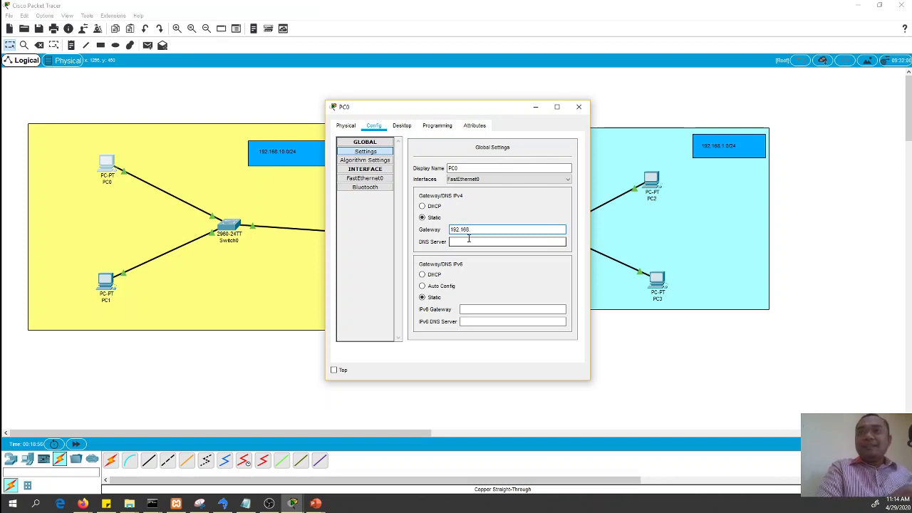
pyautogui.write('10.254')
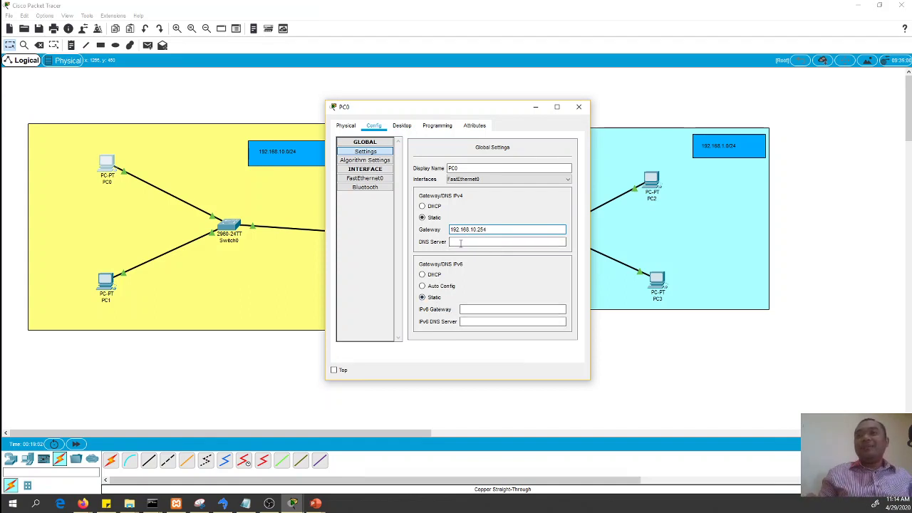
pyautogui.click(493, 242)
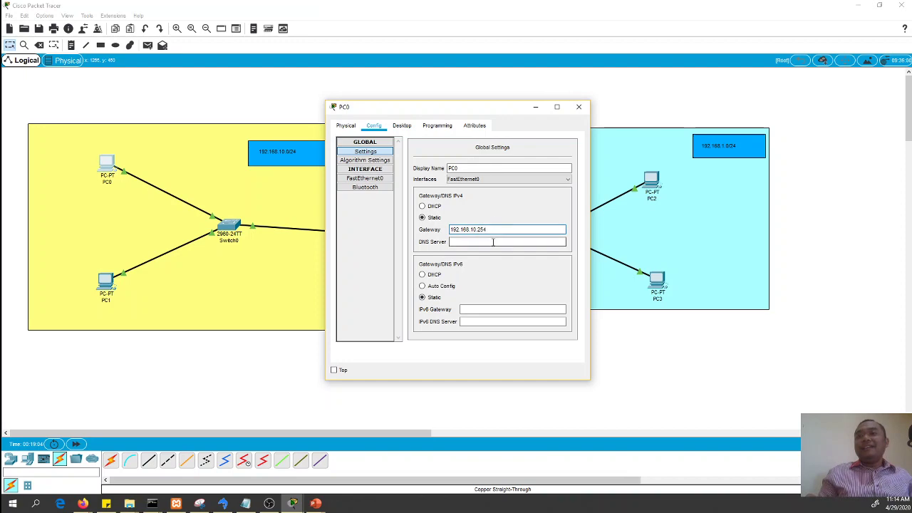
pyautogui.click(579, 108)
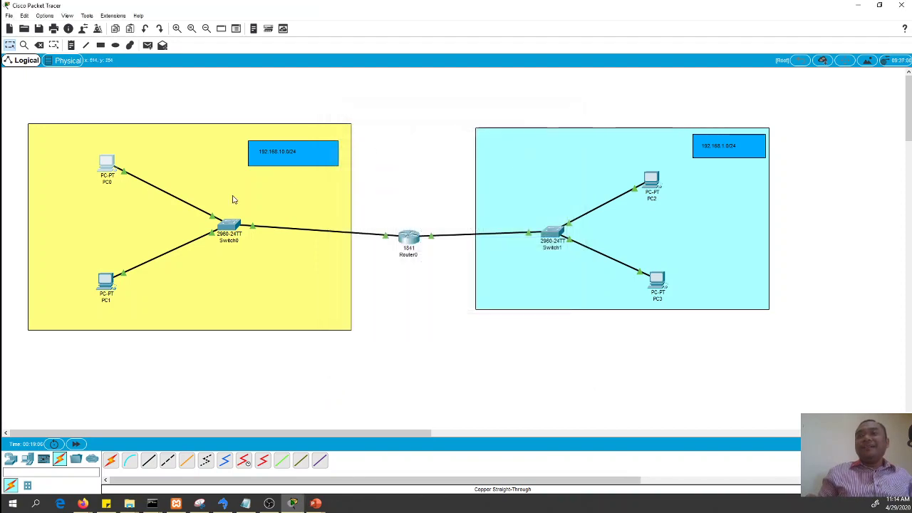
# Step: Set PC1's default gateway to 192.168.10.254 in its IP configuration and close the PC window
pyautogui.click(110, 284)
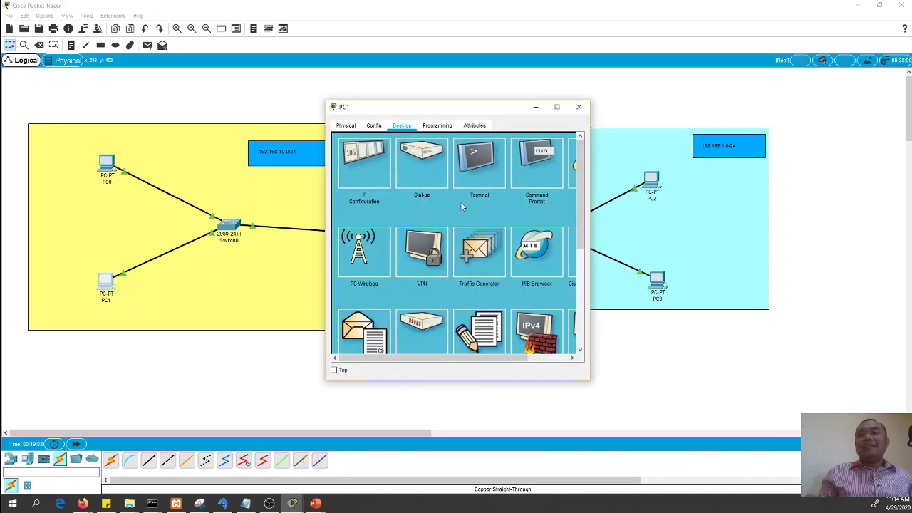
pyautogui.click(365, 159)
pyautogui.tripleClick(446, 217)
pyautogui.write('192.')
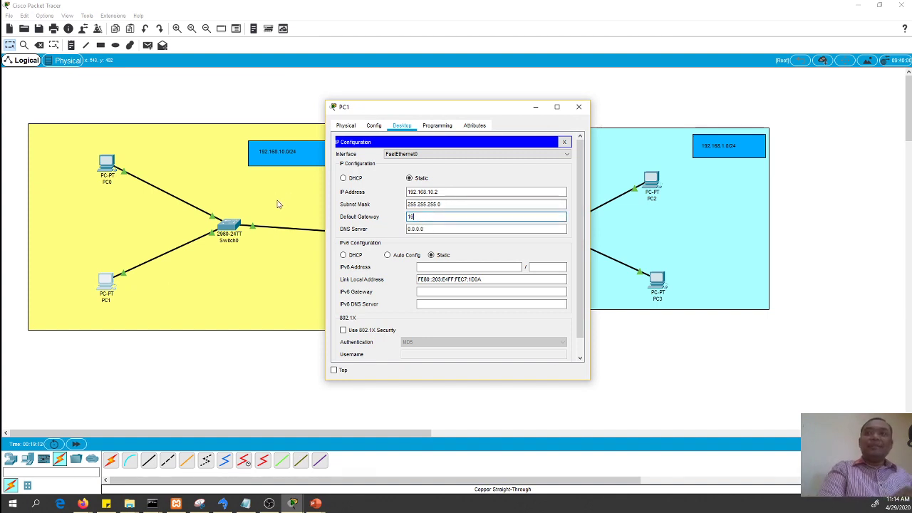
pyautogui.write('16')
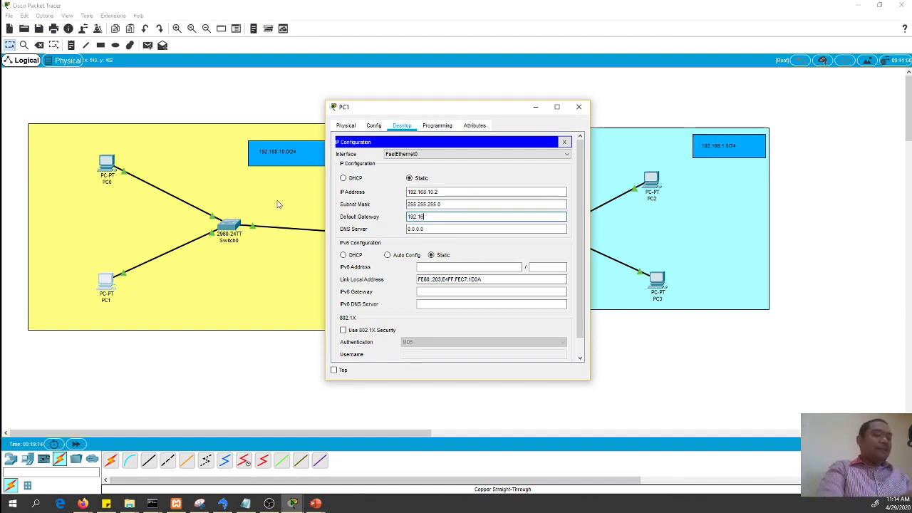
pyautogui.write('8.10.254')
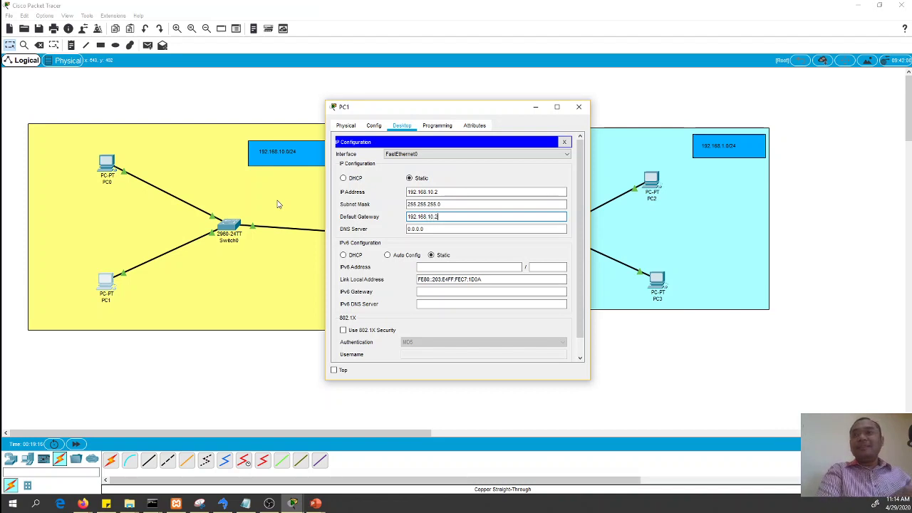
pyautogui.click(579, 107)
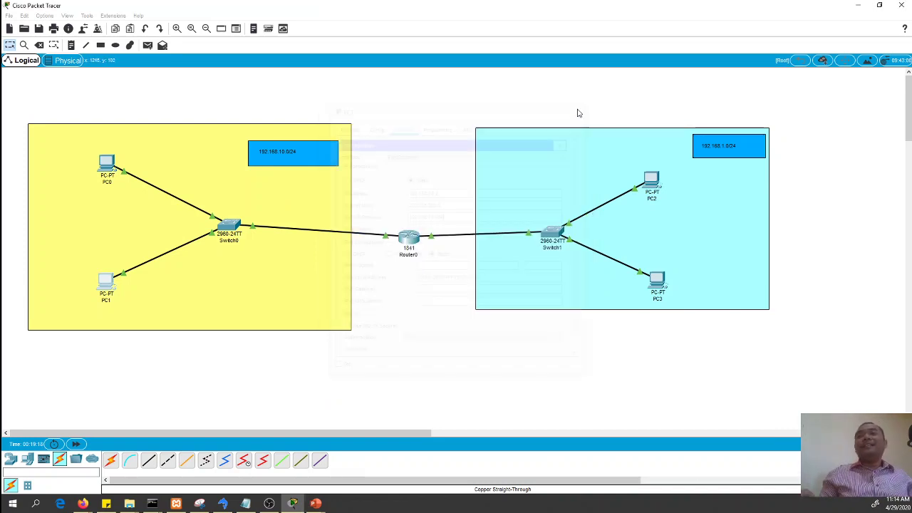
# Step: Review PC0's gateway, FastEthernet0 settings and desktop IP configuration, and close the PC window
pyautogui.click(108, 166)
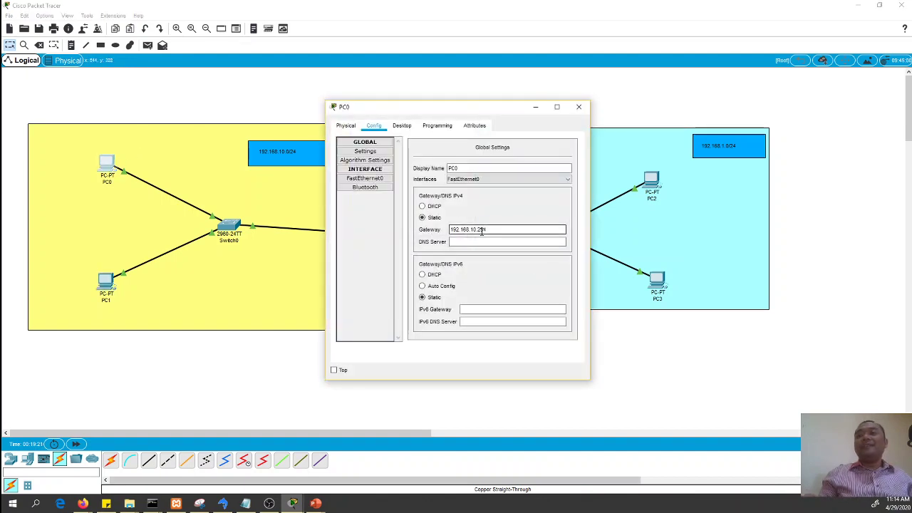
pyautogui.click(364, 178)
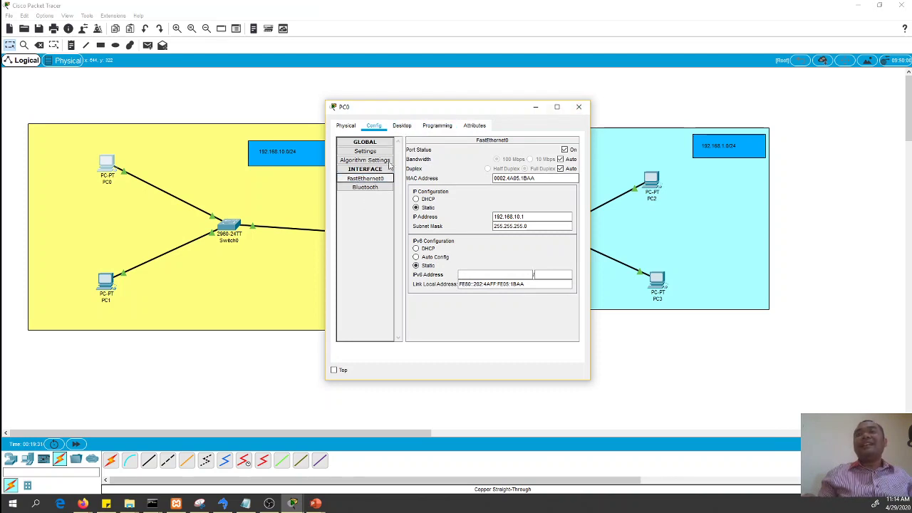
pyautogui.click(401, 127)
pyautogui.click(373, 167)
pyautogui.click(449, 216)
pyautogui.click(581, 108)
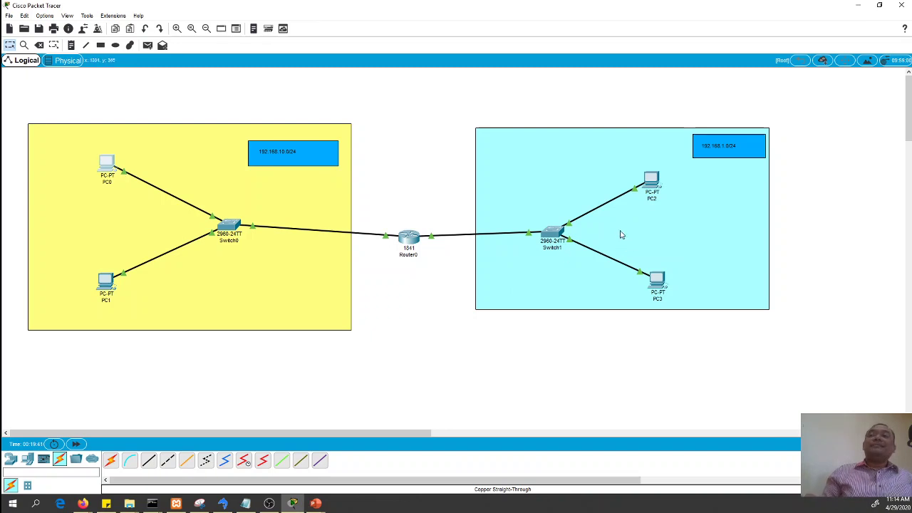
# Step: Add a simple PDU with PC0 as the source and PC2 as the destination
pyautogui.moveTo(654, 183)
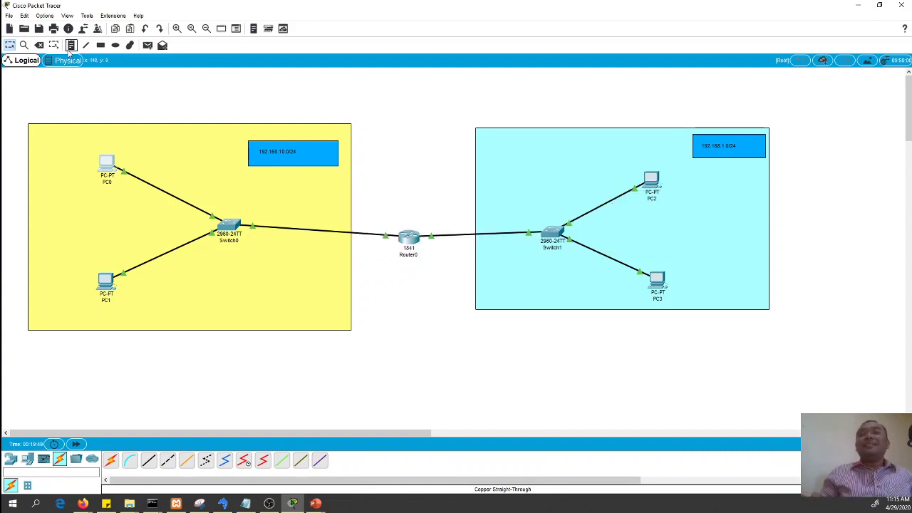
pyautogui.click(147, 45)
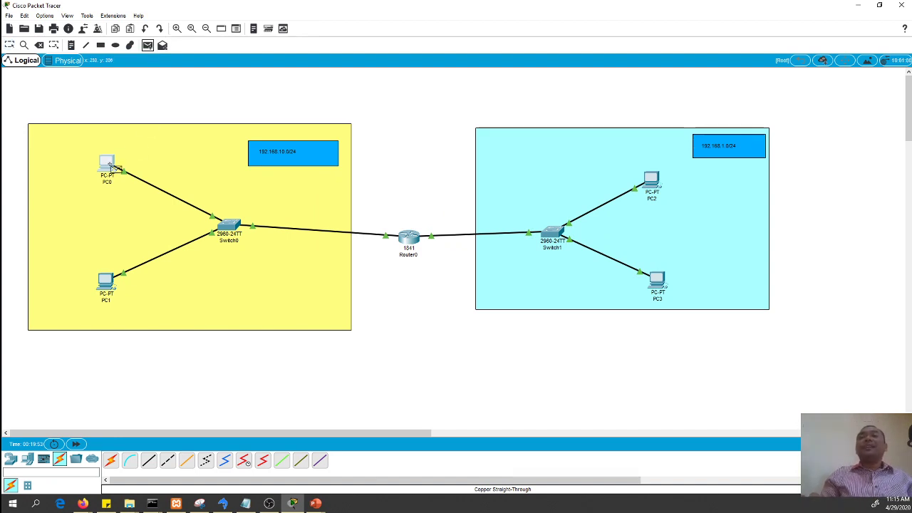
pyautogui.click(111, 166)
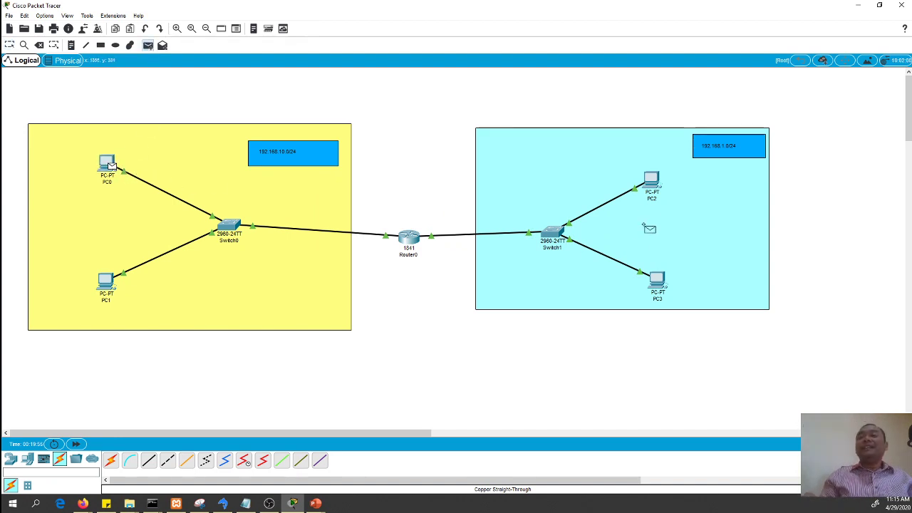
pyautogui.click(653, 188)
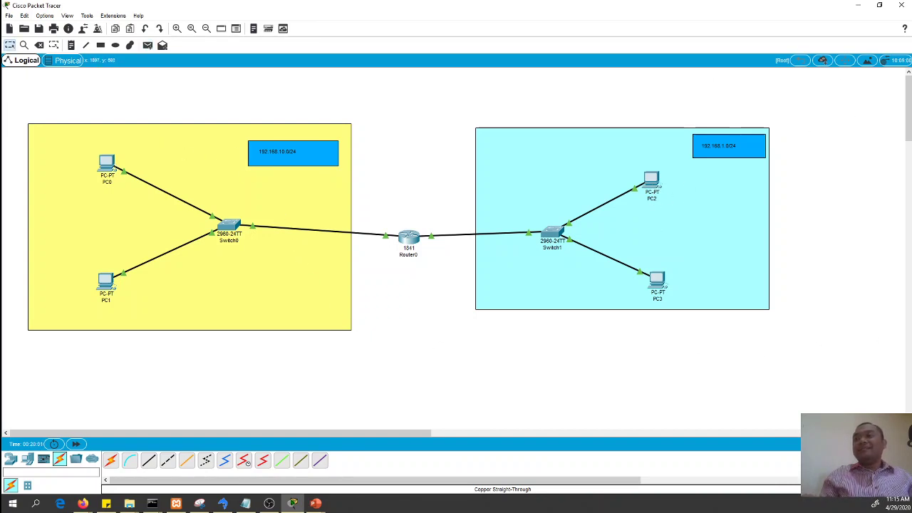
# Step: Switch to simulation mode, play the PDU's path from PC0 to PC2, and close the Simulation Panel
pyautogui.click(888, 444)
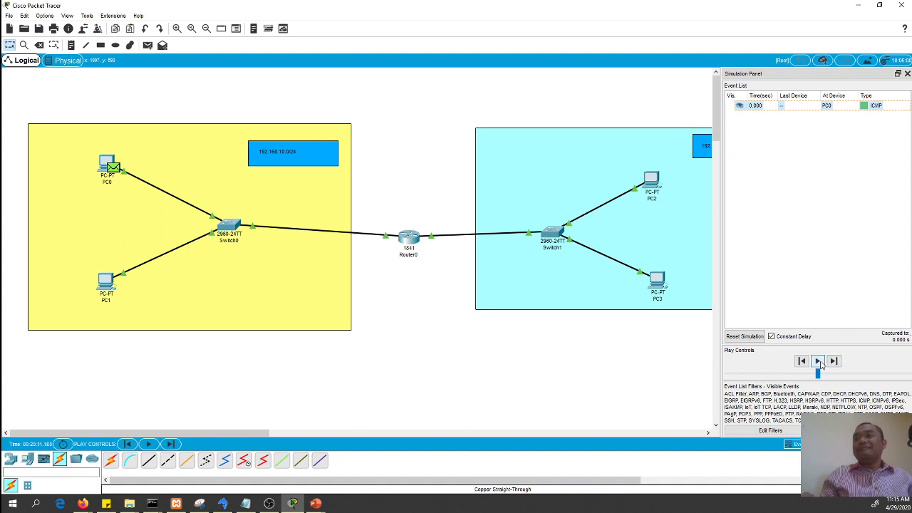
pyautogui.click(819, 363)
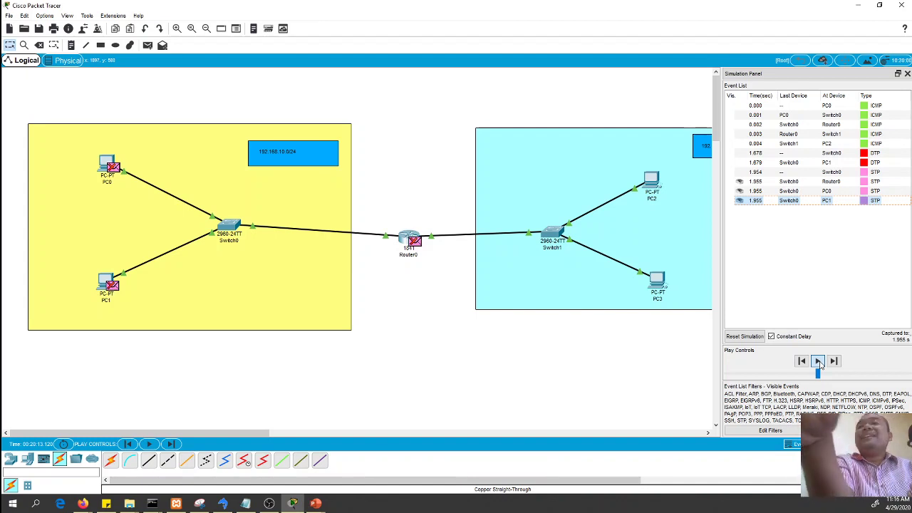
pyautogui.click(819, 362)
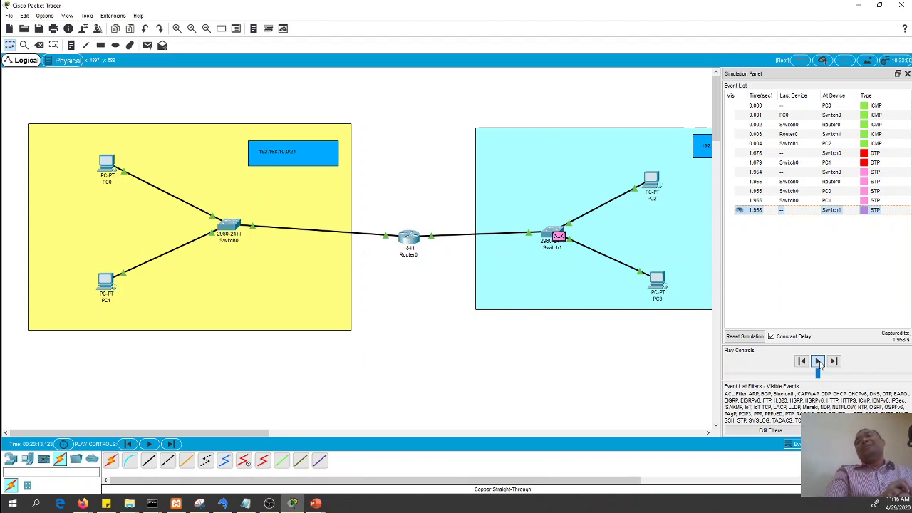
pyautogui.click(818, 362)
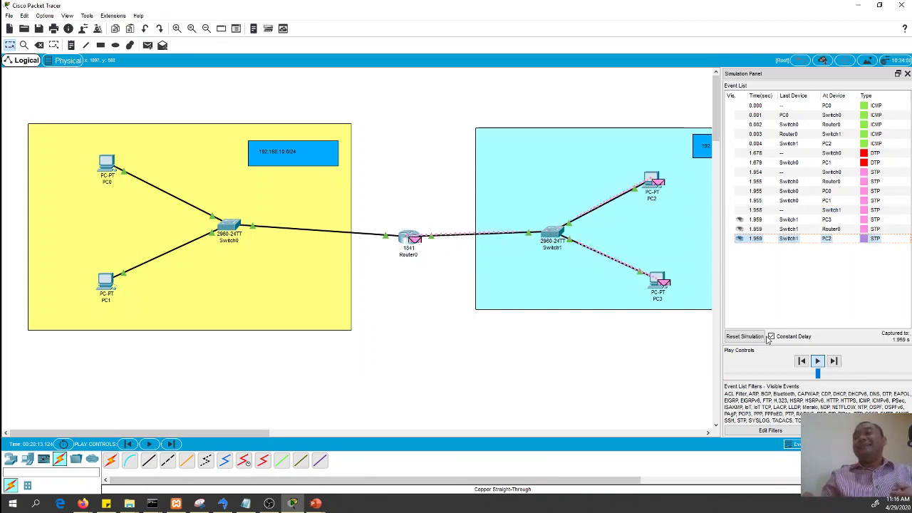
pyautogui.click(907, 74)
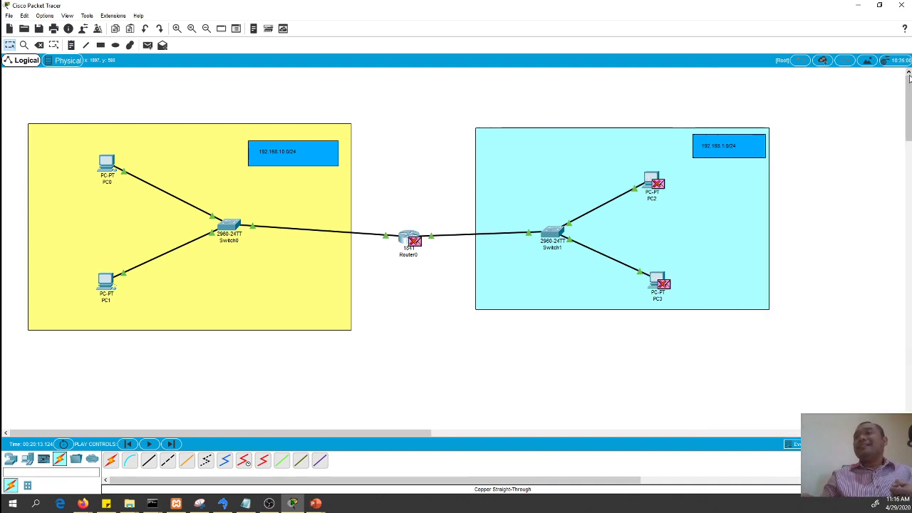
# Step: Set PC2's default gateway to 192.168.1.254 in its IP configuration and close the configuration
pyautogui.click(651, 181)
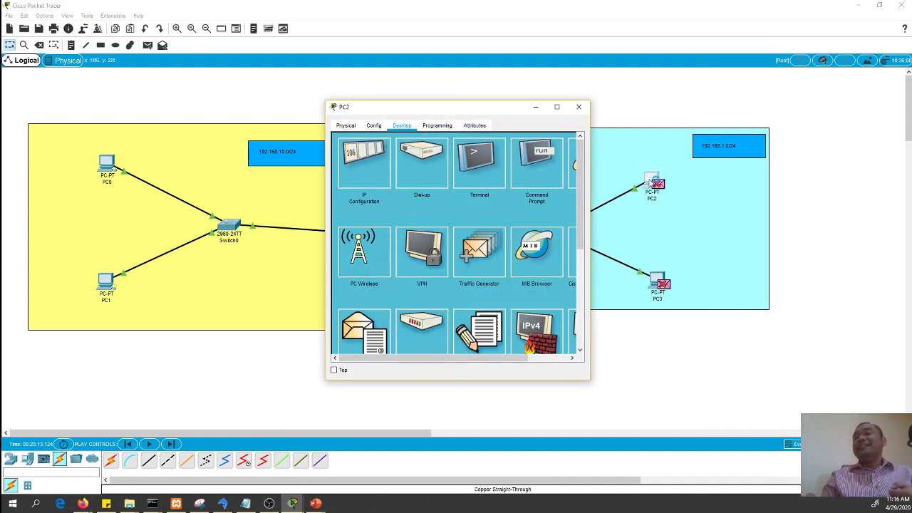
pyautogui.click(385, 170)
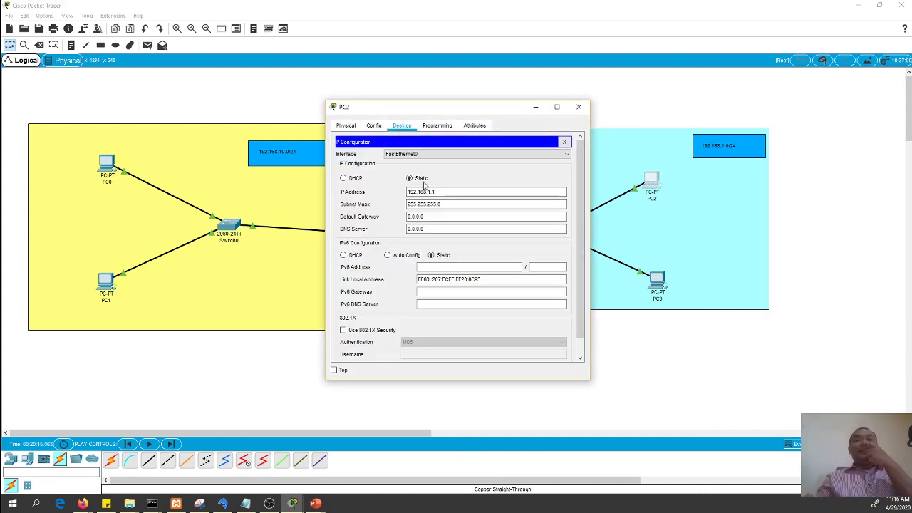
pyautogui.moveTo(433, 218); pyautogui.dragTo(358, 207)
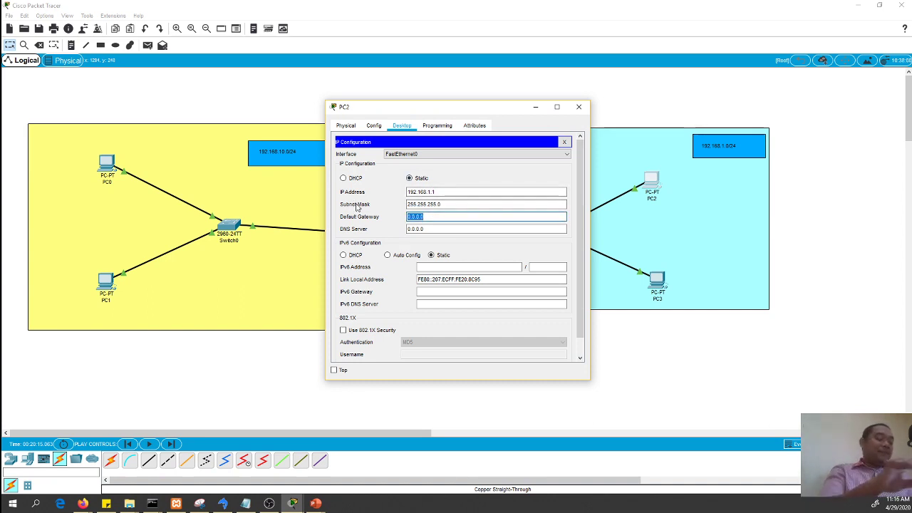
pyautogui.write('192.168.')
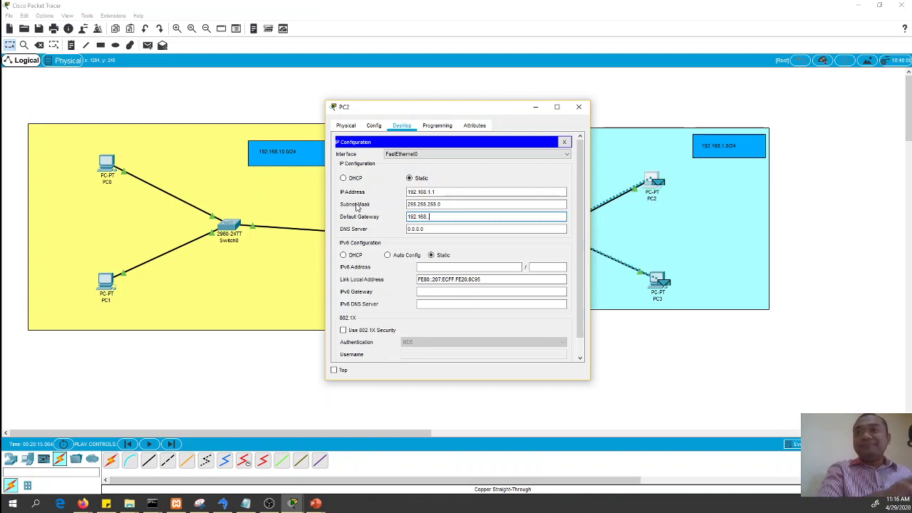
pyautogui.write('1')
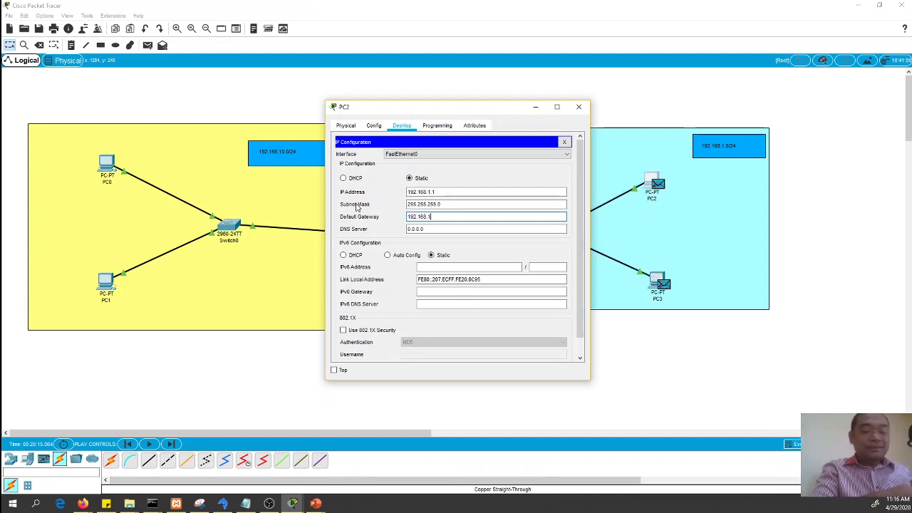
pyautogui.write('.25')
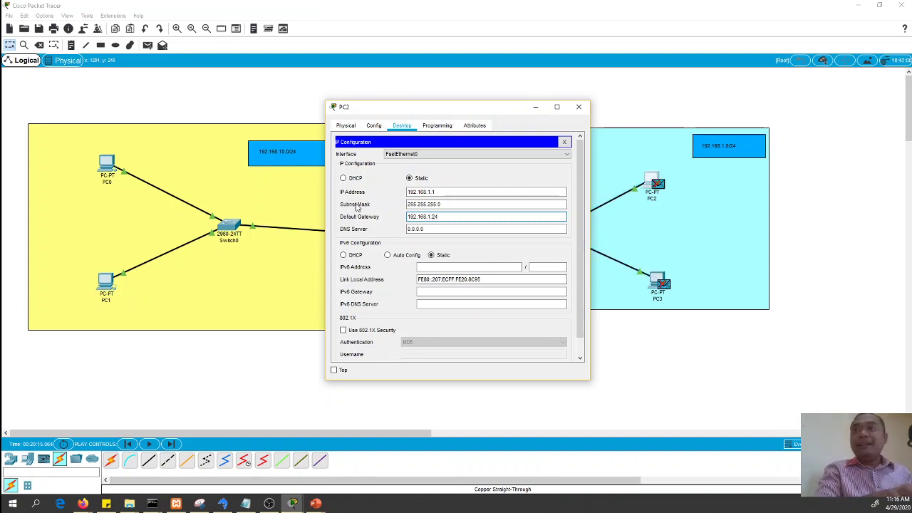
pyautogui.write('4')
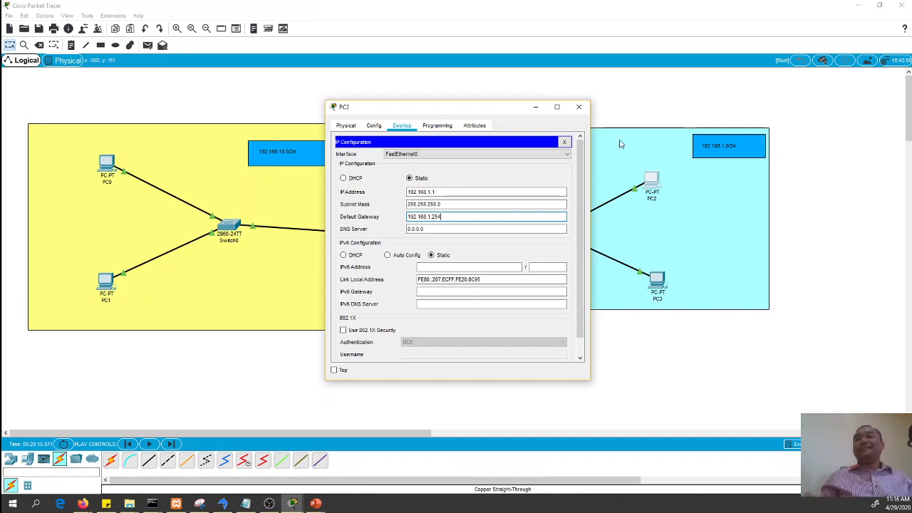
pyautogui.click(564, 142)
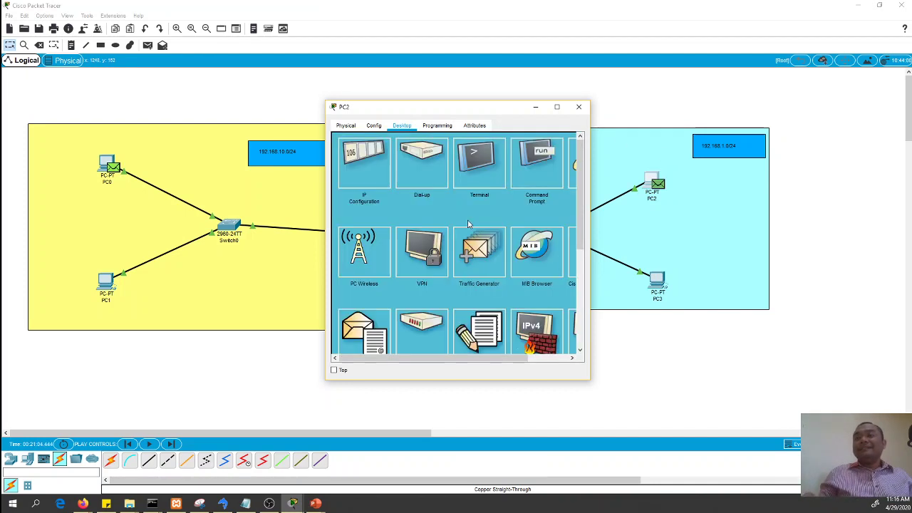
pyautogui.click(483, 166)
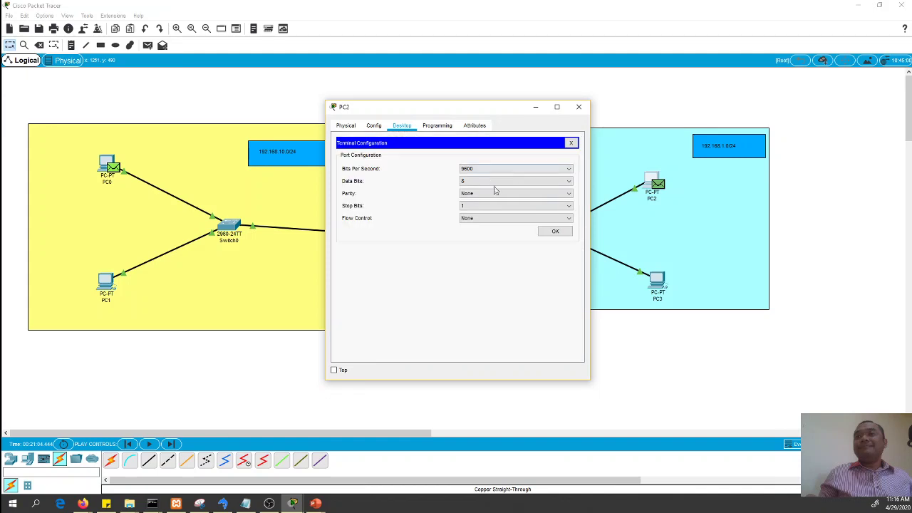
pyautogui.click(376, 127)
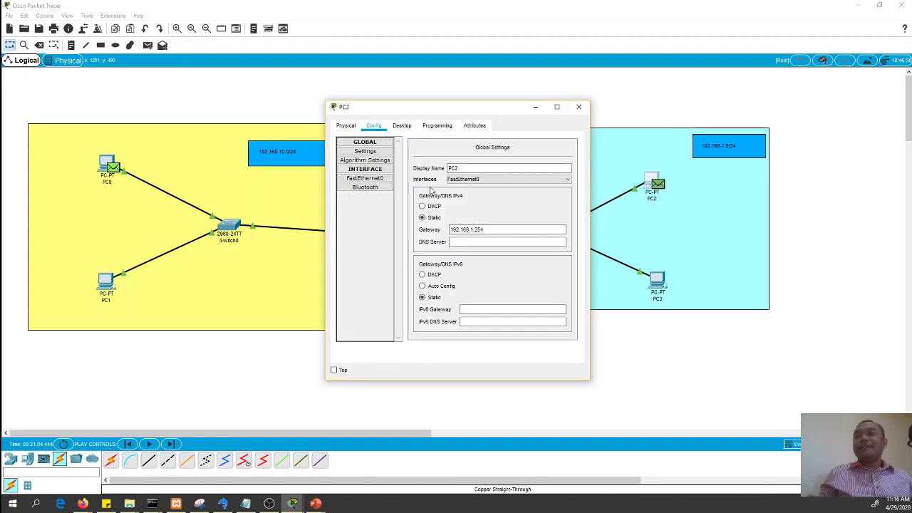
pyautogui.click(349, 127)
pyautogui.click(401, 126)
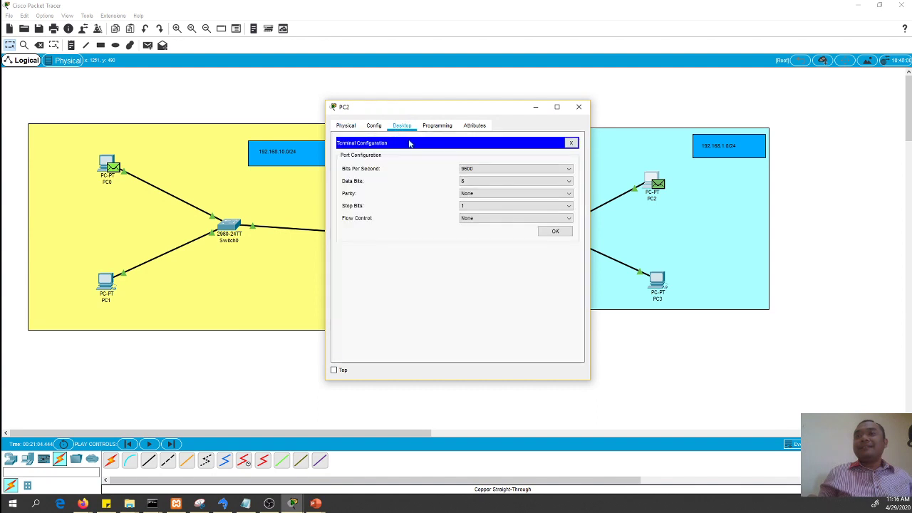
pyautogui.click(571, 143)
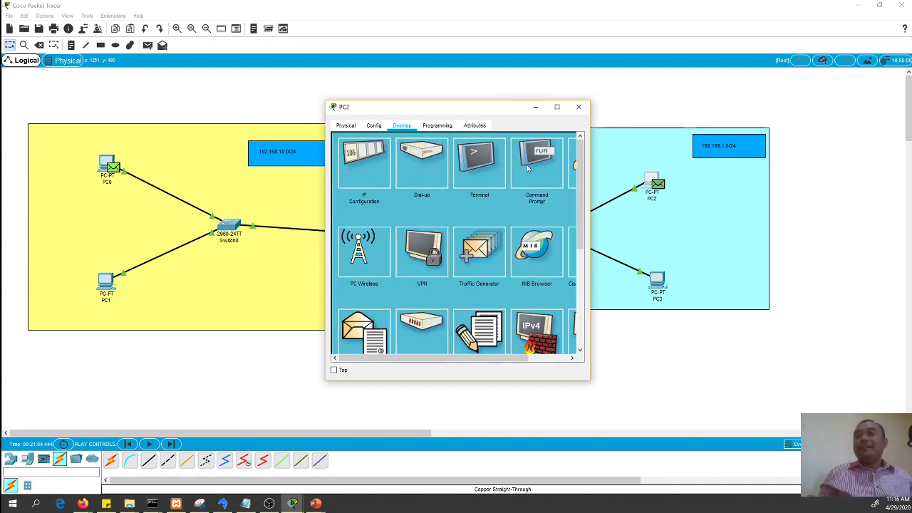
# Step: Ping 192.168.10.1 from PC2's command prompt
pyautogui.click(542, 176)
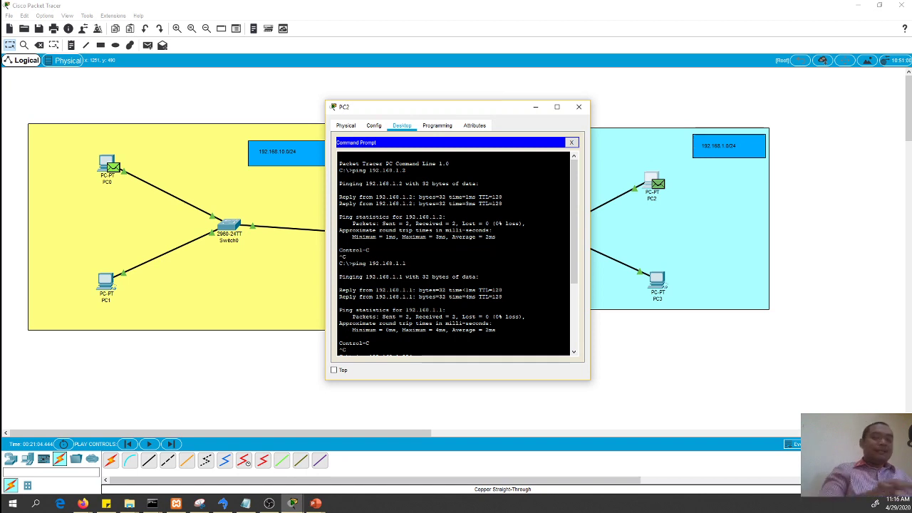
pyautogui.scroll(-5, 453, 254)
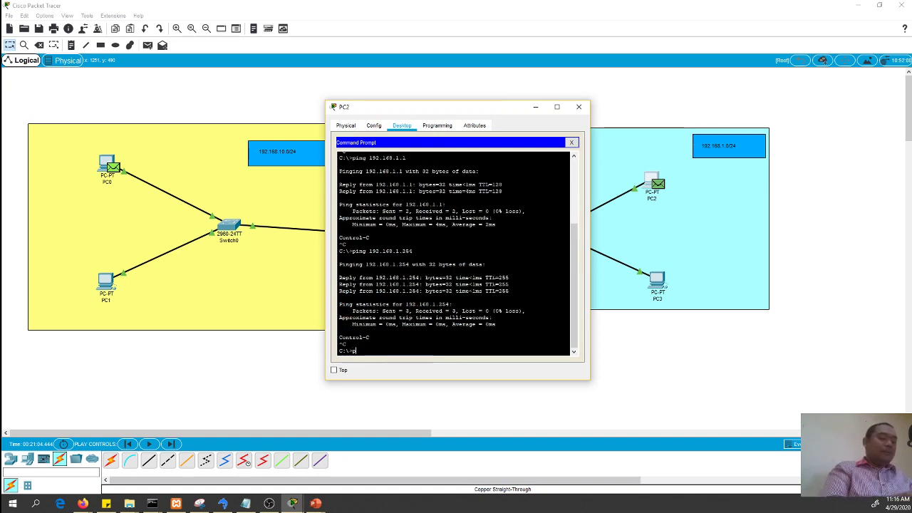
pyautogui.write('2.168.10')
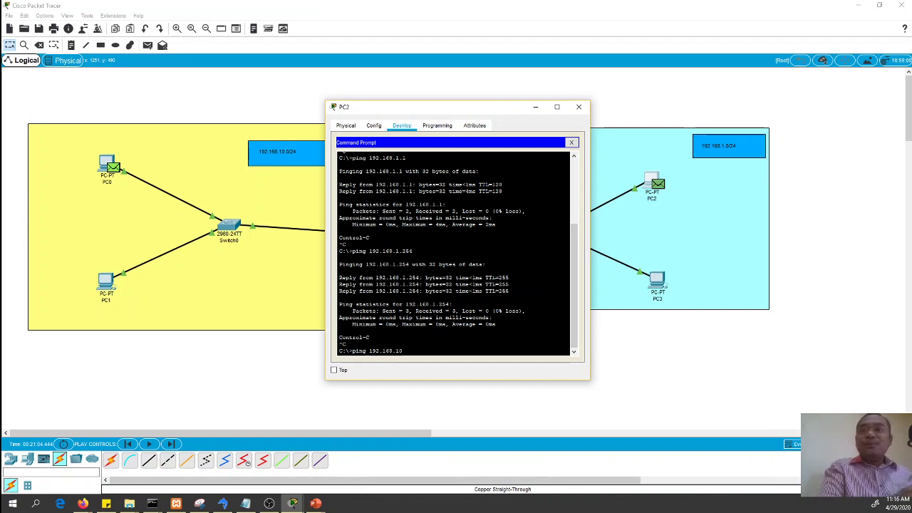
pyautogui.write('.1')
pyautogui.press('Return')
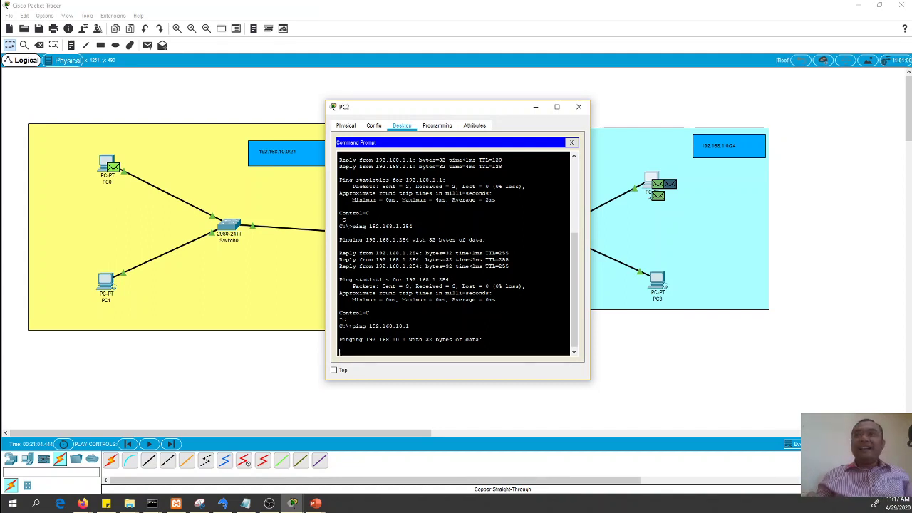
# Step: Review PC2's gateway settings and desktop IP configuration, and close the PC window
pyautogui.click(373, 126)
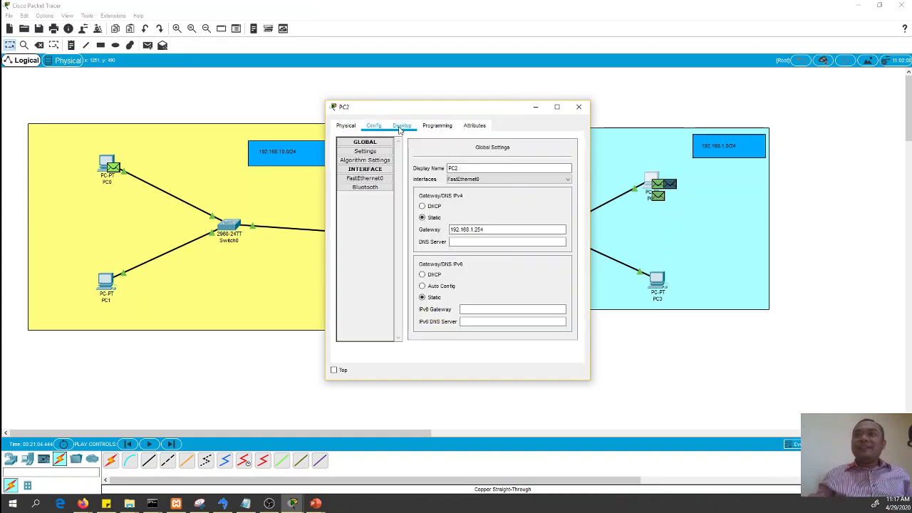
pyautogui.click(401, 129)
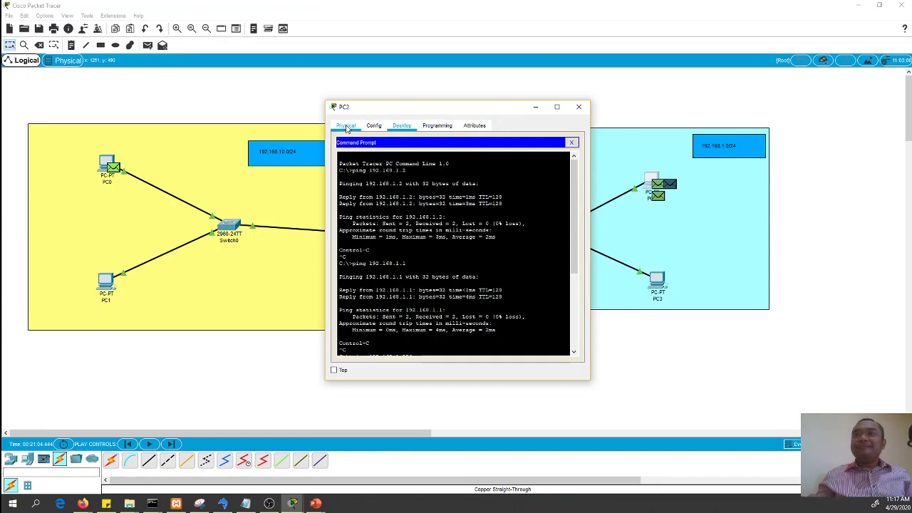
pyautogui.click(571, 143)
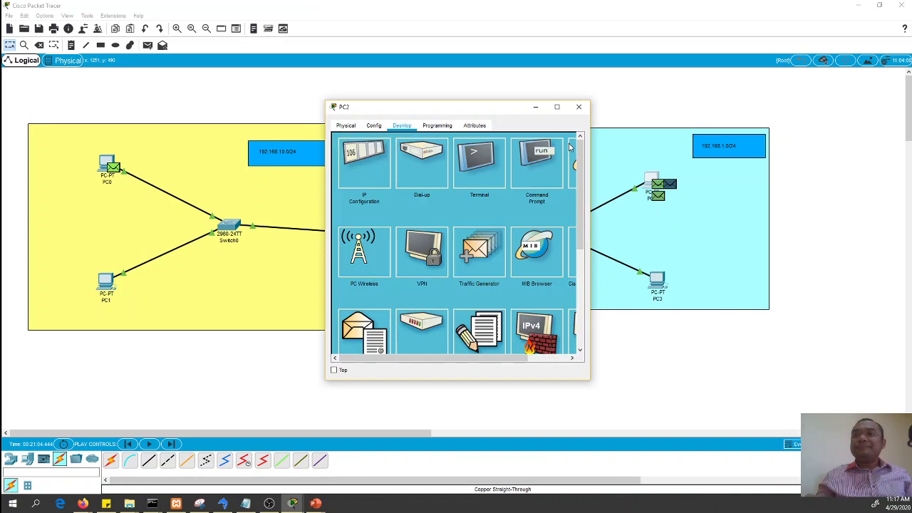
pyautogui.click(371, 171)
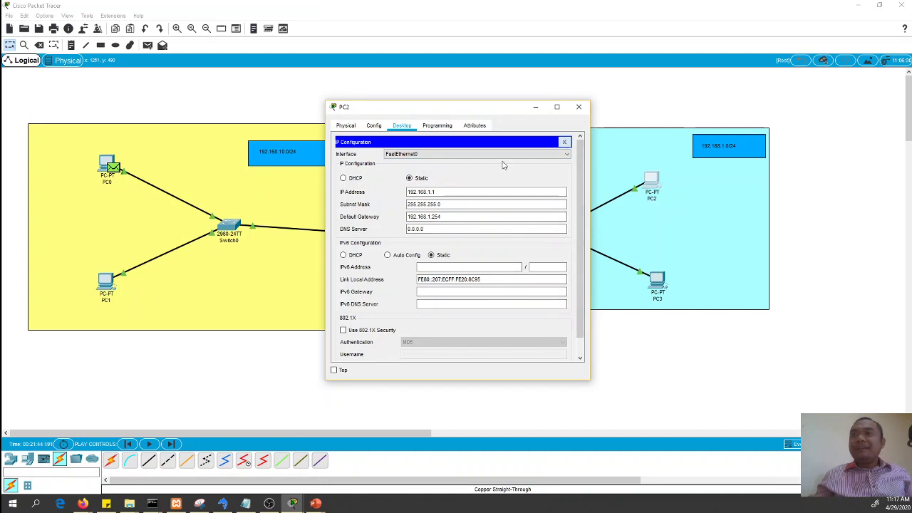
pyautogui.click(566, 143)
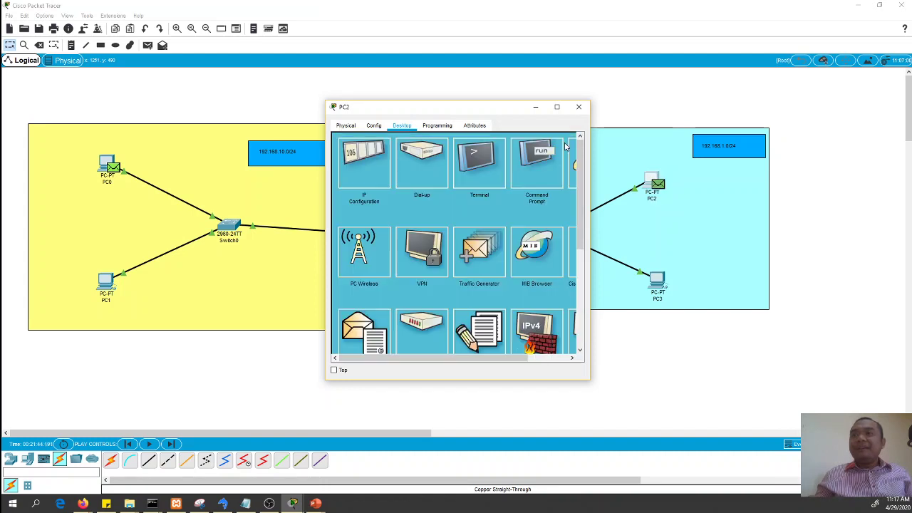
pyautogui.click(578, 106)
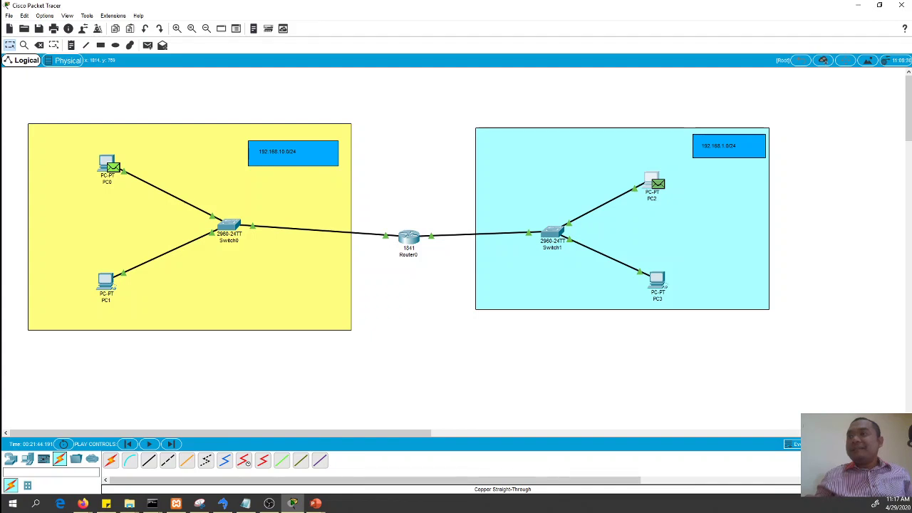
# Step: Return to realtime mode and ping 192.168.10.1 twice more from PC2's command prompt, closing the PC window at the end
pyautogui.click(846, 444)
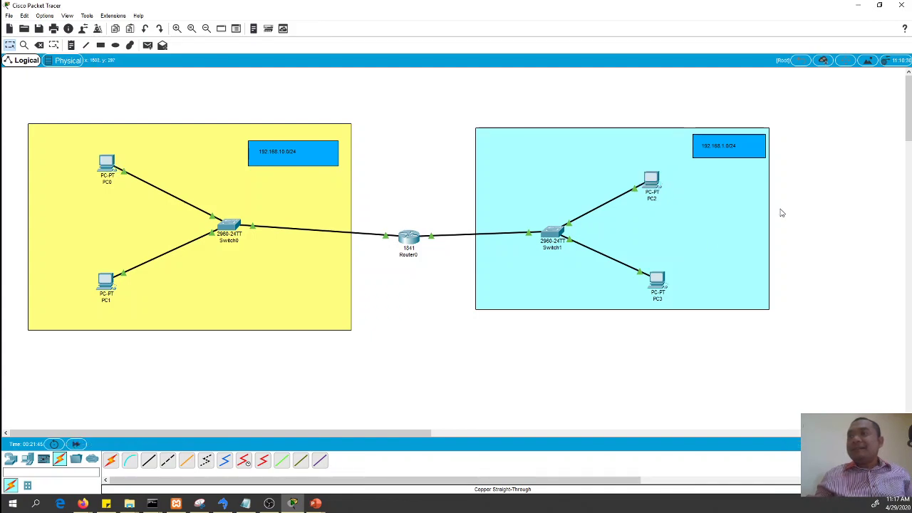
pyautogui.click(649, 190)
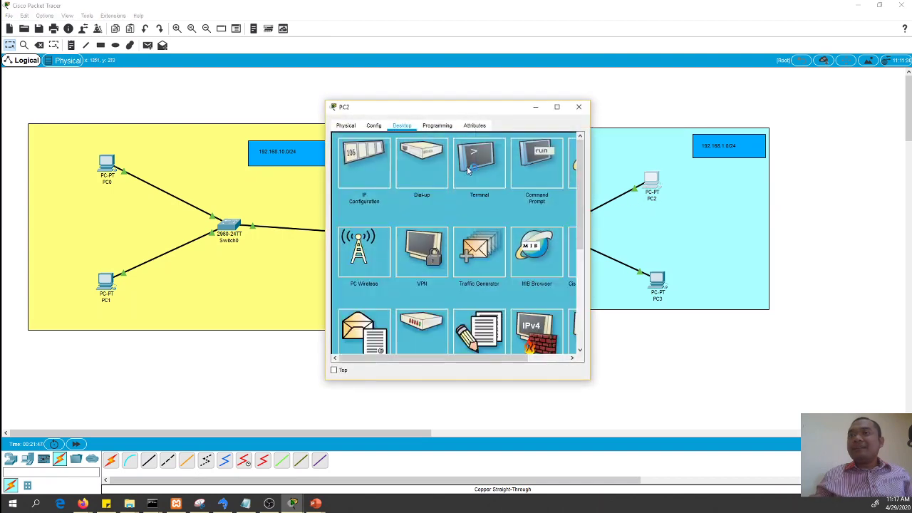
pyautogui.click(535, 158)
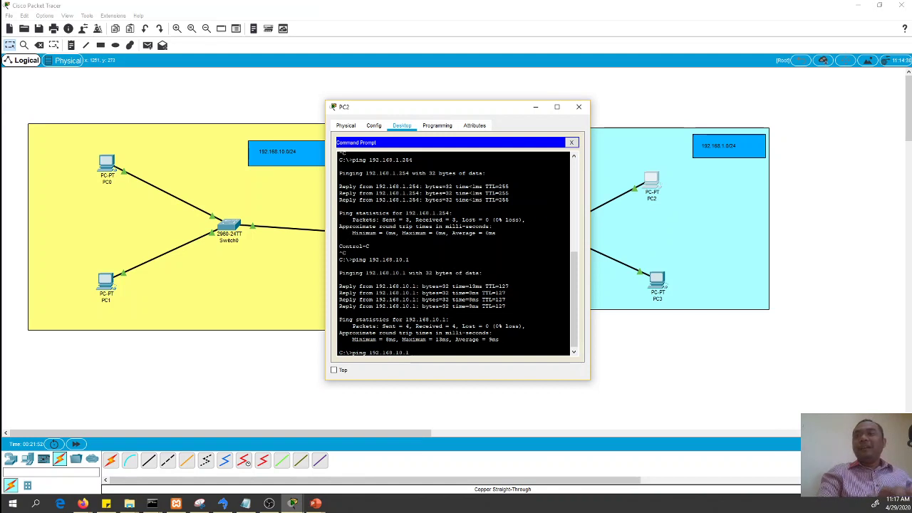
pyautogui.press('Return')
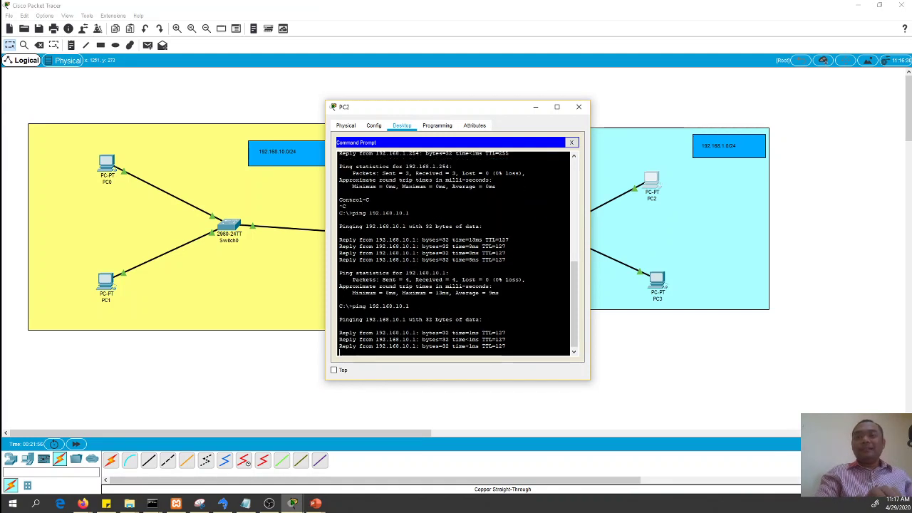
pyautogui.hotkey('ctrl', 'c')
pyautogui.press('Up')
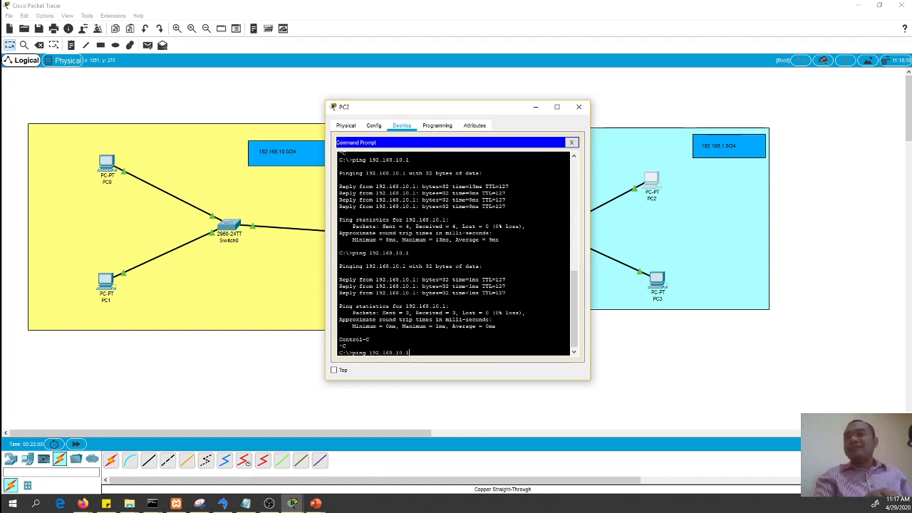
pyautogui.press('Return')
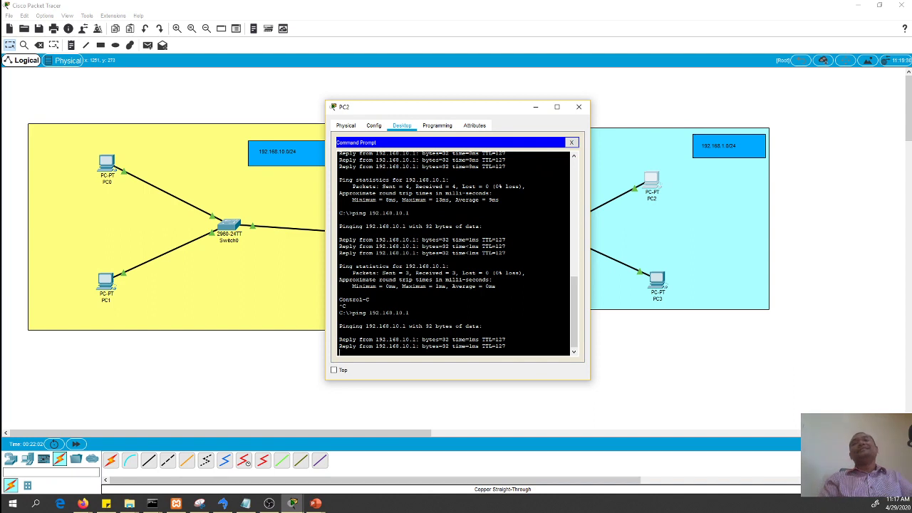
pyautogui.click(571, 142)
pyautogui.click(579, 106)
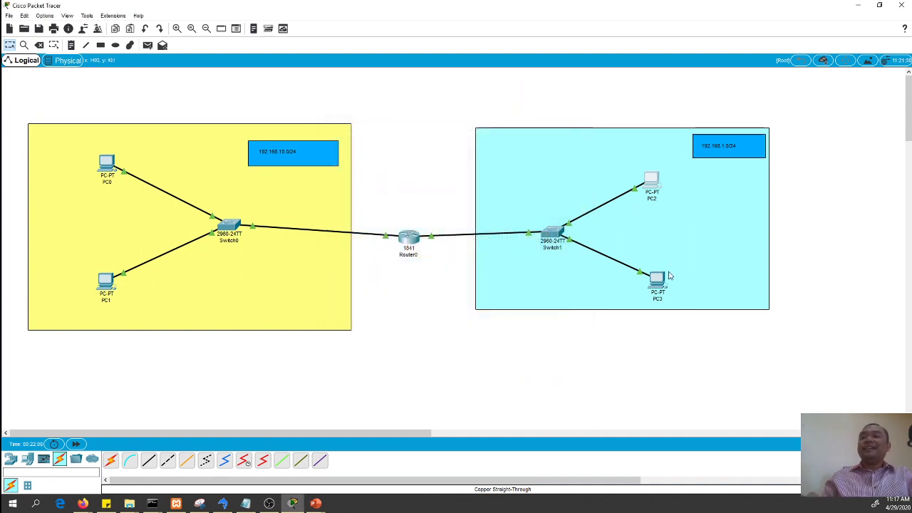
# Step: Set PC3's default gateway to 192.168.1.254 in its IP configuration and close the PC window
pyautogui.click(656, 282)
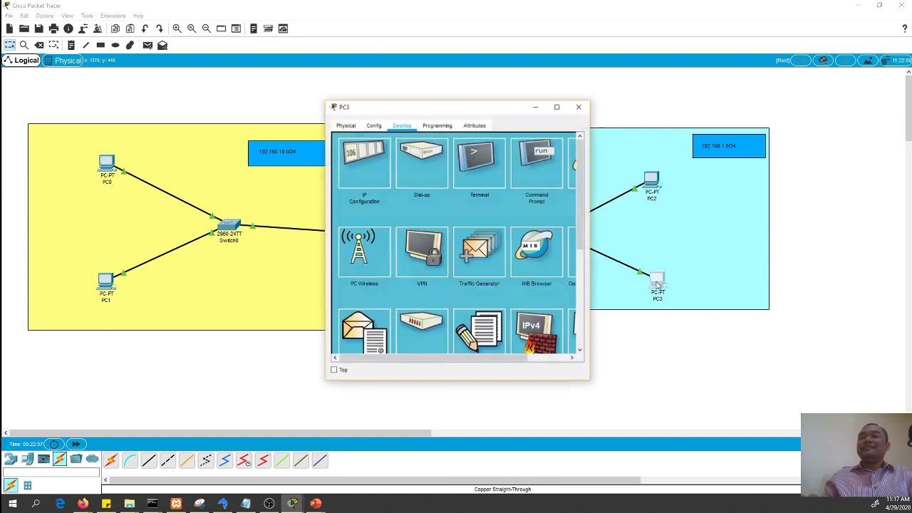
pyautogui.click(533, 164)
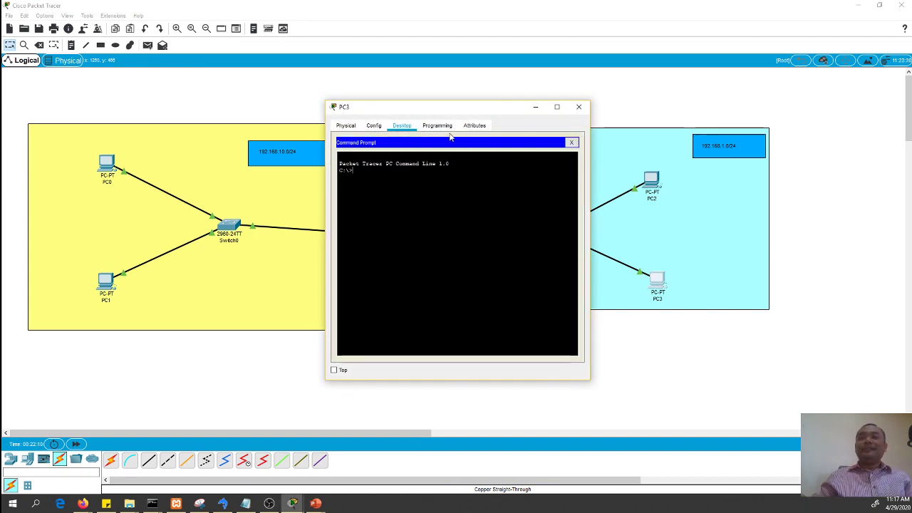
pyautogui.click(378, 126)
pyautogui.click(401, 126)
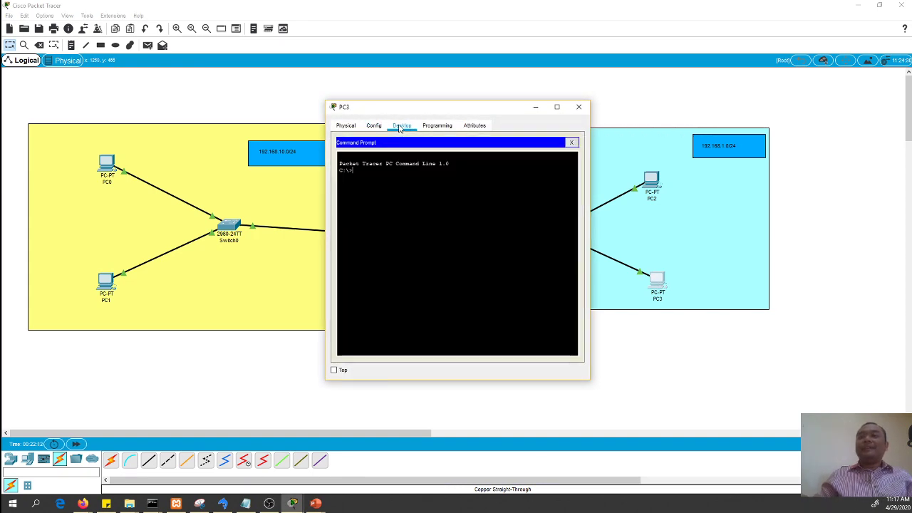
pyautogui.click(571, 143)
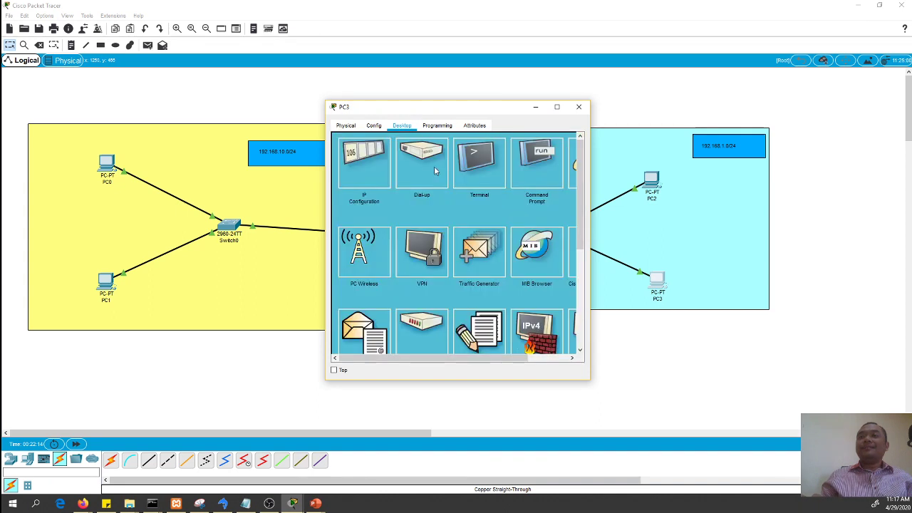
pyautogui.click(377, 169)
pyautogui.click(440, 217)
pyautogui.moveTo(440, 216); pyautogui.dragTo(358, 211)
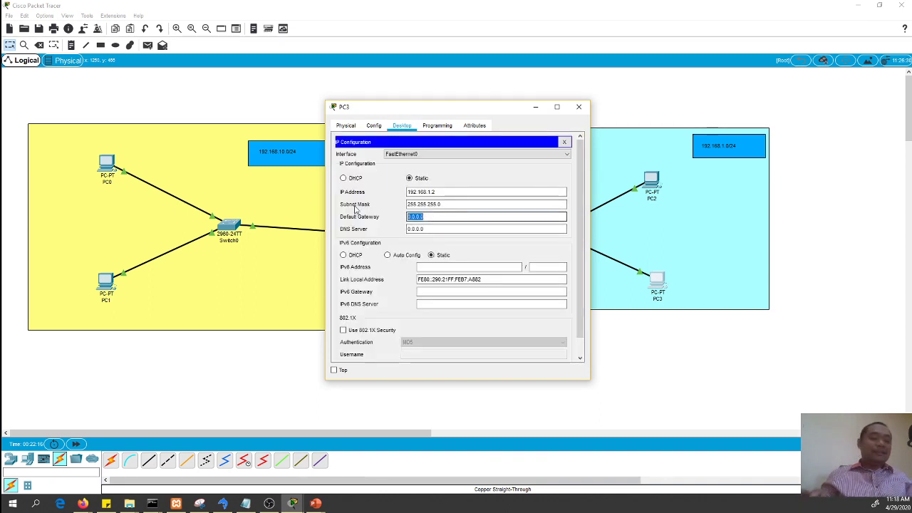
pyautogui.write('192.1')
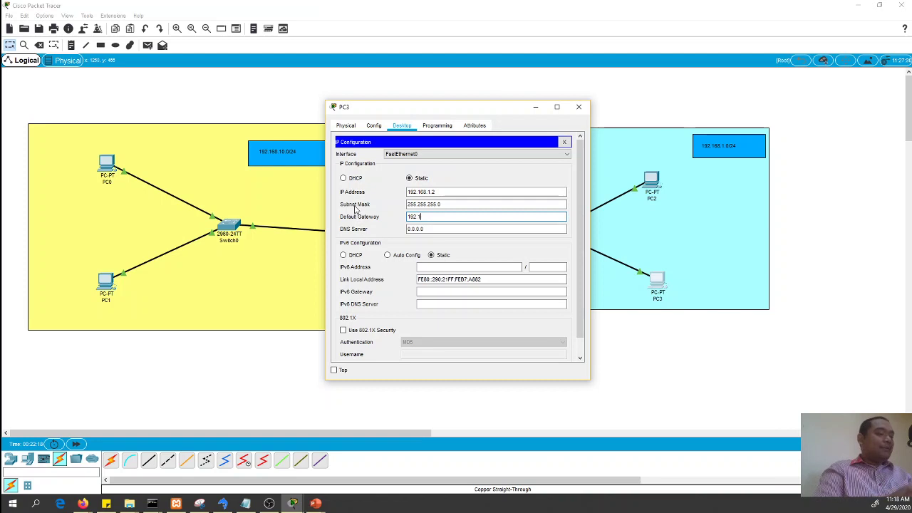
pyautogui.write('68.1.254')
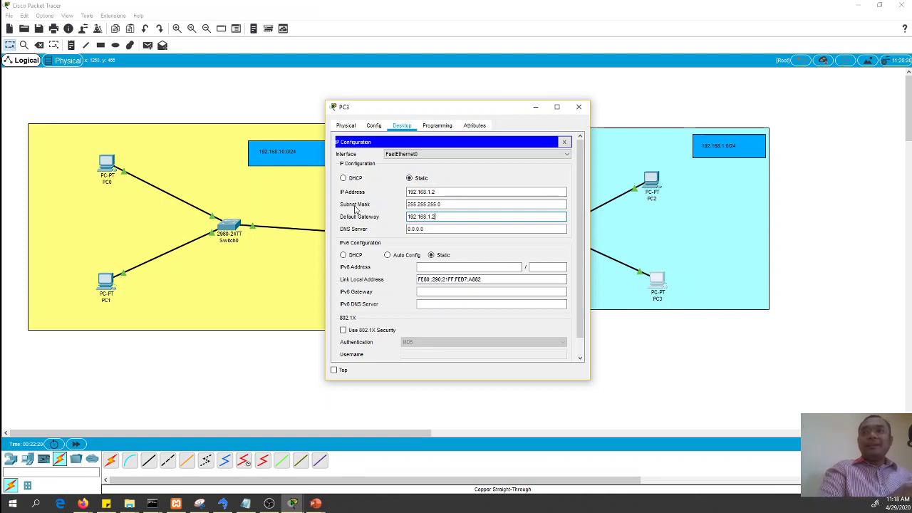
pyautogui.click(564, 143)
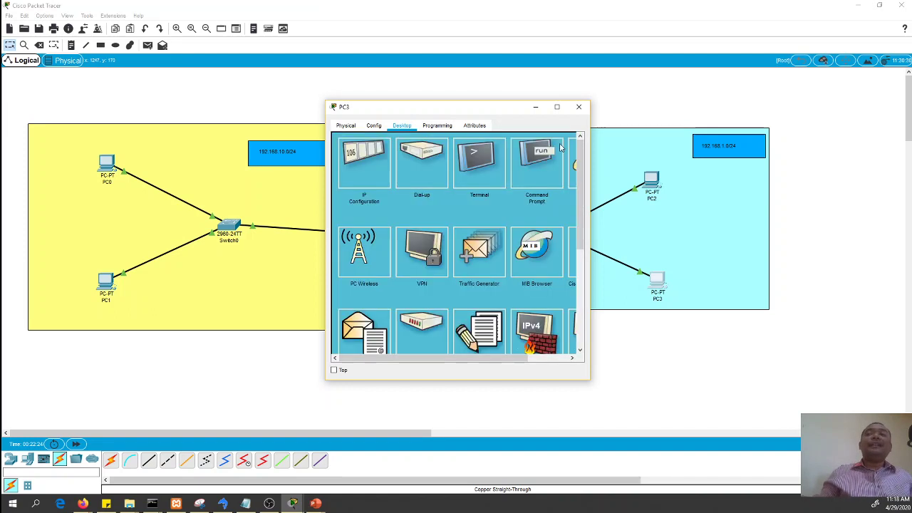
pyautogui.click(579, 107)
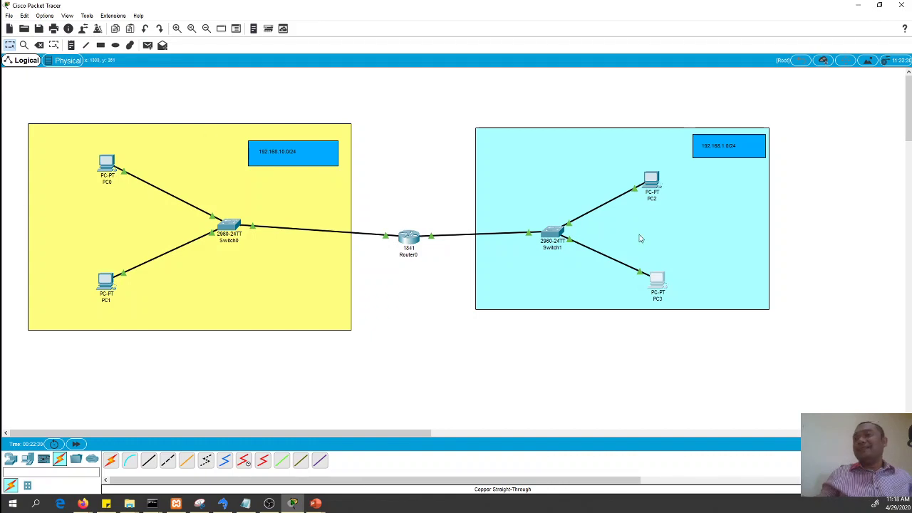
# Step: Run the ICMP PDU from PC0 to PC2 in simulation mode, close the simulation event list, and return to realtime mode
pyautogui.click(717, 238)
pyautogui.click(797, 221)
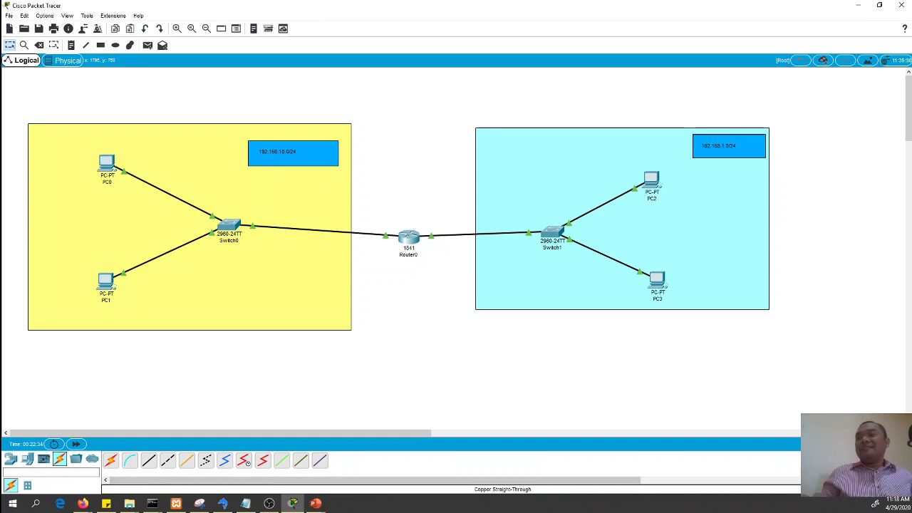
pyautogui.click(886, 444)
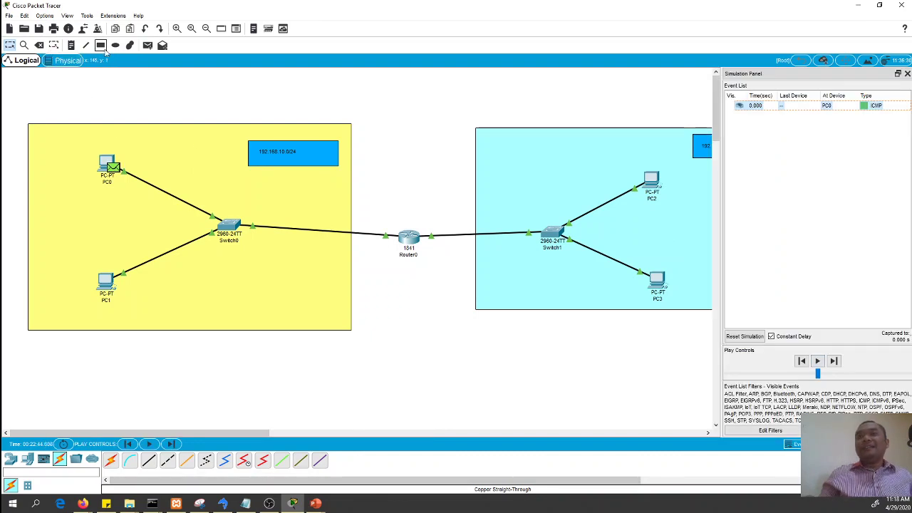
pyautogui.click(150, 45)
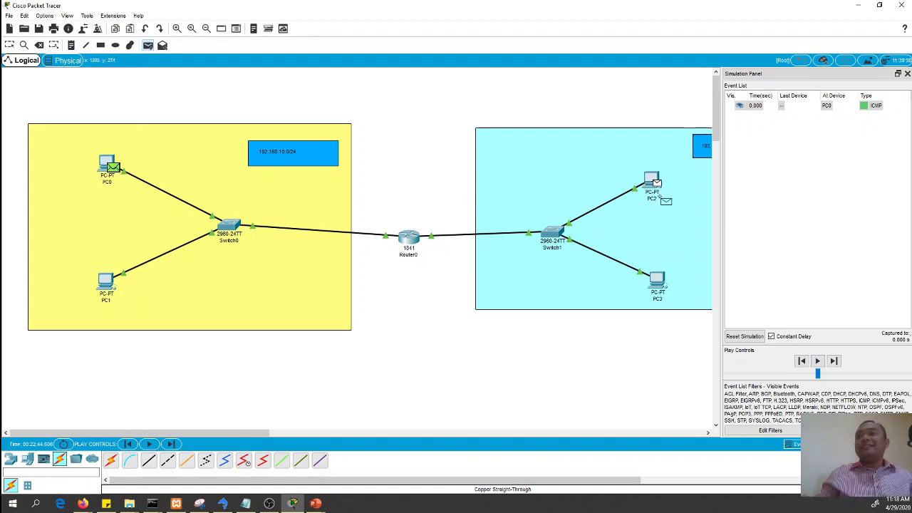
pyautogui.press('Escape')
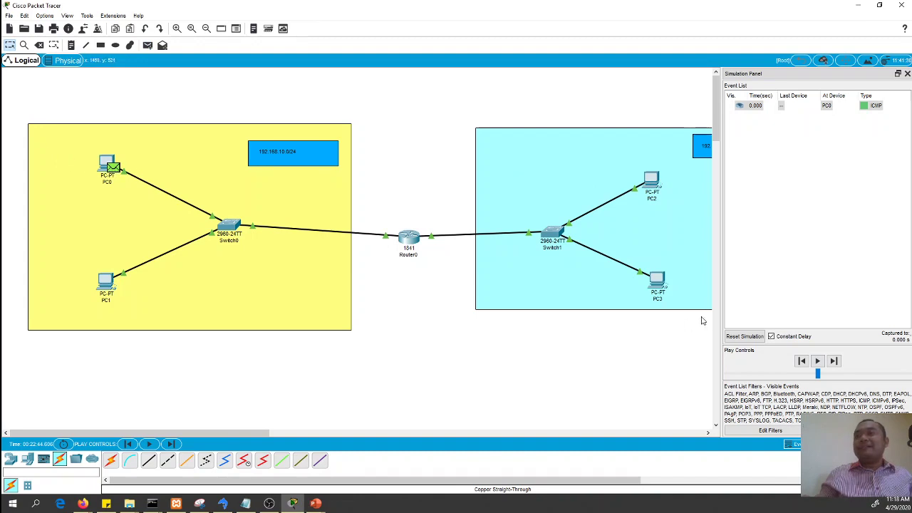
pyautogui.click(819, 361)
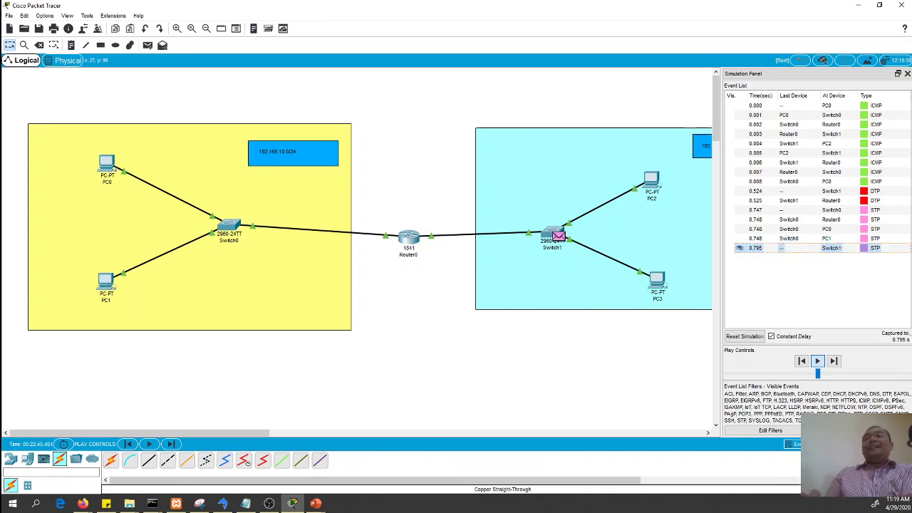
pyautogui.click(907, 74)
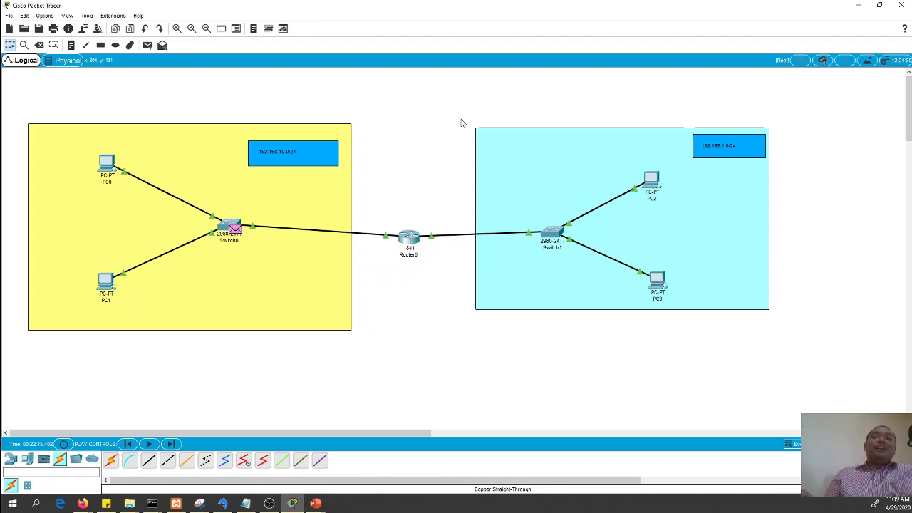
pyautogui.hotkey('shift', 'r')
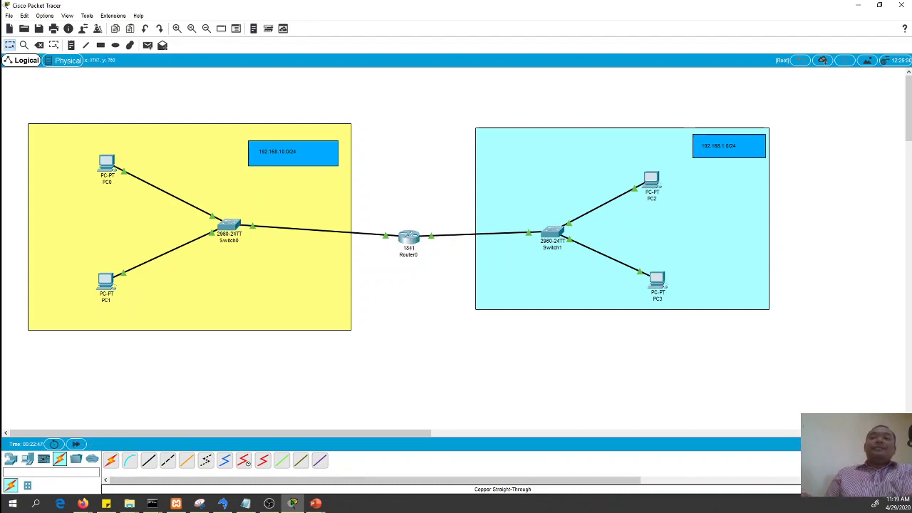